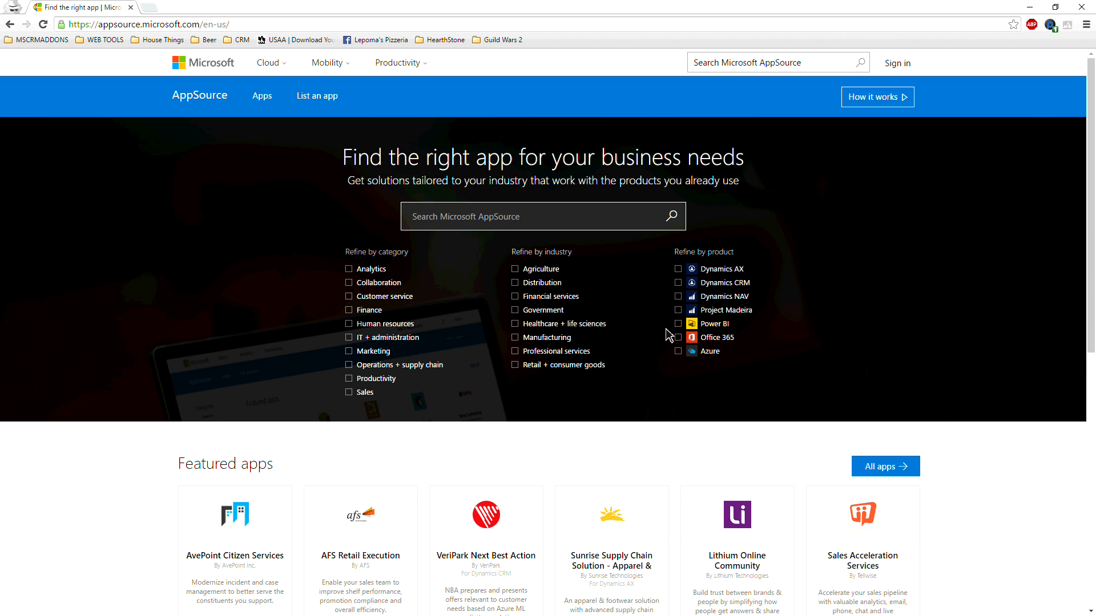
Filter AppSource apps to Dynamics CRM and open the DocumentsCorePack product page
{"action": "left_click", "coordinate": [678, 283]}
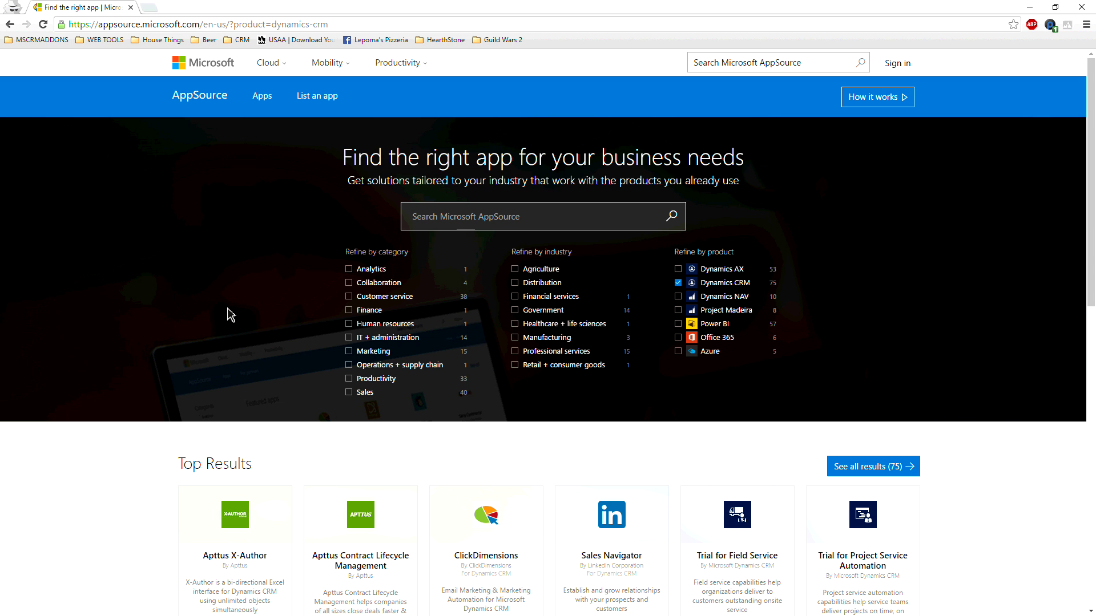
{"action": "scroll", "coordinate": [262, 314], "scroll_direction": "down", "scroll_amount": 5}
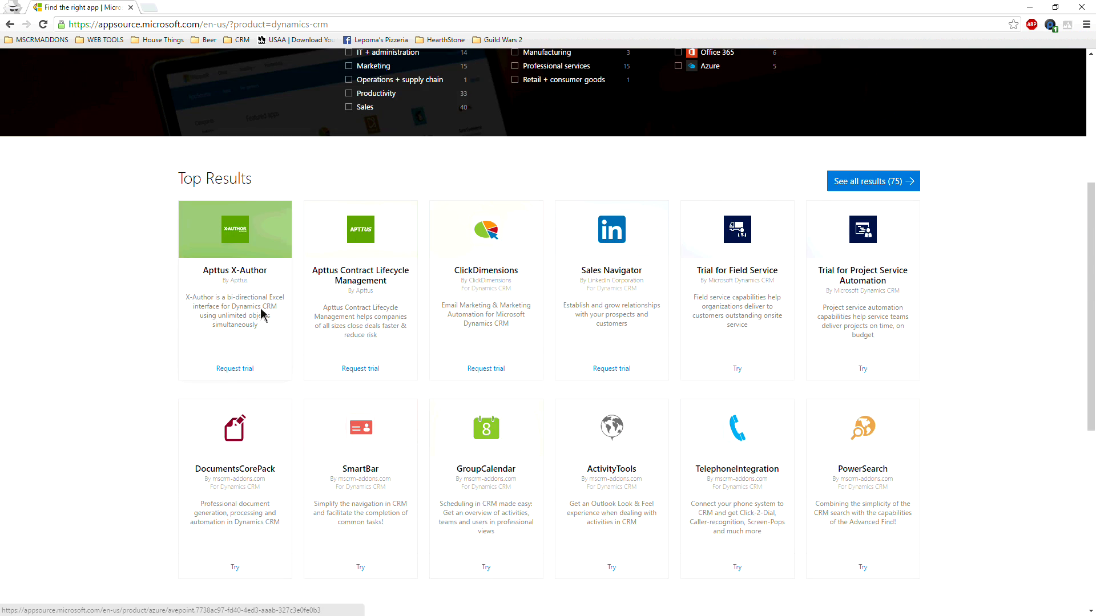
{"action": "scroll", "coordinate": [262, 314], "scroll_direction": "down", "scroll_amount": 1}
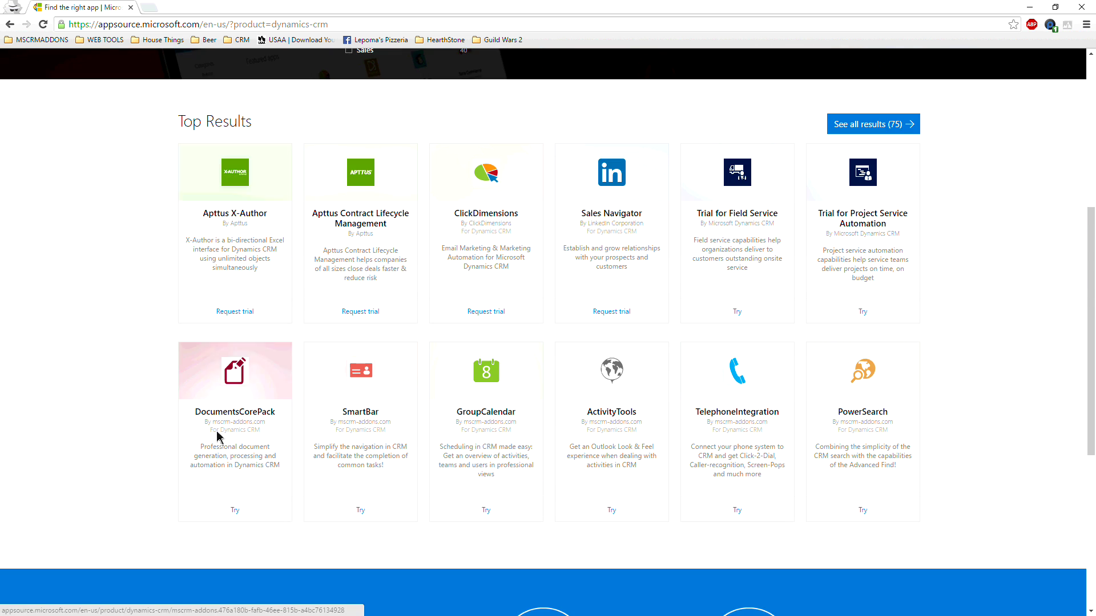
{"action": "left_click", "coordinate": [224, 377]}
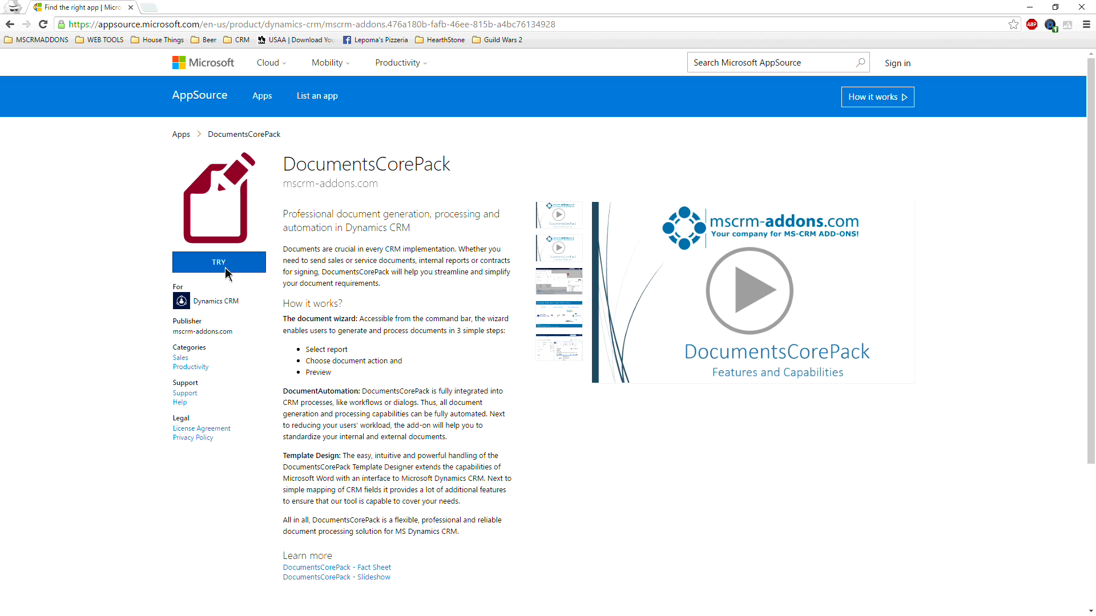
Start the DocumentsCorePack trial, sign in with the work account e-mail, and accept the provider's terms
{"action": "left_click", "coordinate": [227, 273]}
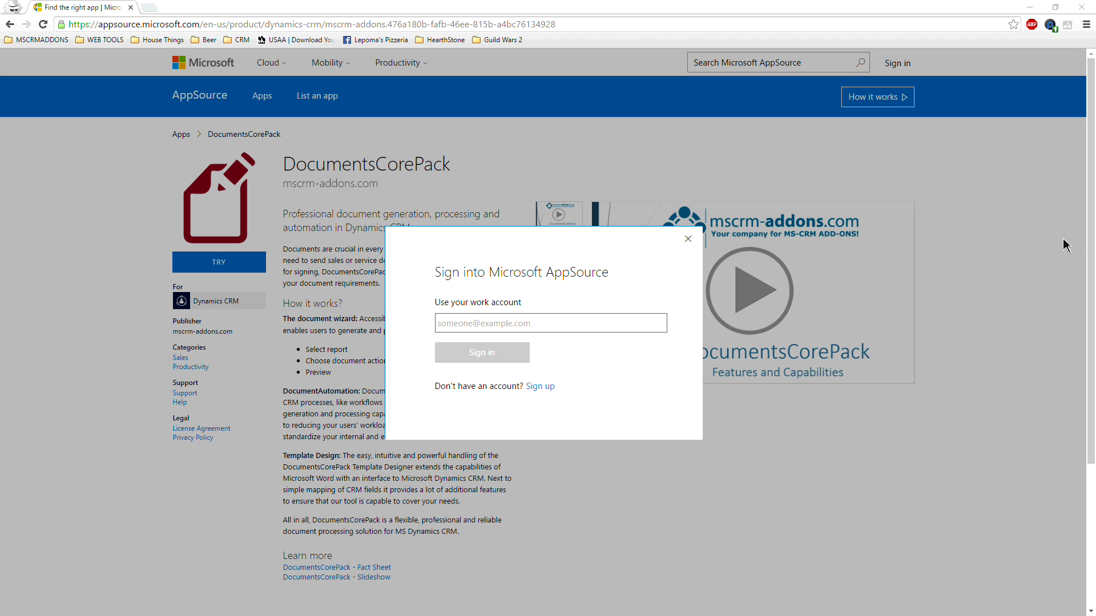
{"action": "left_click", "coordinate": [472, 324]}
{"action": "key", "text": "ctrl+v"}
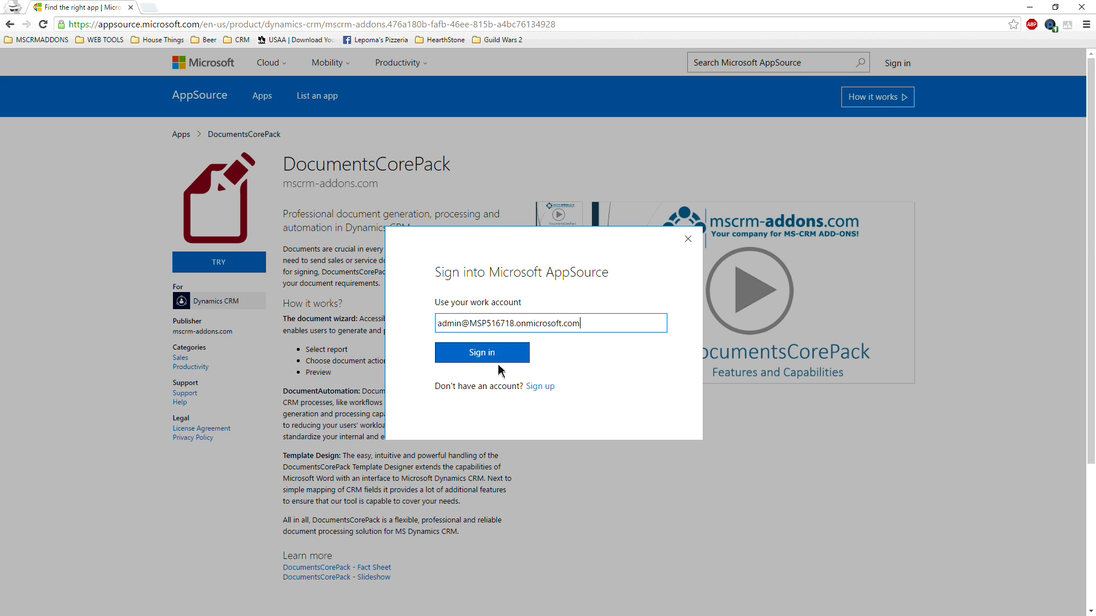
{"action": "left_click", "coordinate": [482, 356]}
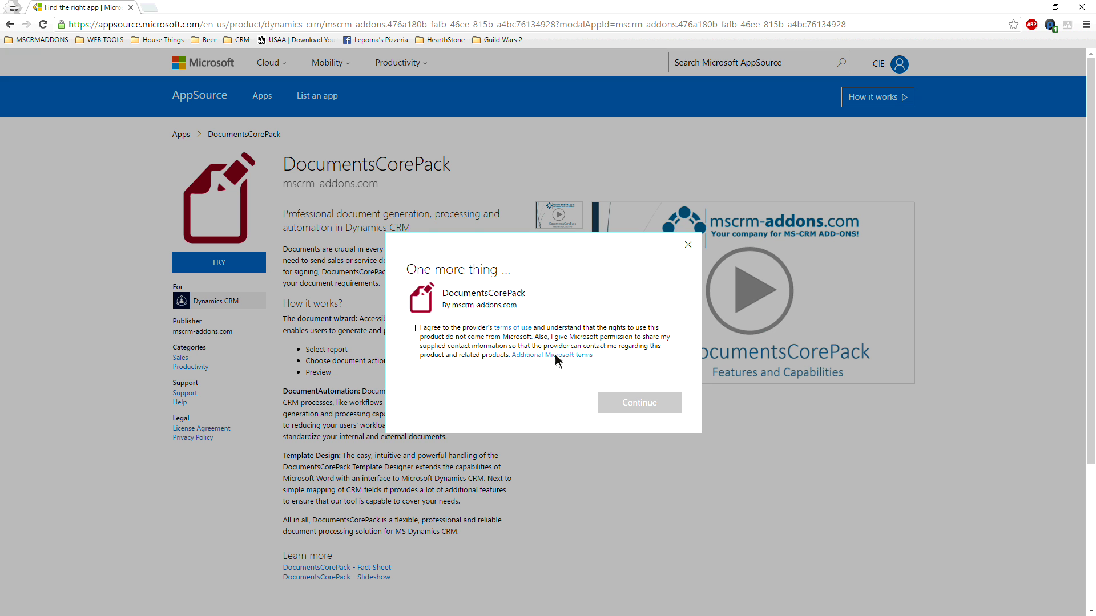
{"action": "left_click", "coordinate": [412, 329]}
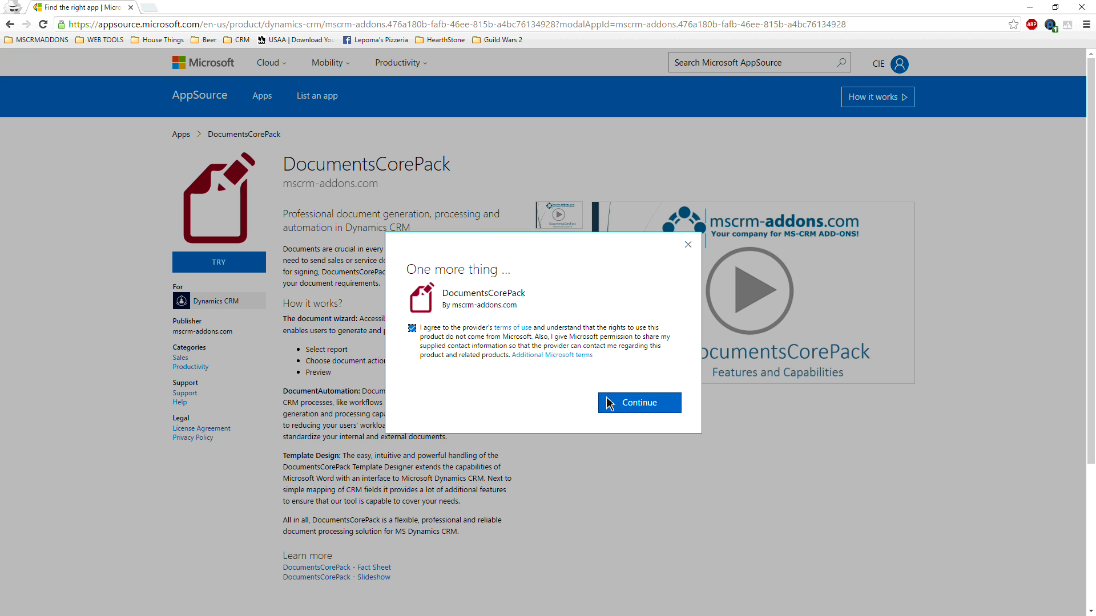
{"action": "left_click", "coordinate": [639, 403]}
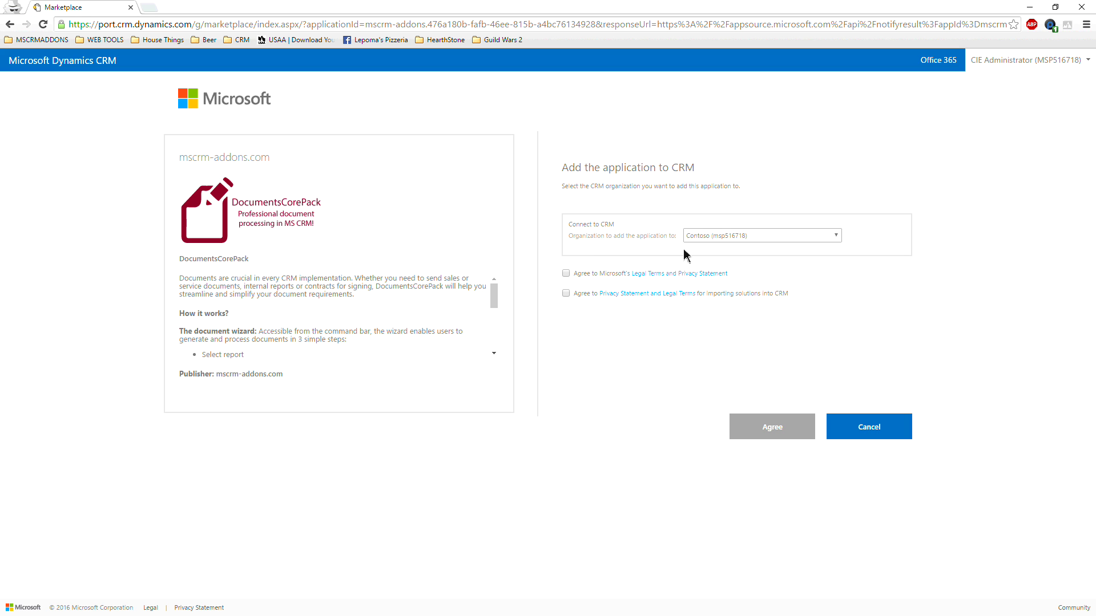
Target the Contoso organization, accept the legal and solution-import terms, and agree to add DocumentsCorePack
{"action": "left_click", "coordinate": [835, 236]}
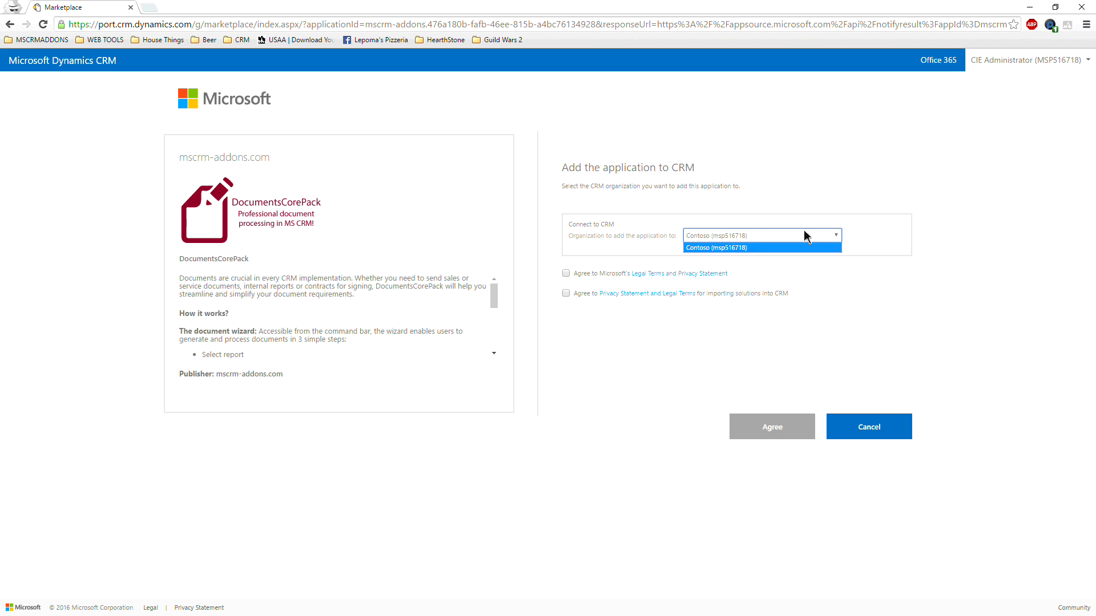
{"action": "left_click", "coordinate": [749, 251]}
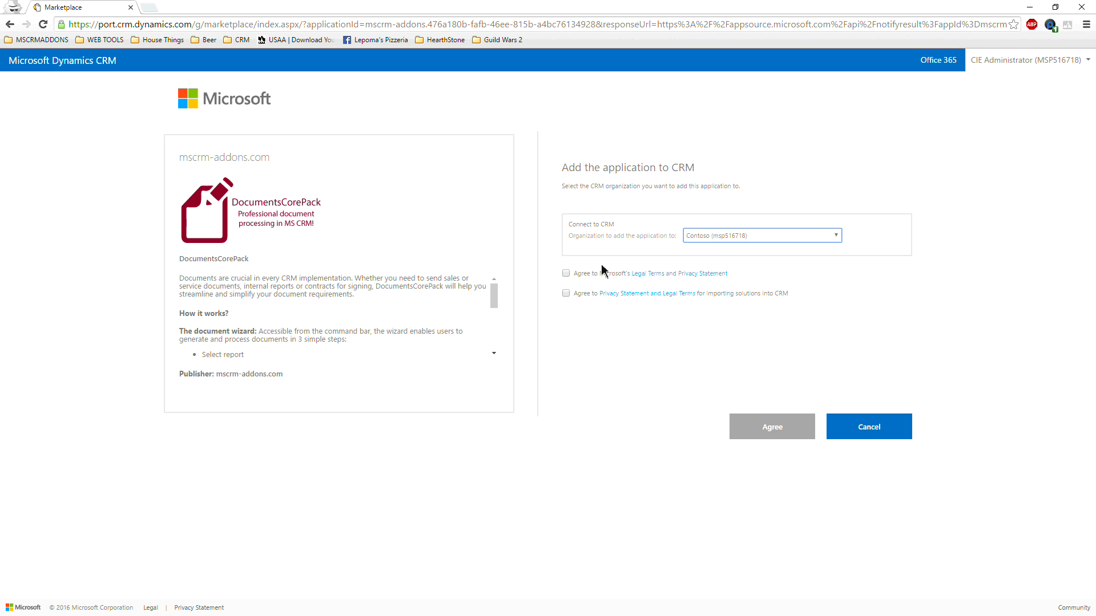
{"action": "left_click", "coordinate": [562, 275]}
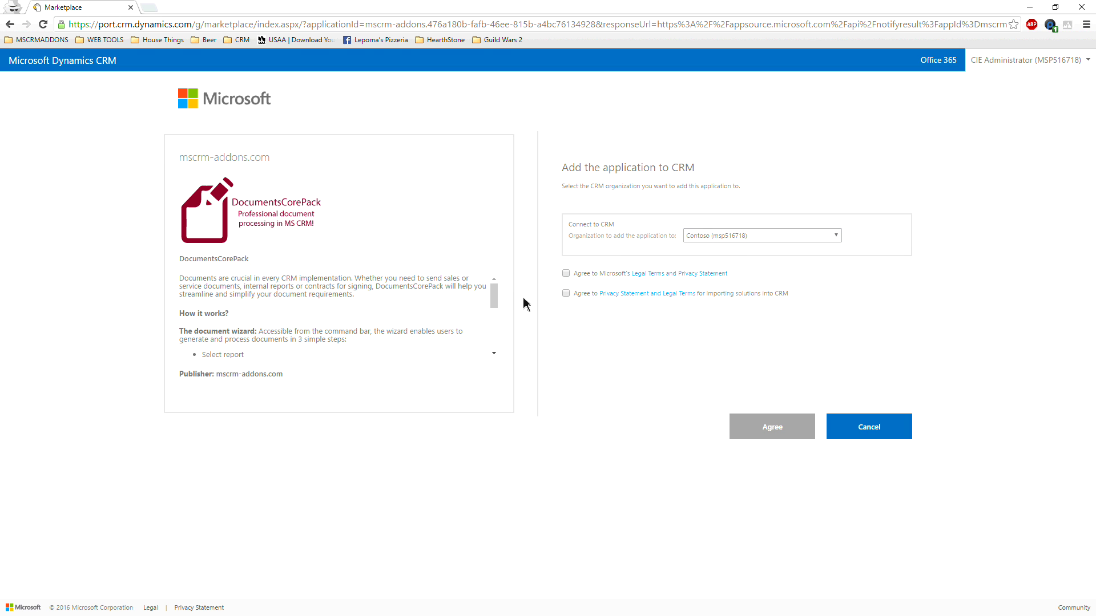
{"action": "left_click", "coordinate": [566, 274]}
{"action": "left_click", "coordinate": [566, 295]}
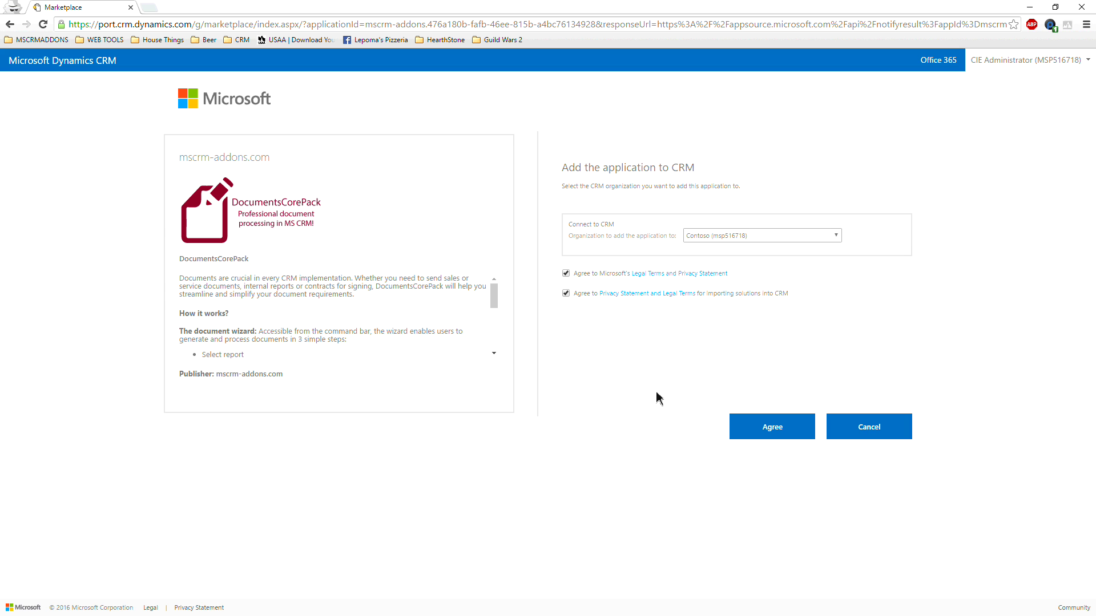
{"action": "left_click", "coordinate": [765, 437]}
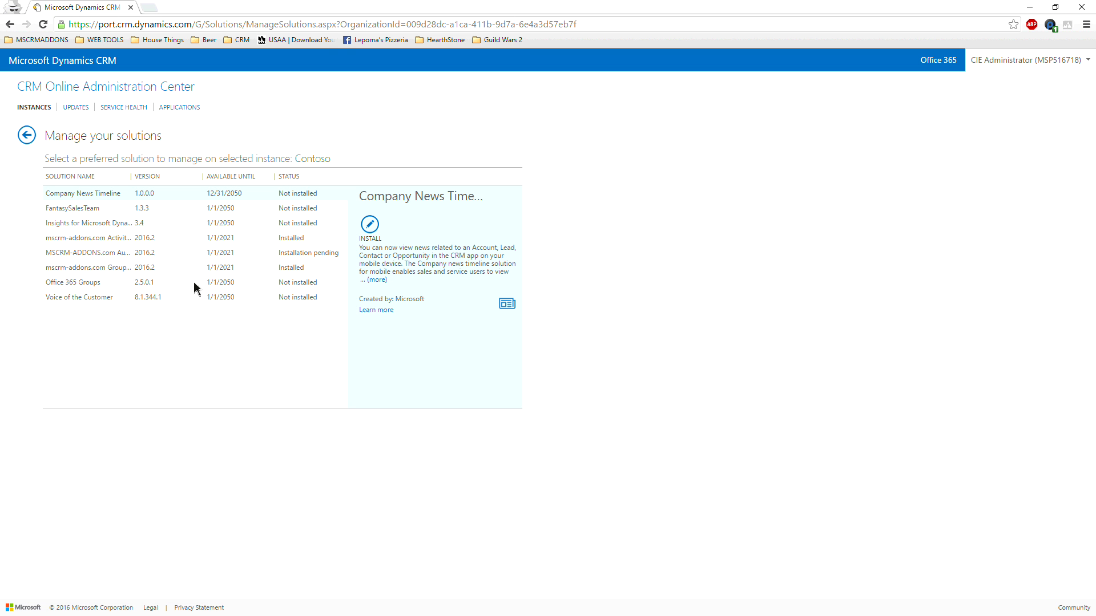
Check the pending MSCRM-ADDONS.com install, then load appsource.microsoft.com/en-us/ in the address bar
{"action": "left_click", "coordinate": [307, 254]}
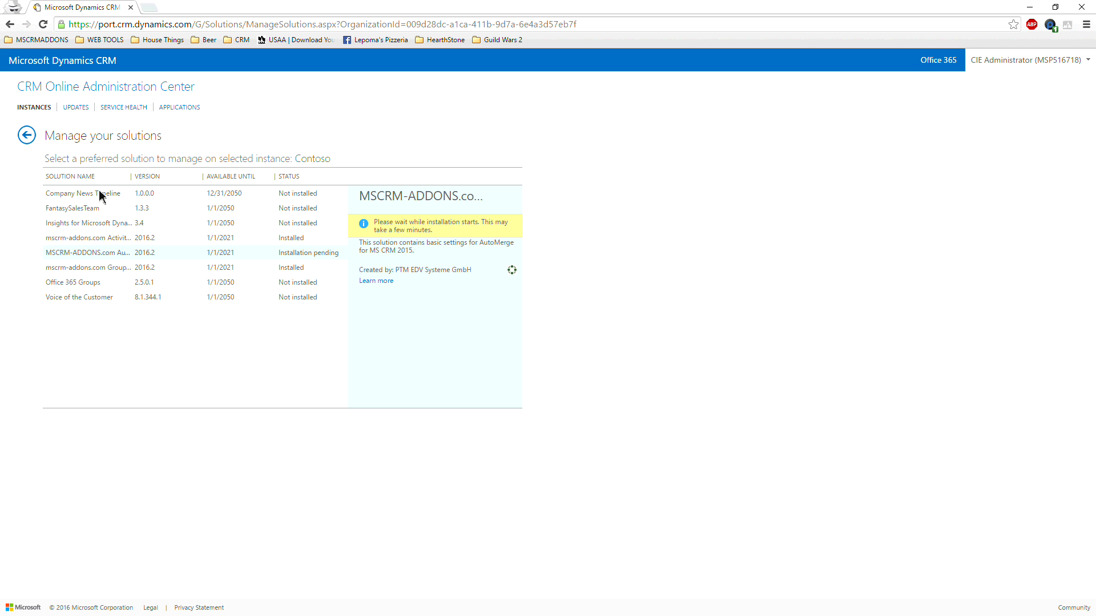
{"action": "left_click", "coordinate": [91, 26]}
{"action": "left_click", "coordinate": [358, 25]}
{"action": "type", "text": "https://appsource.microsoft.com/en-us/"}
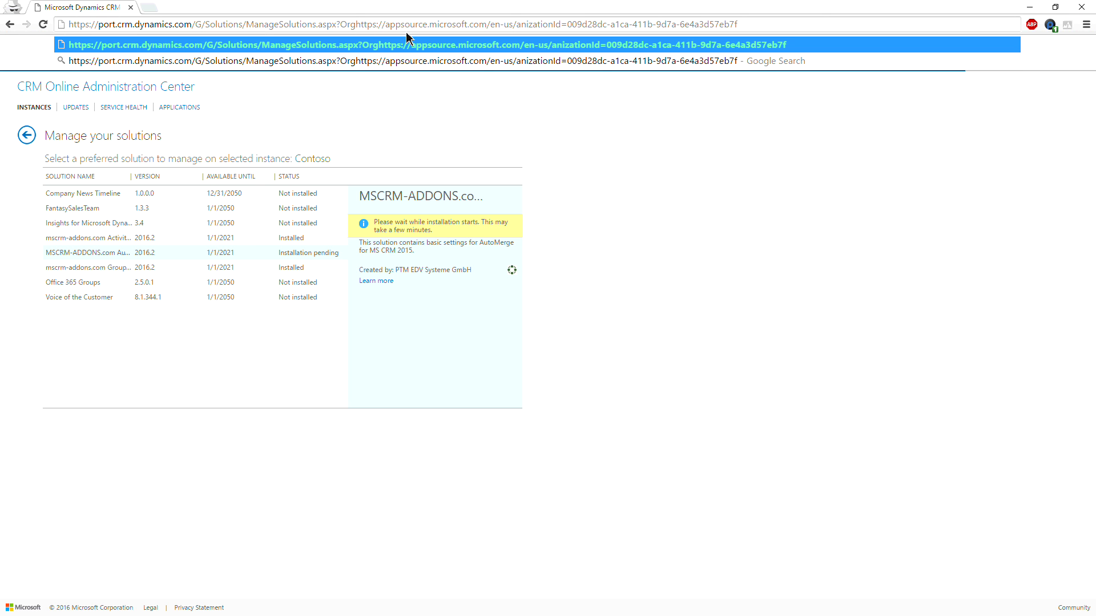
{"action": "triple_click", "coordinate": [771, 24]}
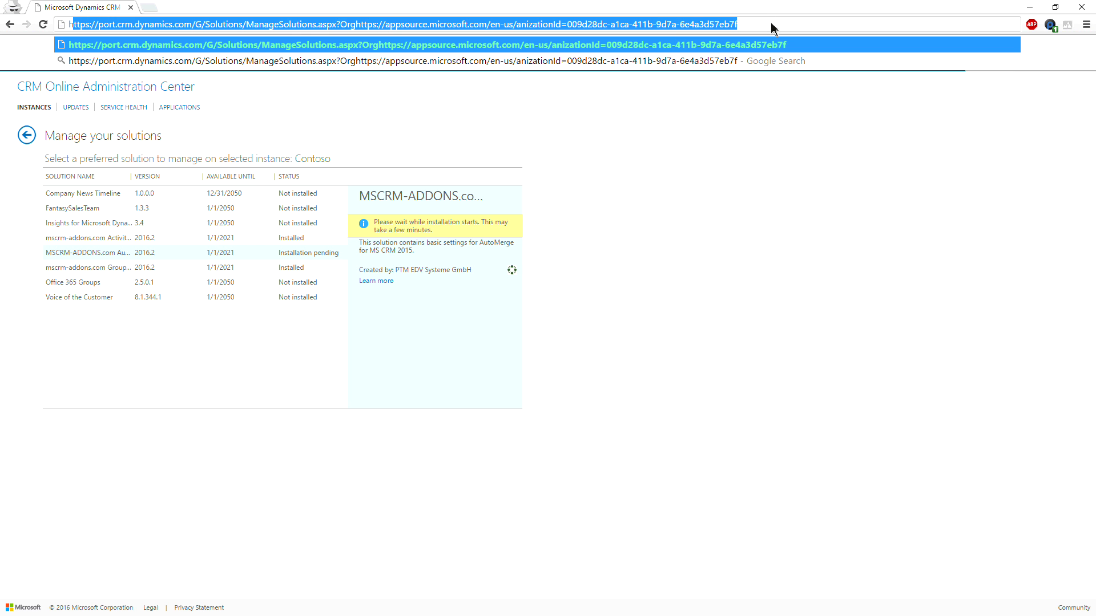
{"action": "type", "text": "https://appsource.microsoft.com/en-us/"}
{"action": "key", "text": "Return"}
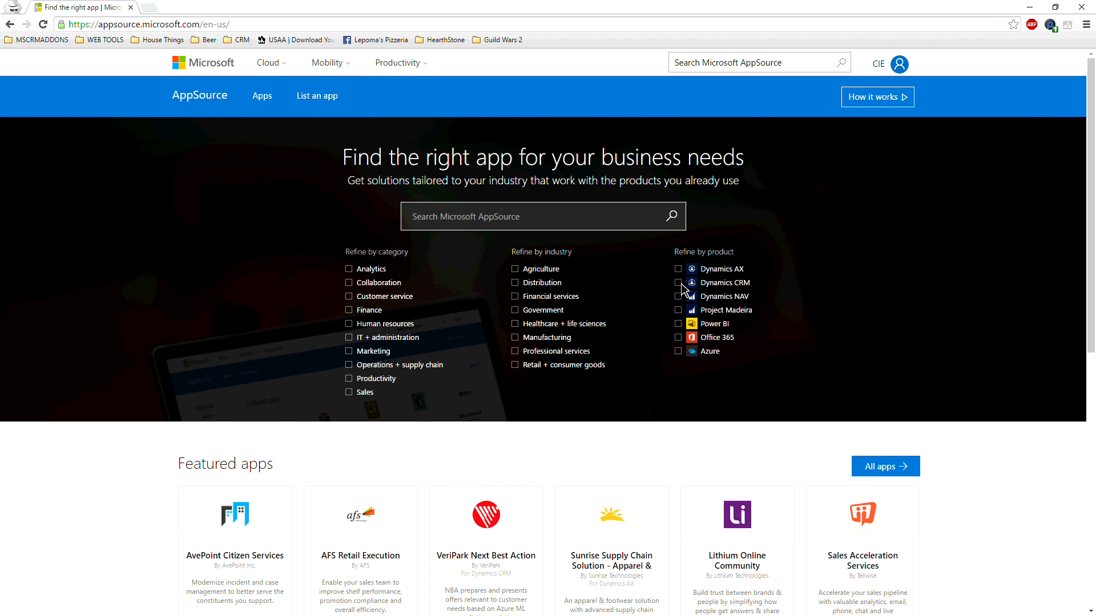
Filter to Dynamics CRM apps, try GroupCalendar, and accept its terms to continue to CRM
{"action": "left_click", "coordinate": [679, 283]}
{"action": "scroll", "coordinate": [637, 294], "scroll_direction": "down", "scroll_amount": 4}
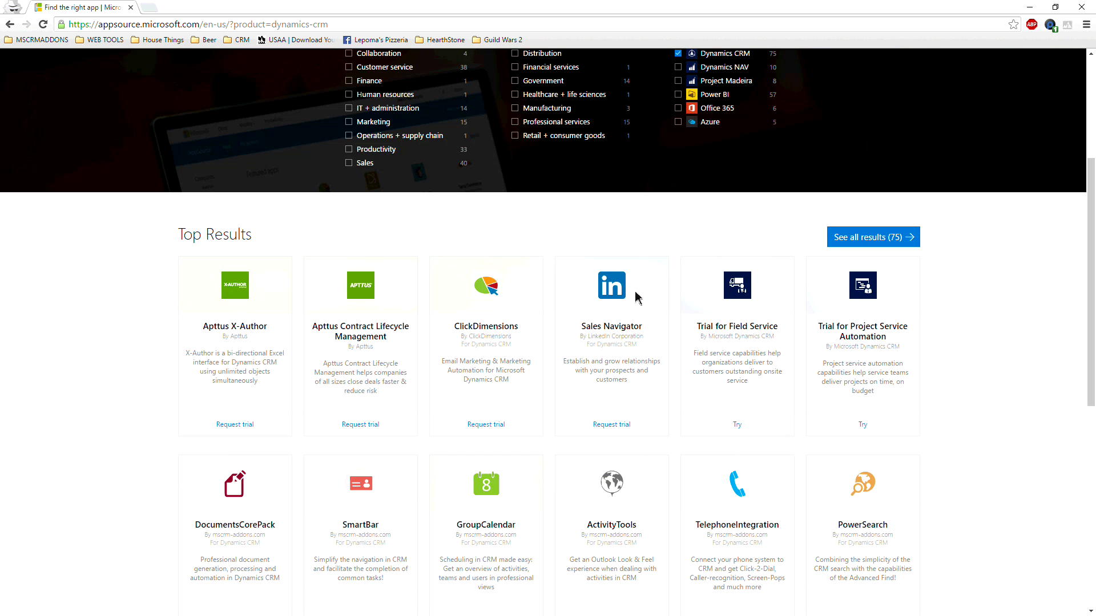
{"action": "scroll", "coordinate": [638, 296], "scroll_direction": "down", "scroll_amount": 2}
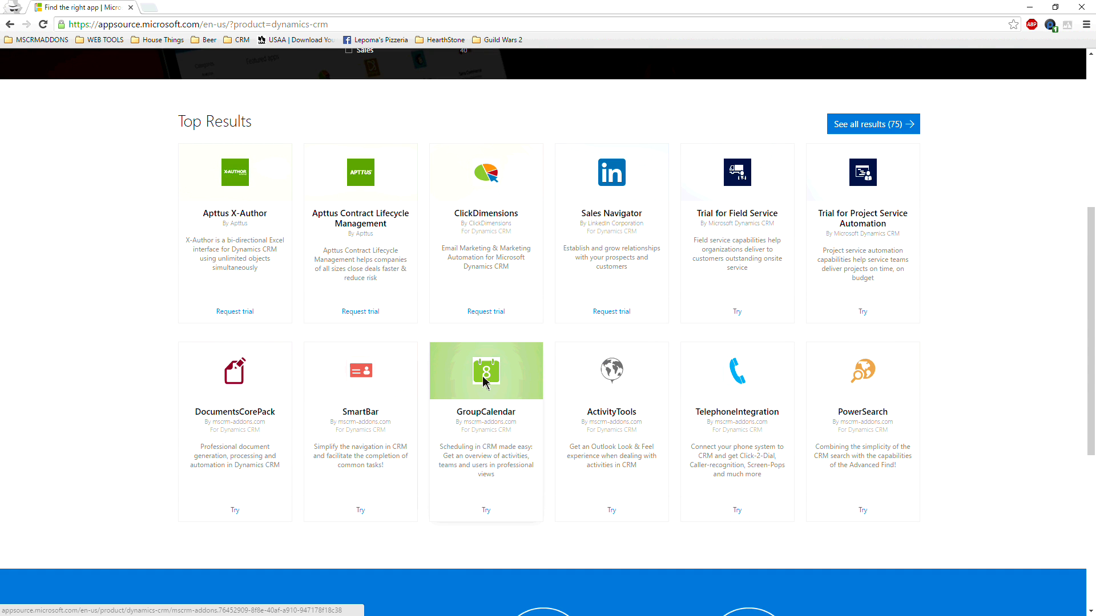
{"action": "left_click", "coordinate": [486, 514]}
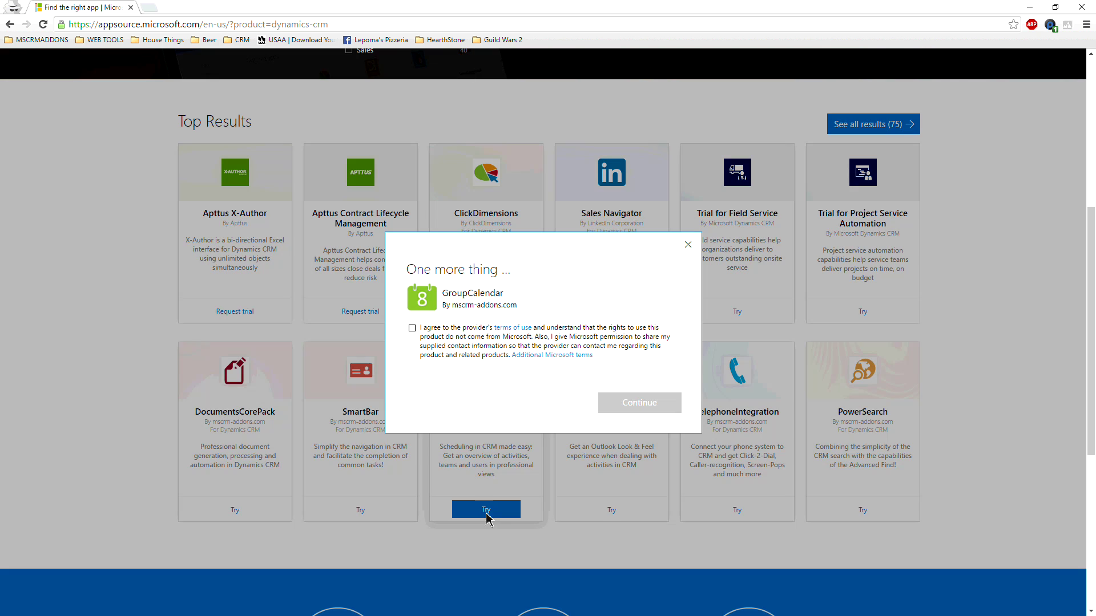
{"action": "left_click", "coordinate": [412, 329]}
{"action": "left_click", "coordinate": [641, 403]}
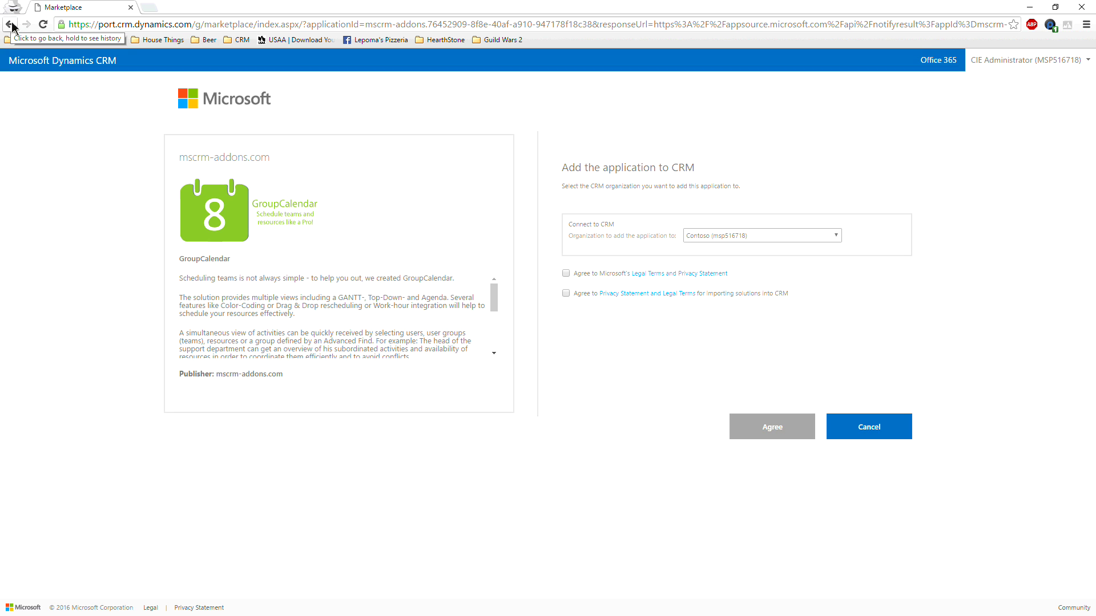
Accept both agreements to add GroupCalendar to Contoso, check its status, then return to instances
{"action": "left_click", "coordinate": [565, 273]}
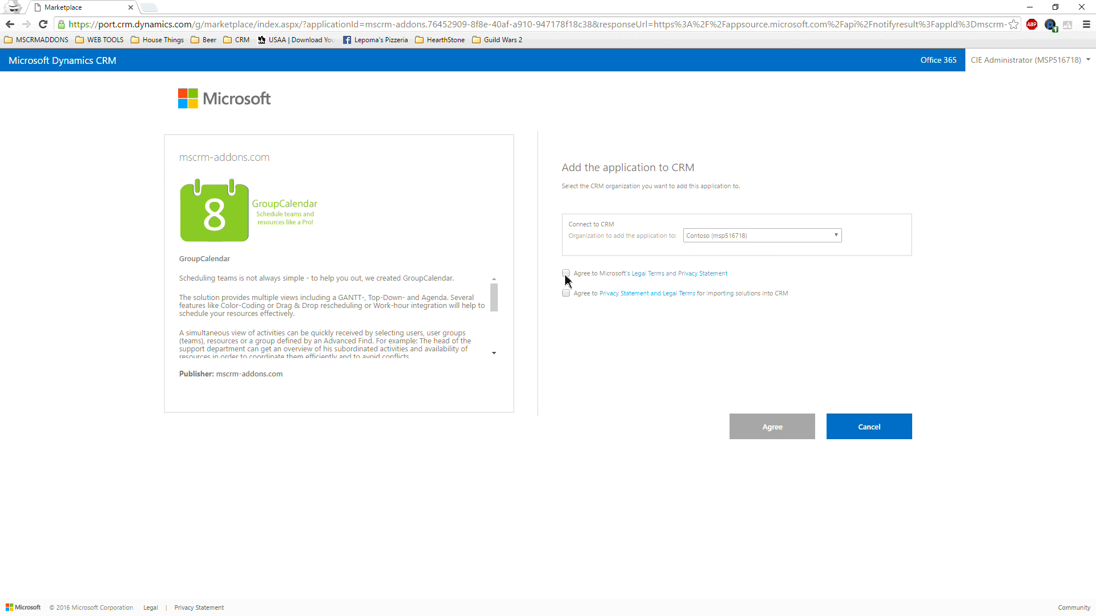
{"action": "left_click", "coordinate": [566, 293]}
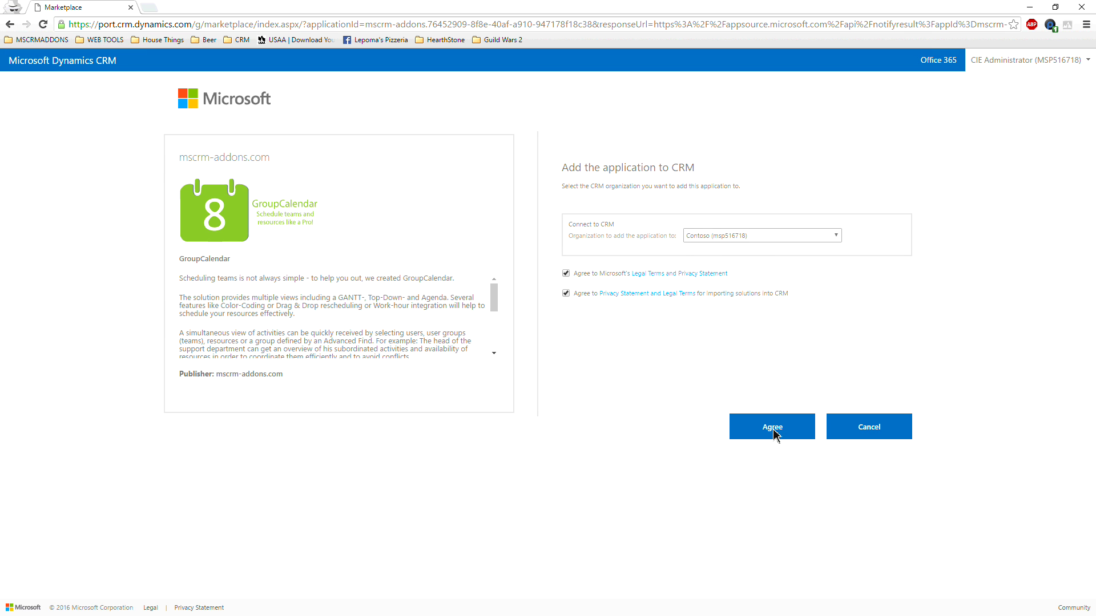
{"action": "left_click", "coordinate": [774, 434]}
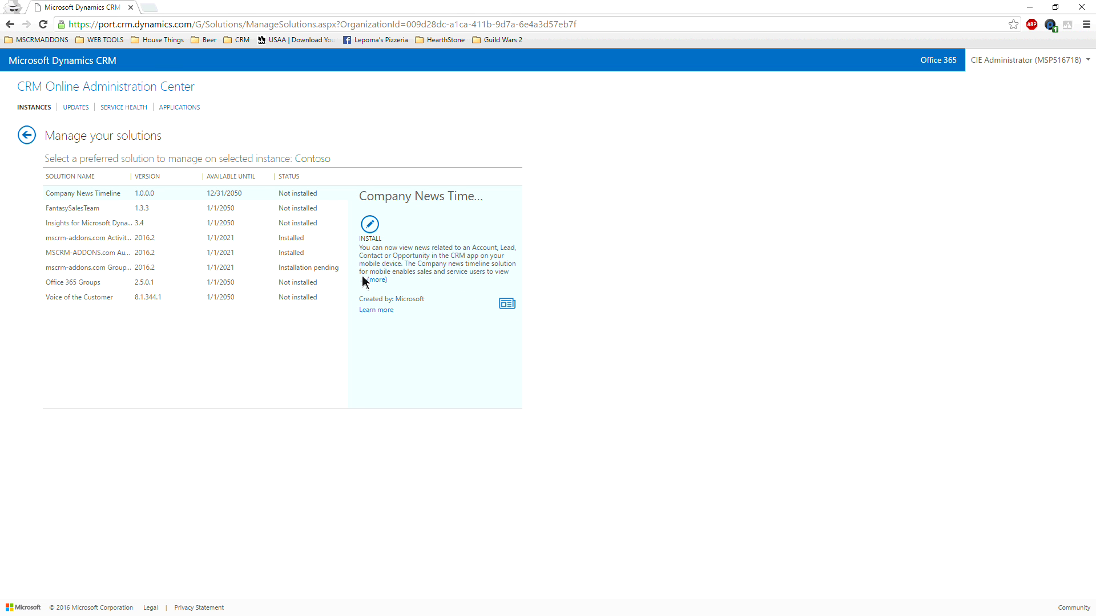
{"action": "left_click", "coordinate": [319, 271]}
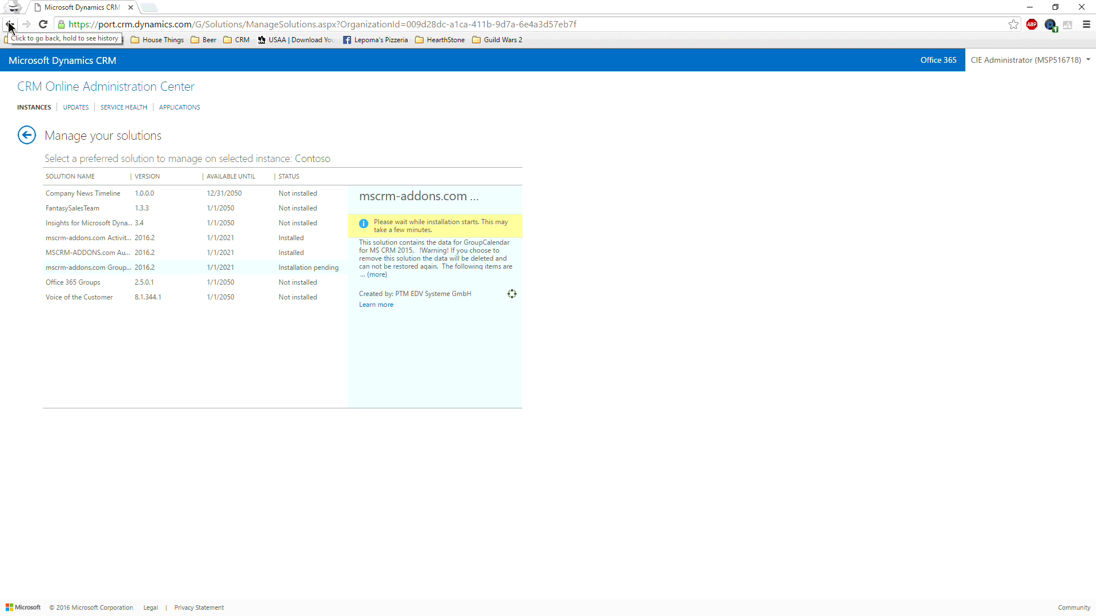
{"action": "left_click", "coordinate": [27, 135]}
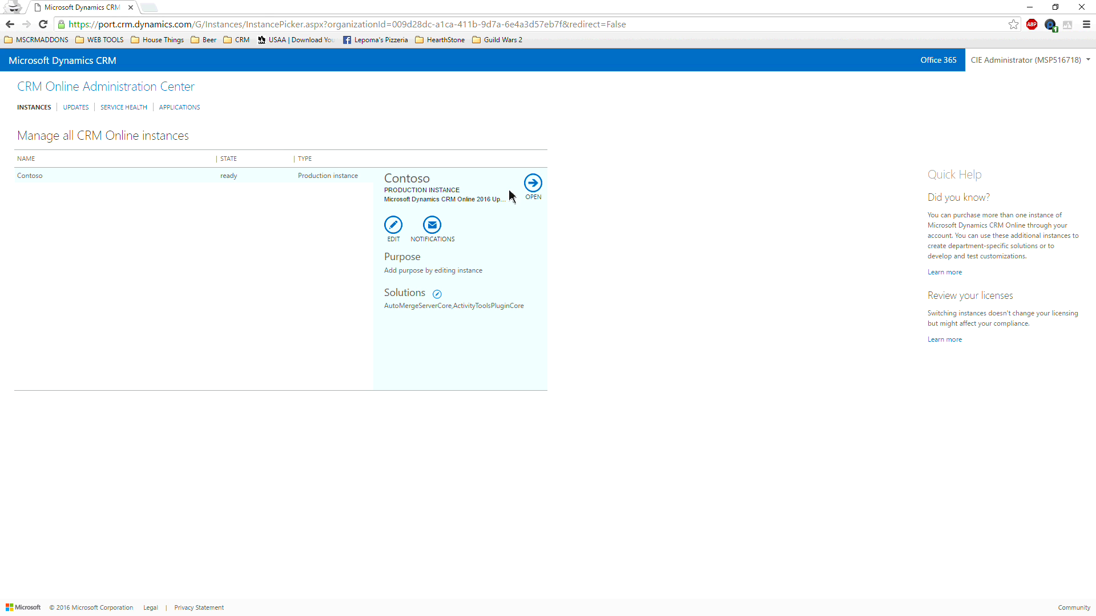
Open the Contoso instance and launch Dynamics Marketplace from the Settings menu
{"action": "left_click", "coordinate": [532, 183]}
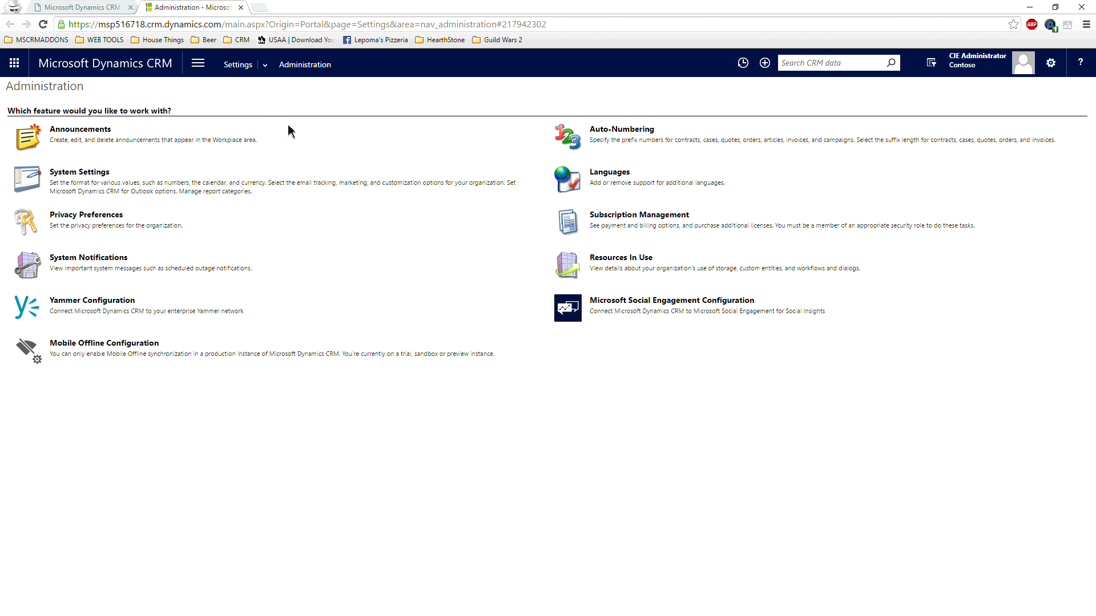
{"action": "left_click", "coordinate": [266, 68]}
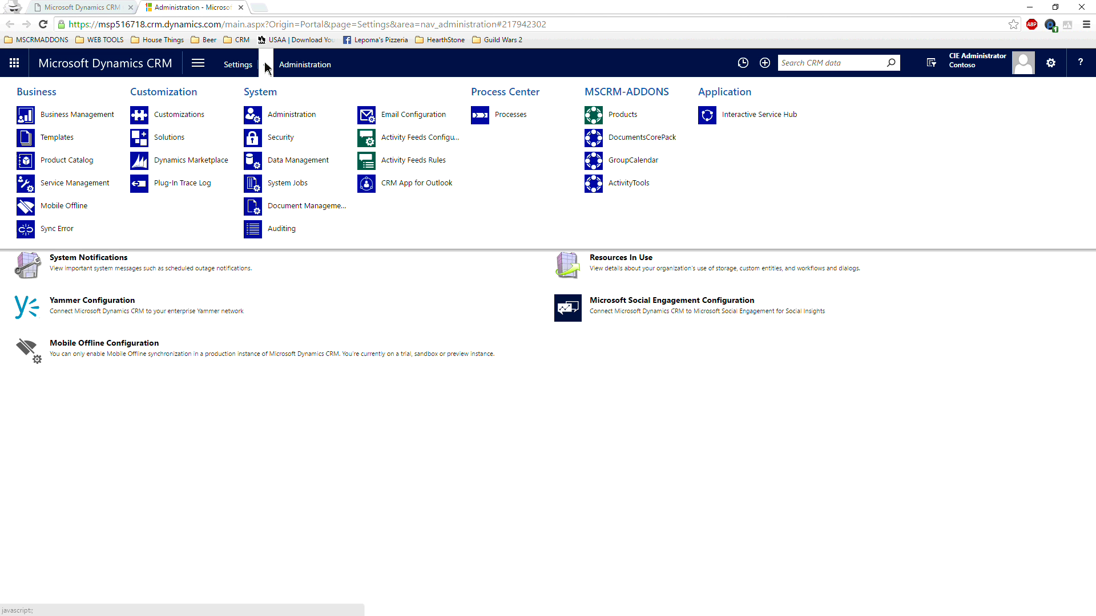
{"action": "left_click", "coordinate": [174, 165]}
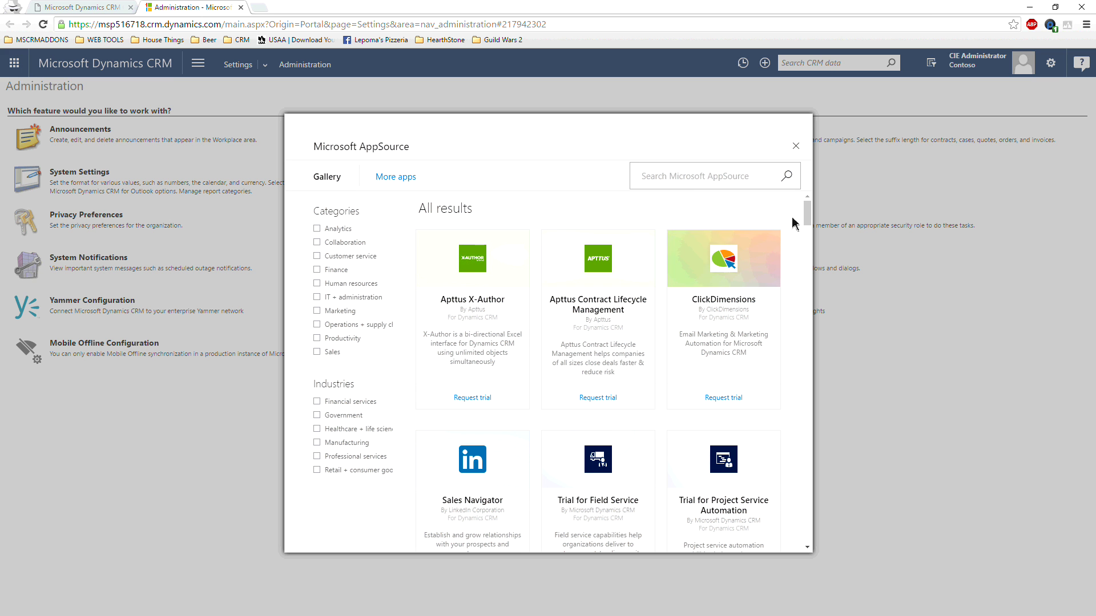
Try ActivityTools from the gallery, accept the provider and Microsoft terms, and add it to Contoso
{"action": "scroll", "coordinate": [807, 220], "scroll_direction": "down", "scroll_amount": 4}
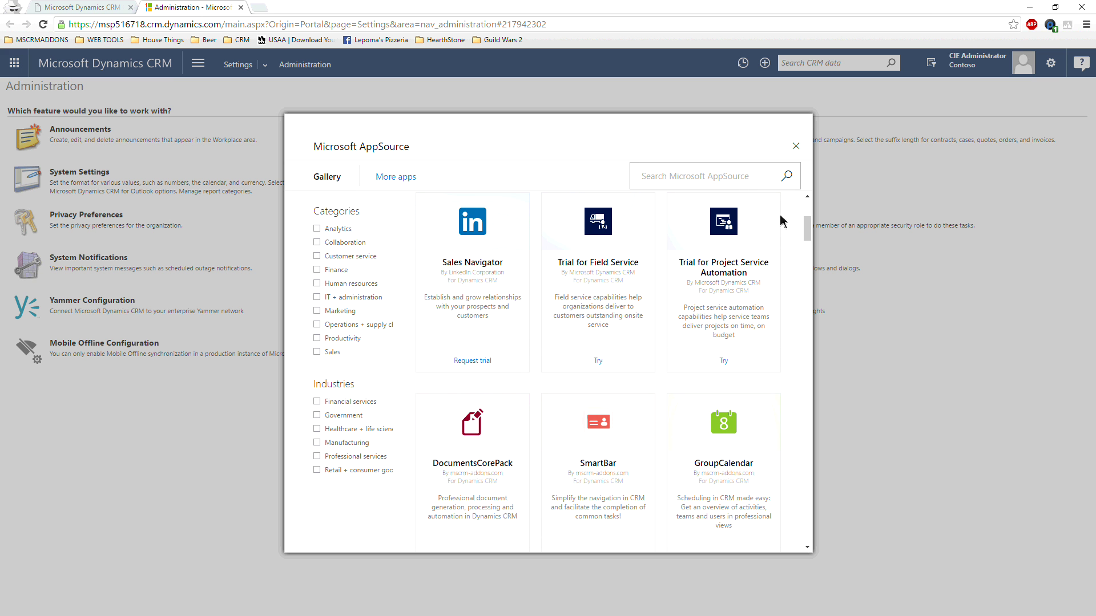
{"action": "scroll", "coordinate": [815, 234], "scroll_direction": "down", "scroll_amount": 2}
{"action": "scroll", "coordinate": [815, 260], "scroll_direction": "down", "scroll_amount": 5}
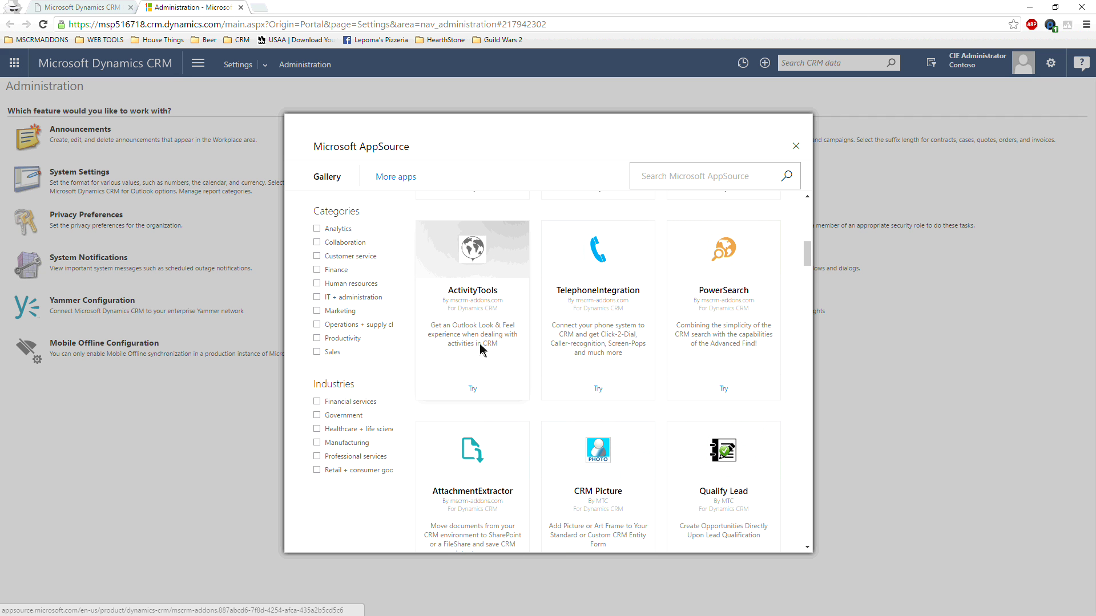
{"action": "left_click", "coordinate": [472, 390]}
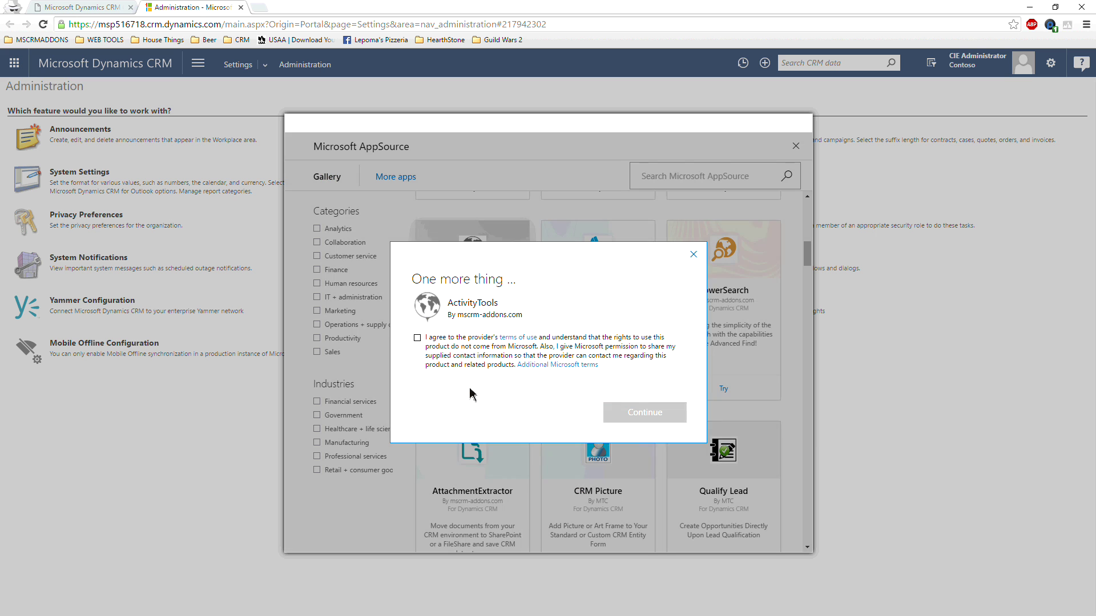
{"action": "left_click", "coordinate": [417, 338]}
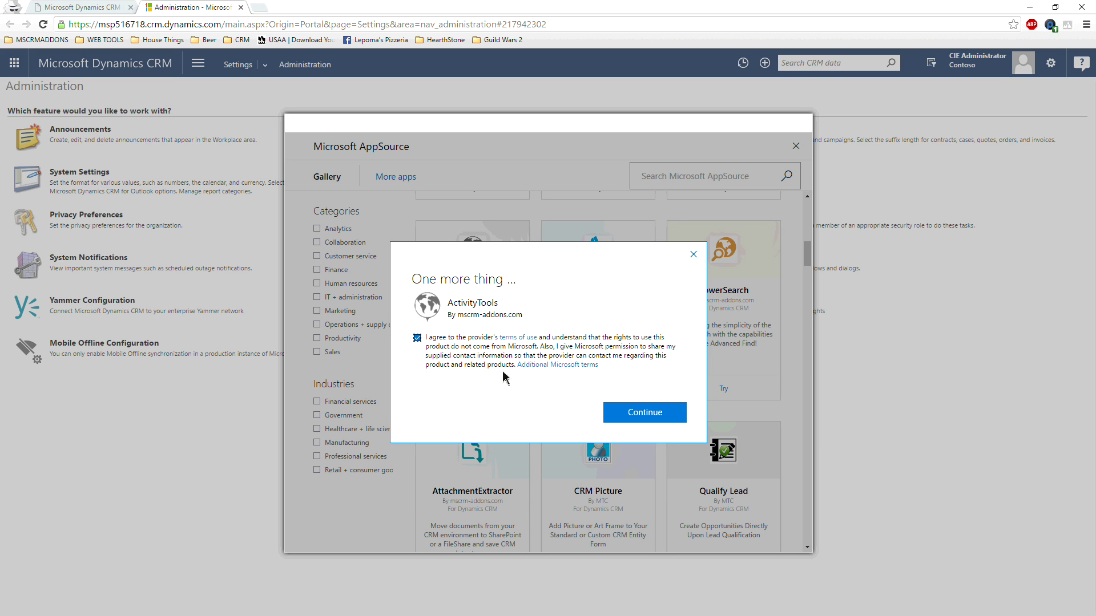
{"action": "left_click", "coordinate": [653, 421]}
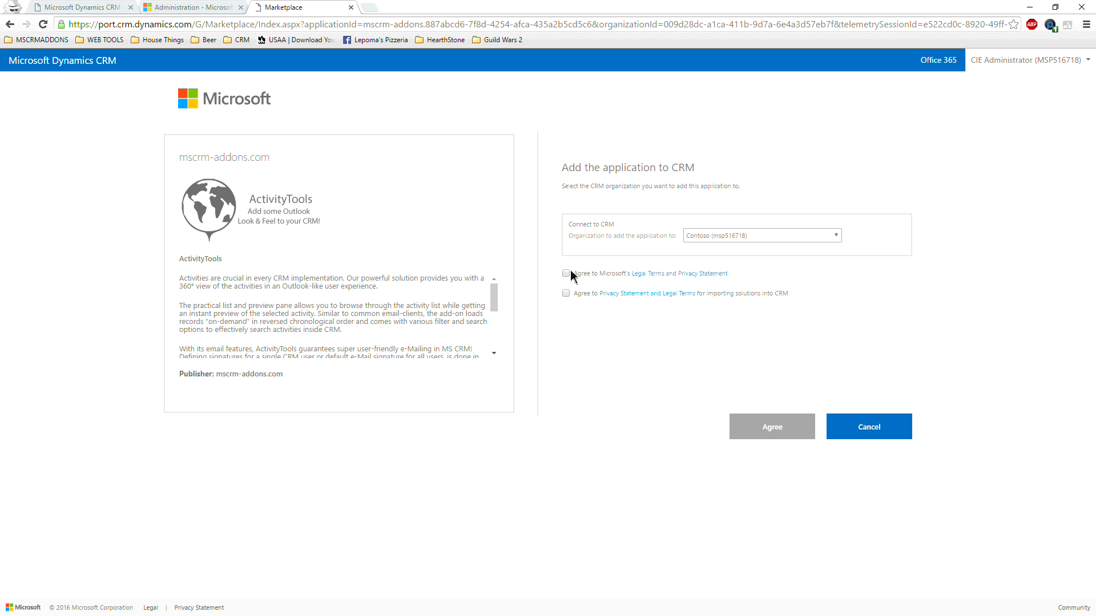
{"action": "left_click", "coordinate": [566, 294]}
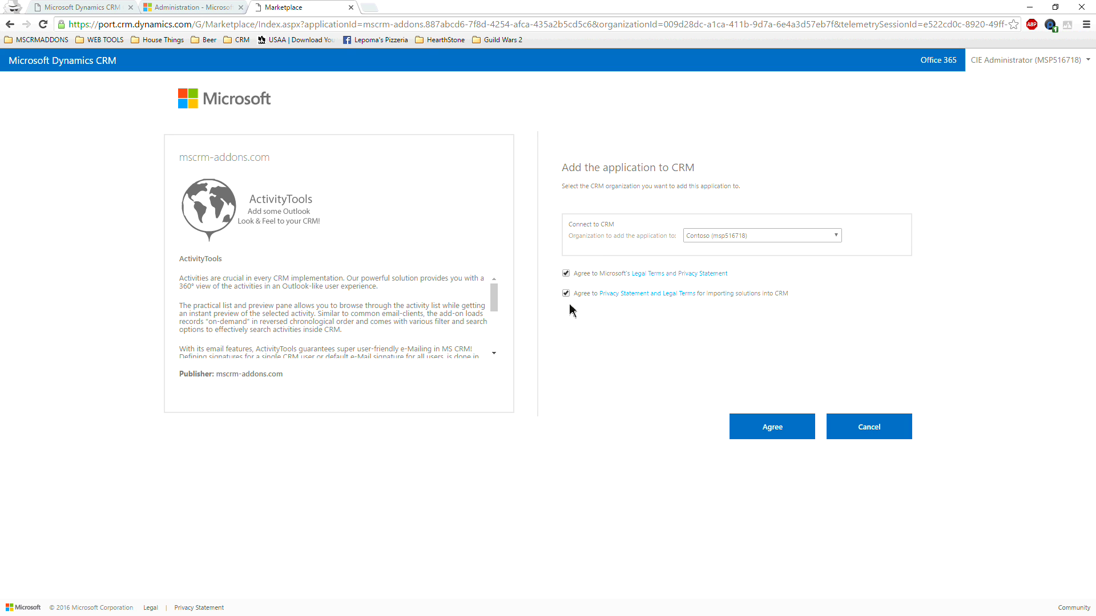
{"action": "left_click", "coordinate": [772, 428]}
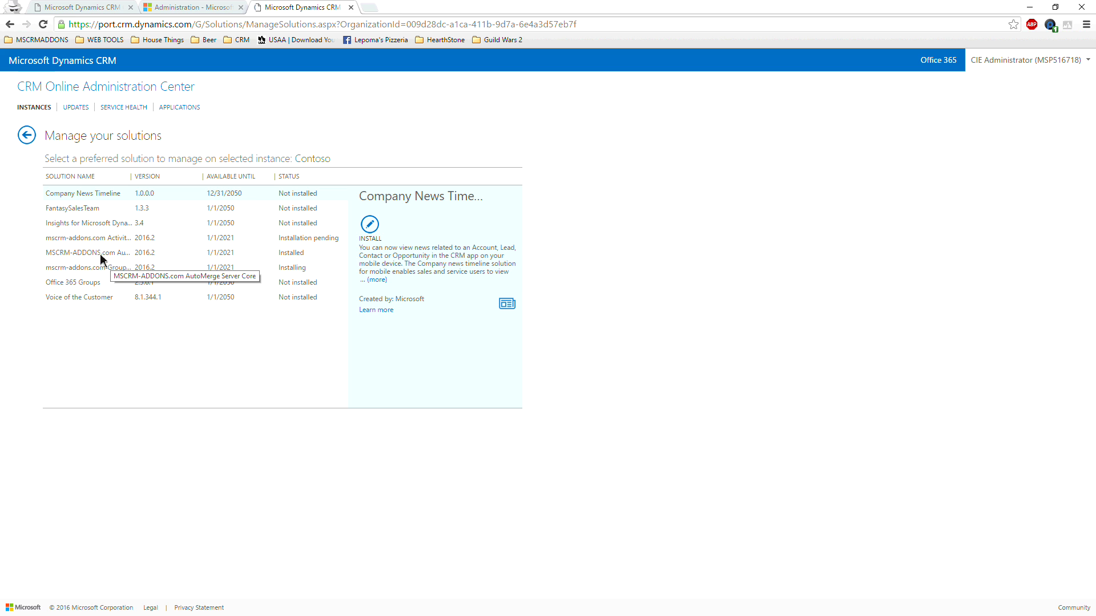
Check the AutoMerge Server Core solution, refresh install statuses, then close the solutions tab
{"action": "left_click", "coordinate": [142, 254]}
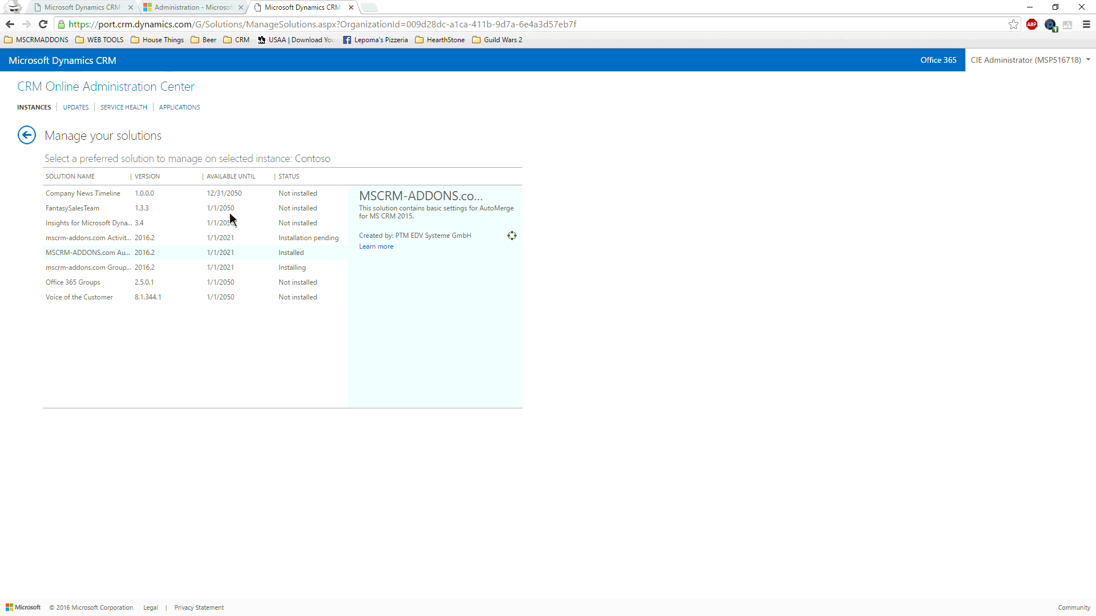
{"action": "left_click", "coordinate": [42, 24]}
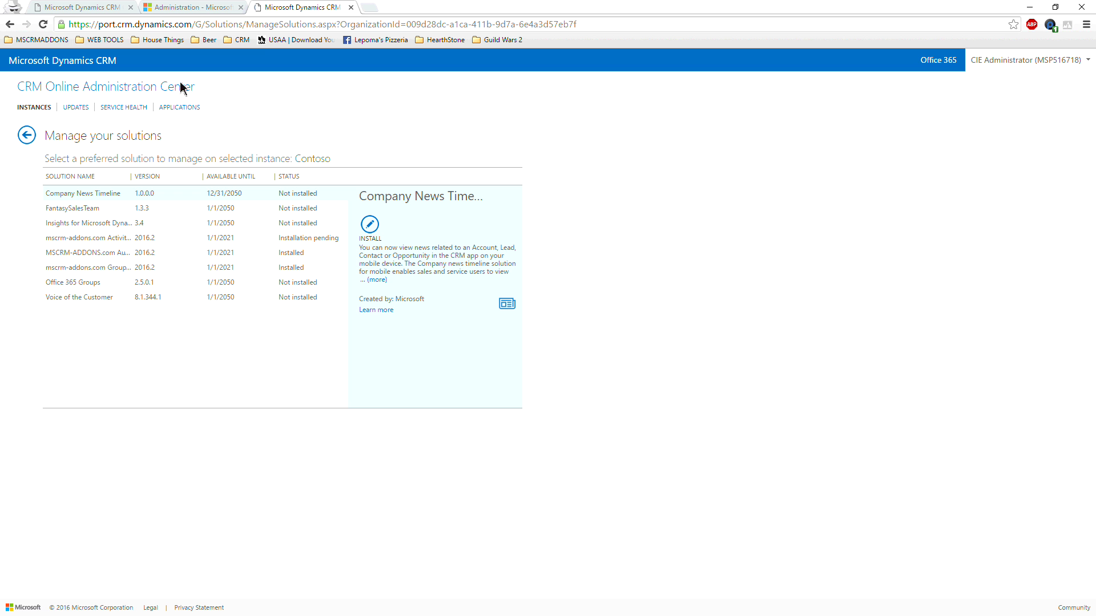
{"action": "left_click", "coordinate": [351, 7]}
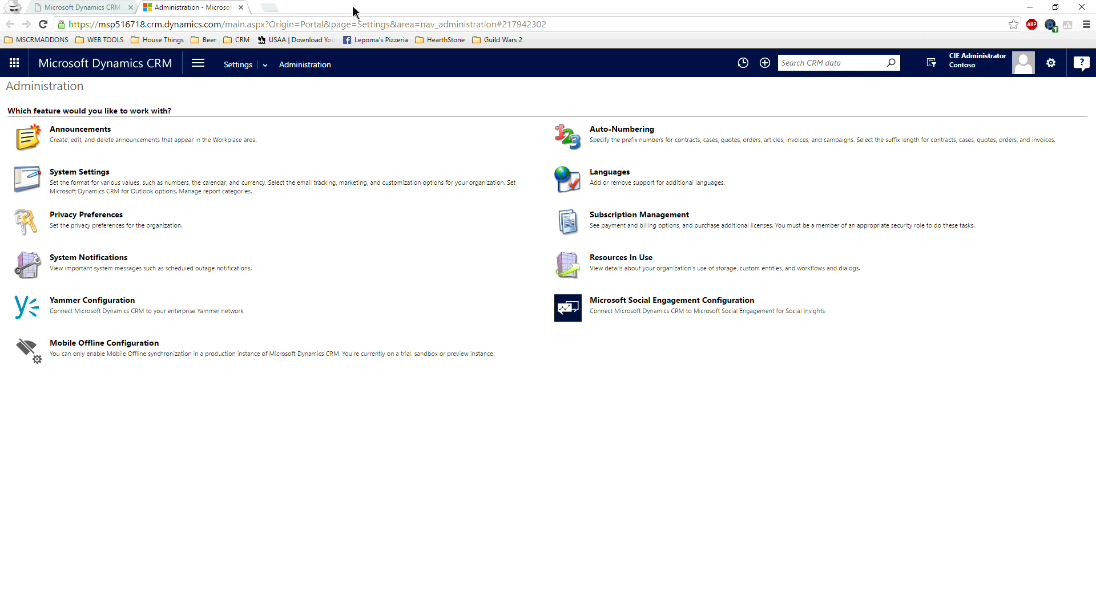
Open ActivityTools under MSCRM-ADDONS in the Settings area to view its Getting Started page
{"action": "left_click", "coordinate": [193, 65]}
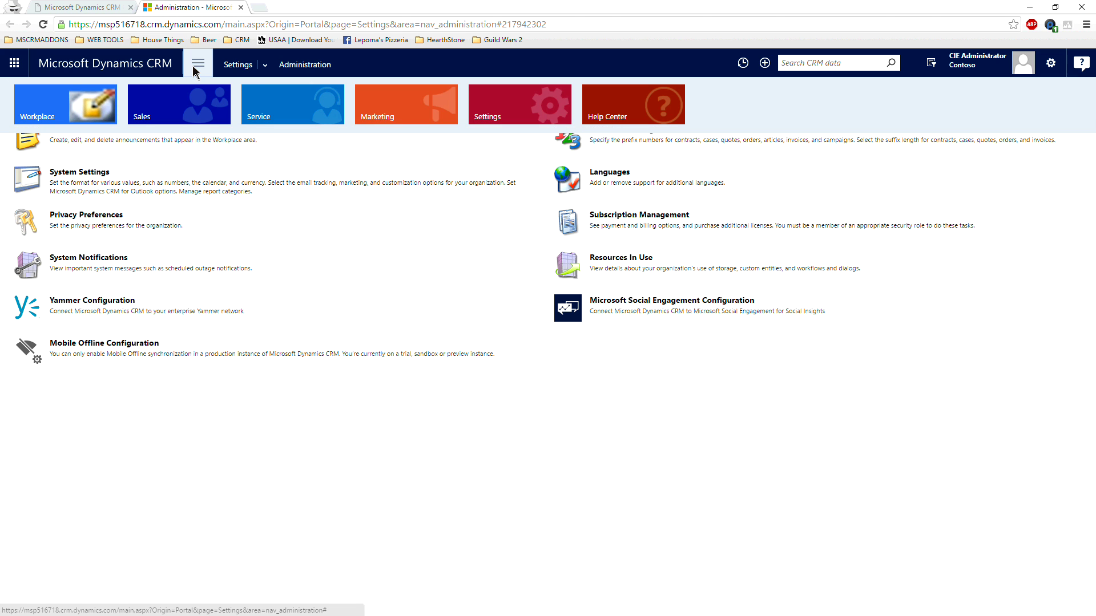
{"action": "left_click", "coordinate": [533, 111]}
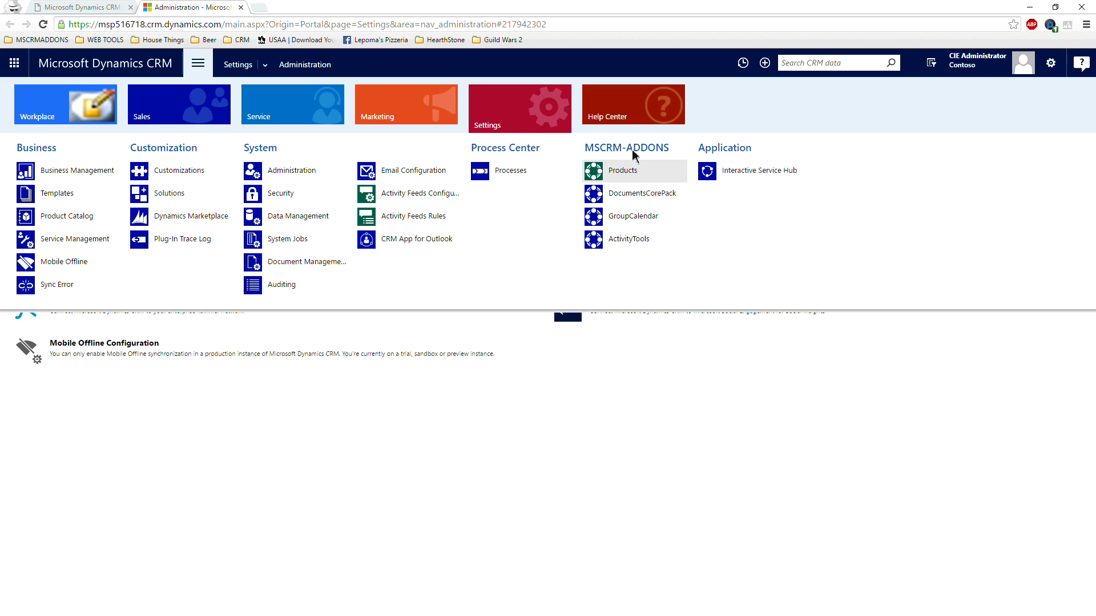
{"action": "left_click", "coordinate": [633, 241]}
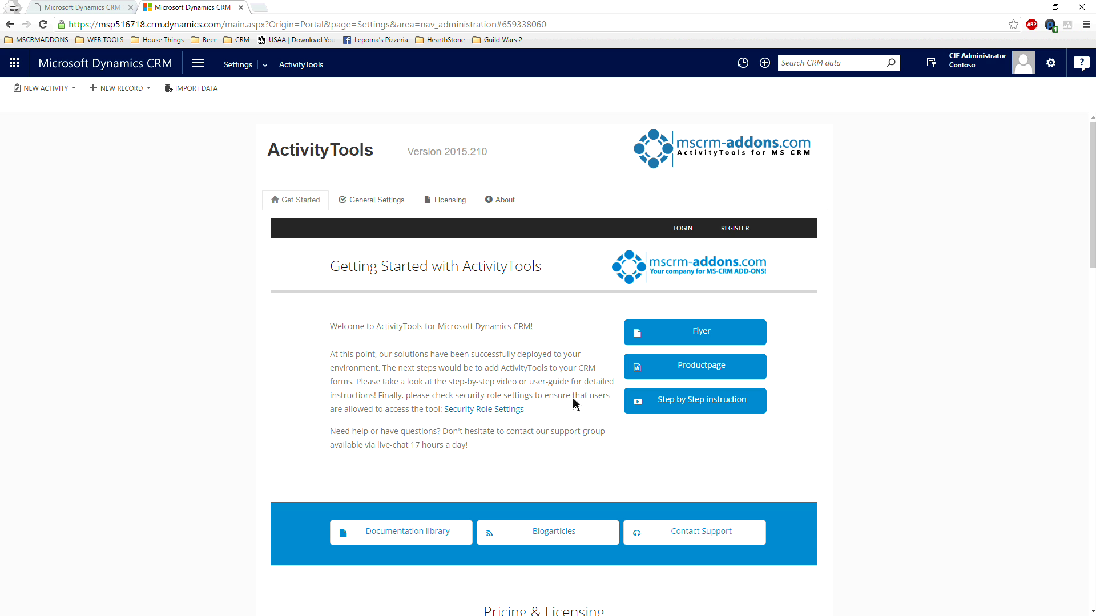
Review the ActivityTools Security Role Settings, General Settings and Get Started tabs
{"action": "left_click", "coordinate": [473, 409]}
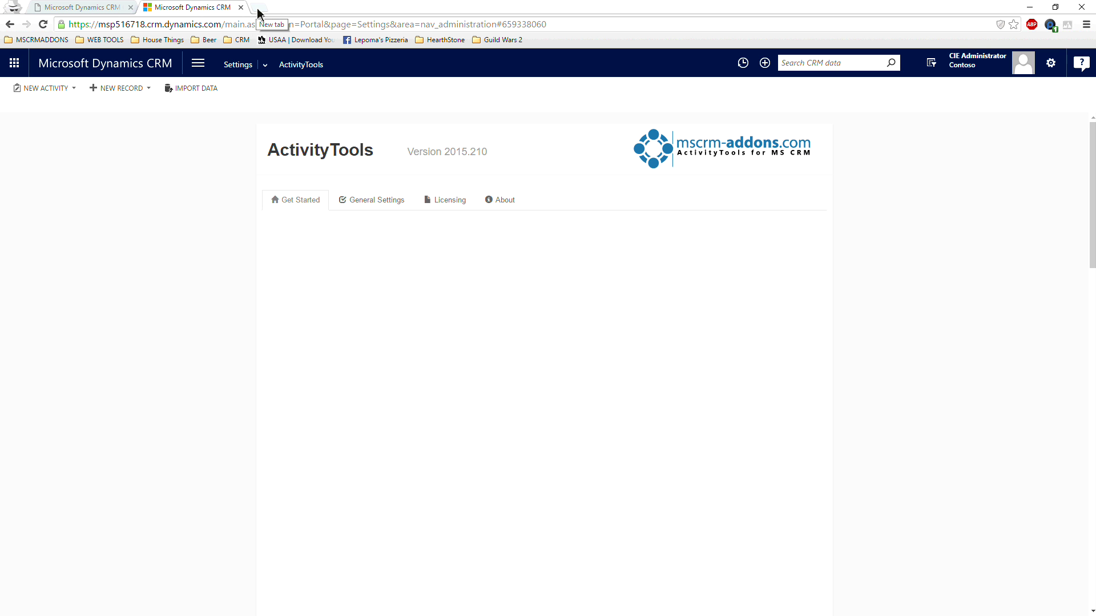
{"action": "left_click", "coordinate": [369, 202]}
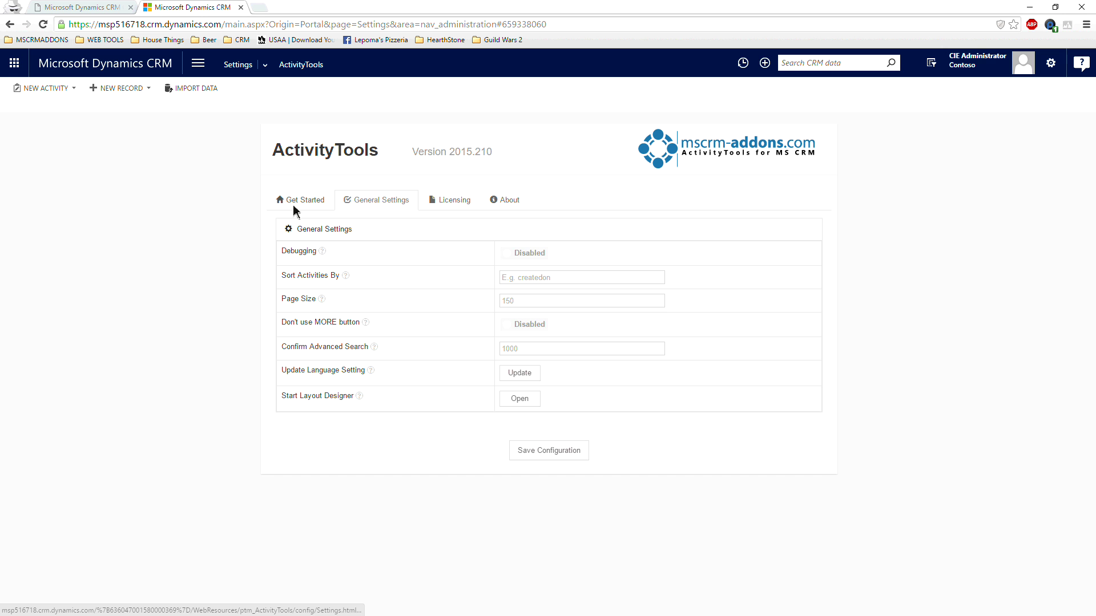
{"action": "left_click", "coordinate": [293, 206]}
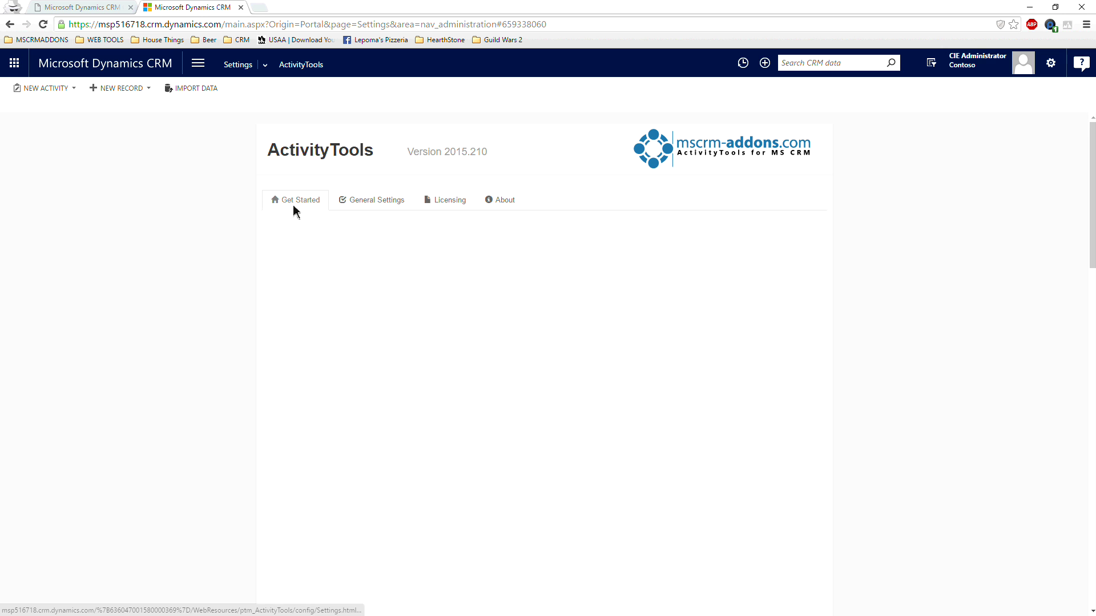
Reload the ActivityTools page from Settings, then bring up the Settings sections list again
{"action": "left_click", "coordinate": [209, 64]}
{"action": "left_click", "coordinate": [520, 106]}
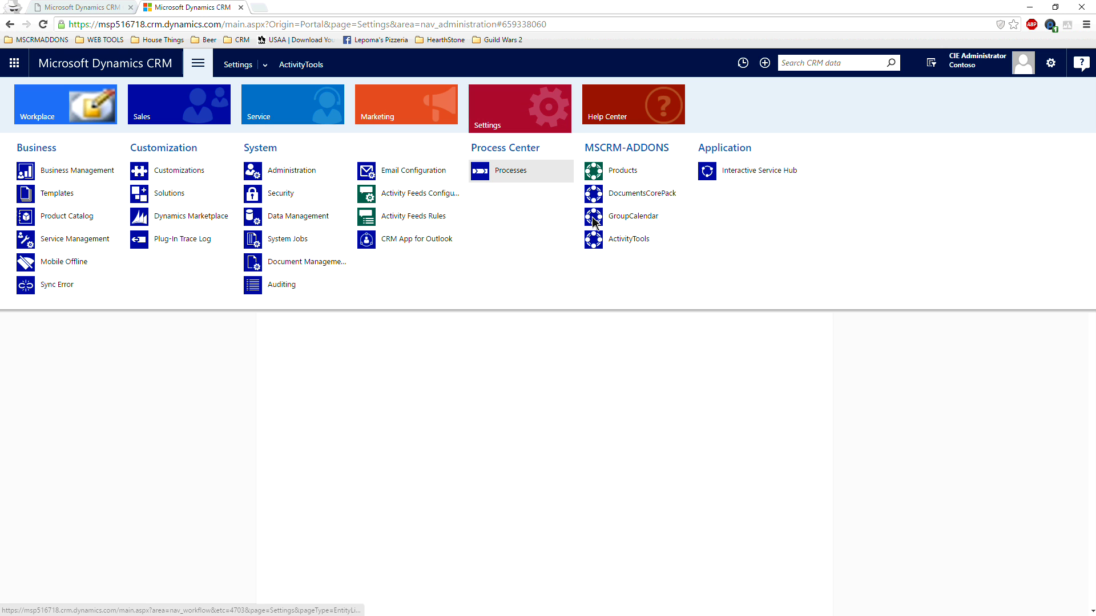
{"action": "left_click", "coordinate": [641, 243]}
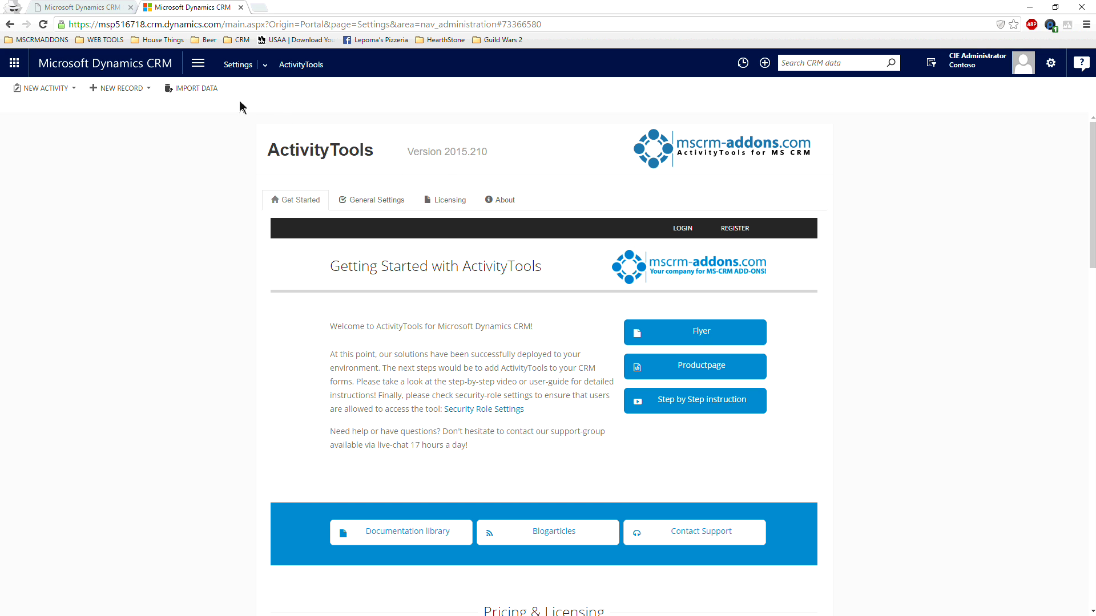
{"action": "left_click", "coordinate": [200, 66]}
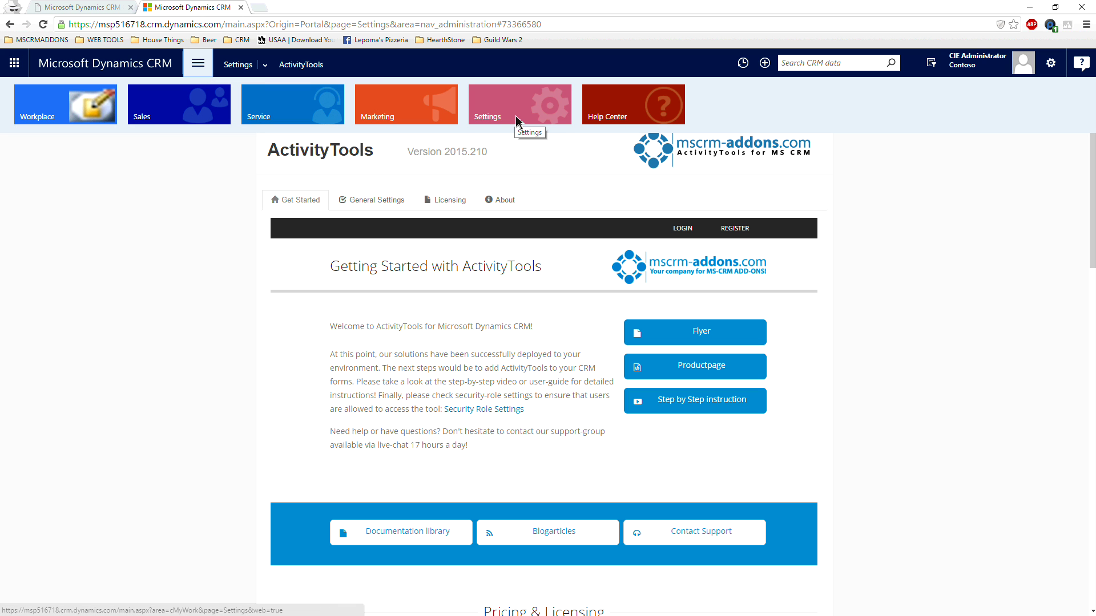
{"action": "left_click", "coordinate": [515, 115]}
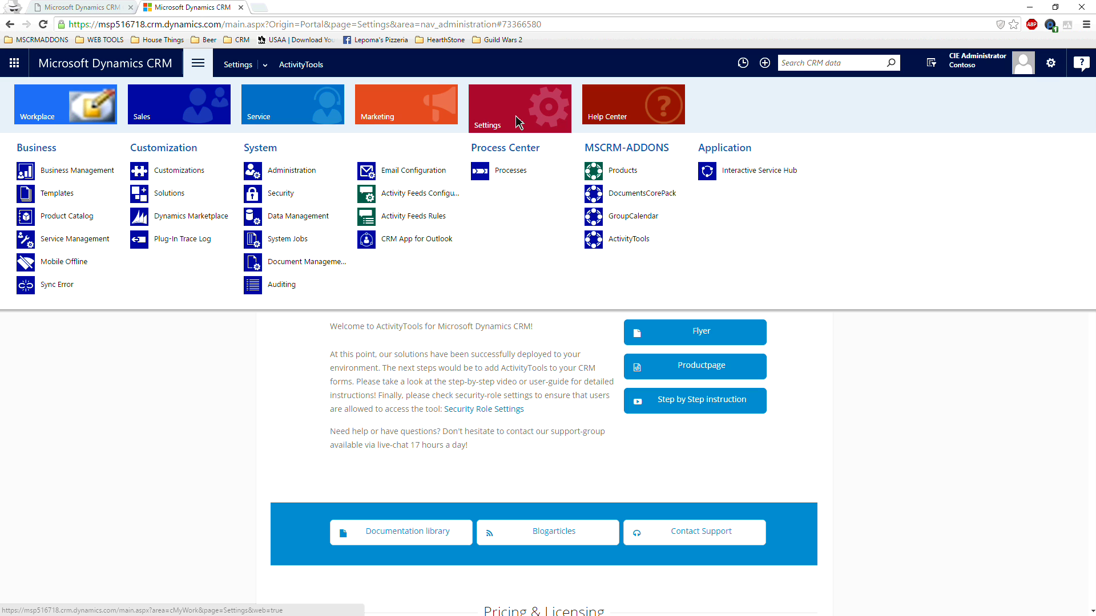
Select all 25 enabled users under Security > Users and open Manage User Roles
{"action": "left_click", "coordinate": [280, 194]}
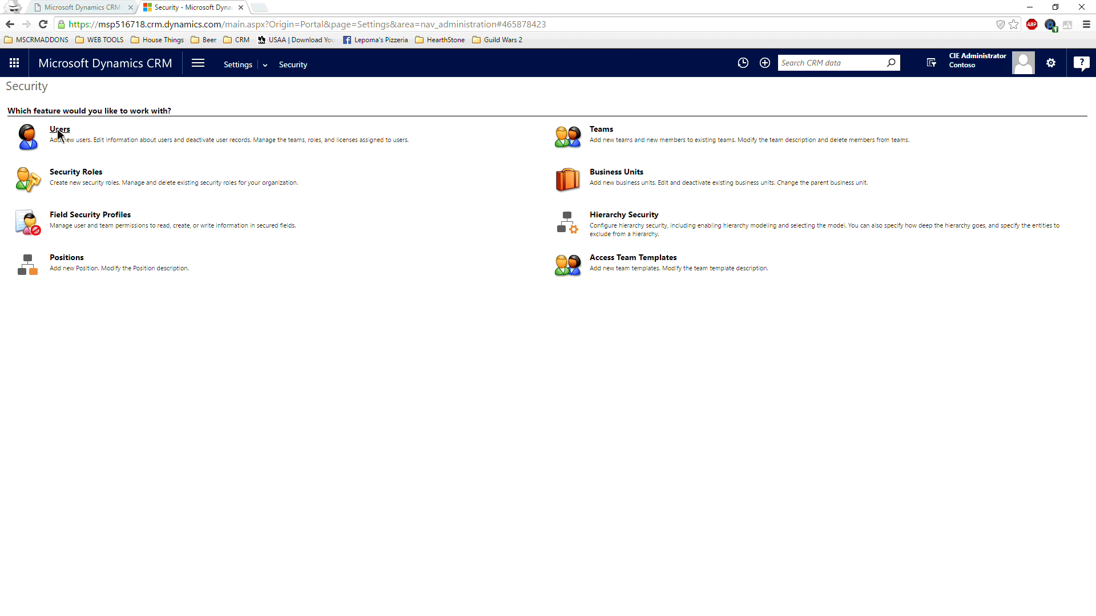
{"action": "left_click", "coordinate": [64, 137]}
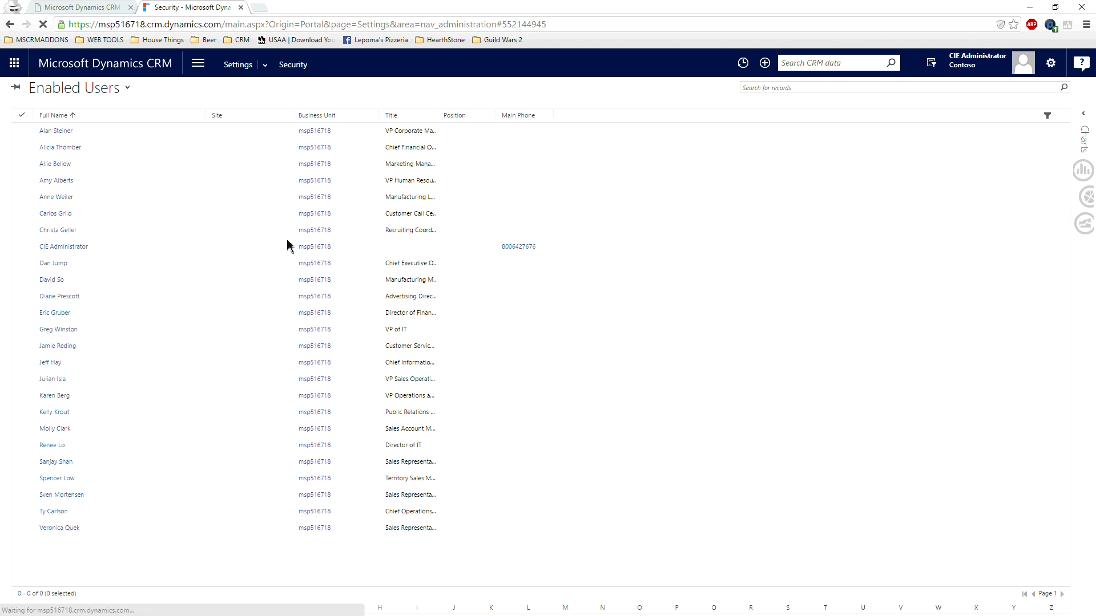
{"action": "left_click", "coordinate": [22, 115]}
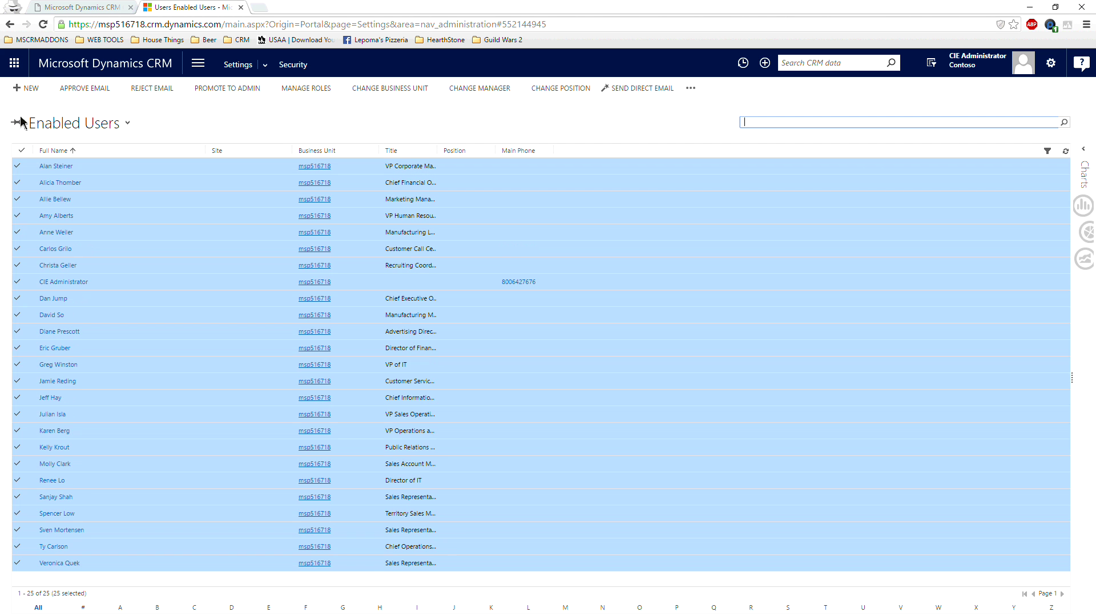
{"action": "left_click", "coordinate": [296, 91]}
{"action": "left_click", "coordinate": [296, 90]}
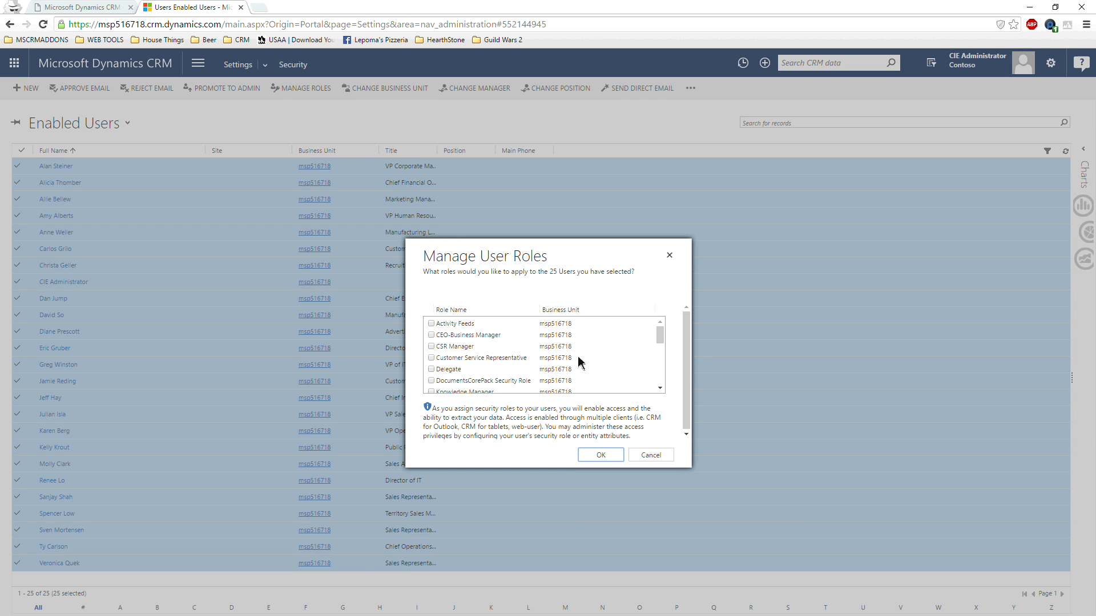
Tick the DocumentsCorePack and mscrm-addons general security roles and apply them to the users
{"action": "left_click", "coordinate": [431, 382]}
{"action": "scroll", "coordinate": [518, 378], "scroll_direction": "down", "scroll_amount": 1}
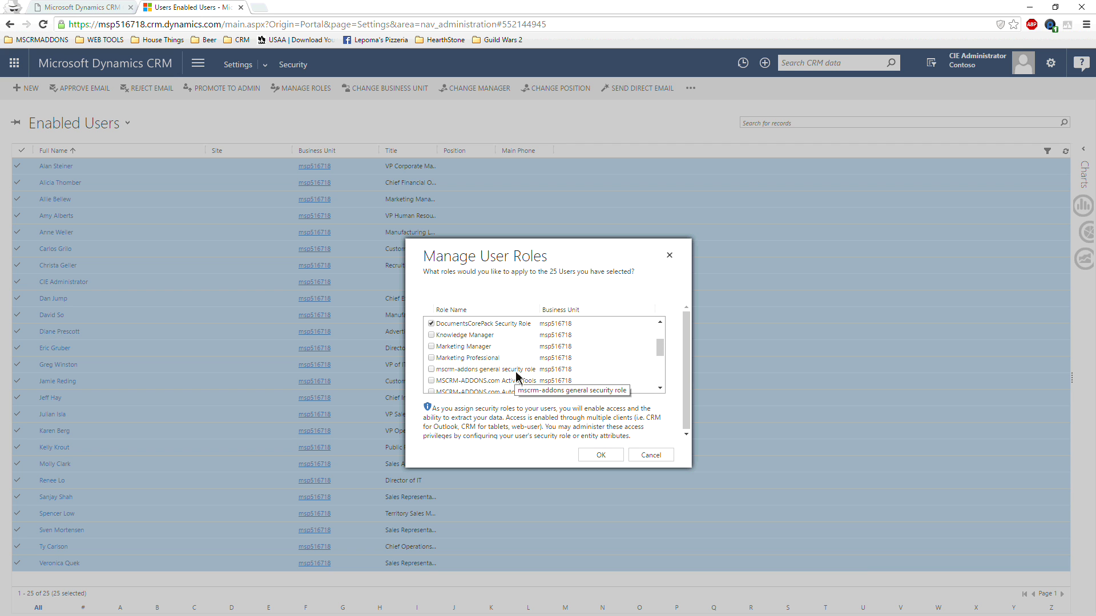
{"action": "left_click", "coordinate": [432, 369]}
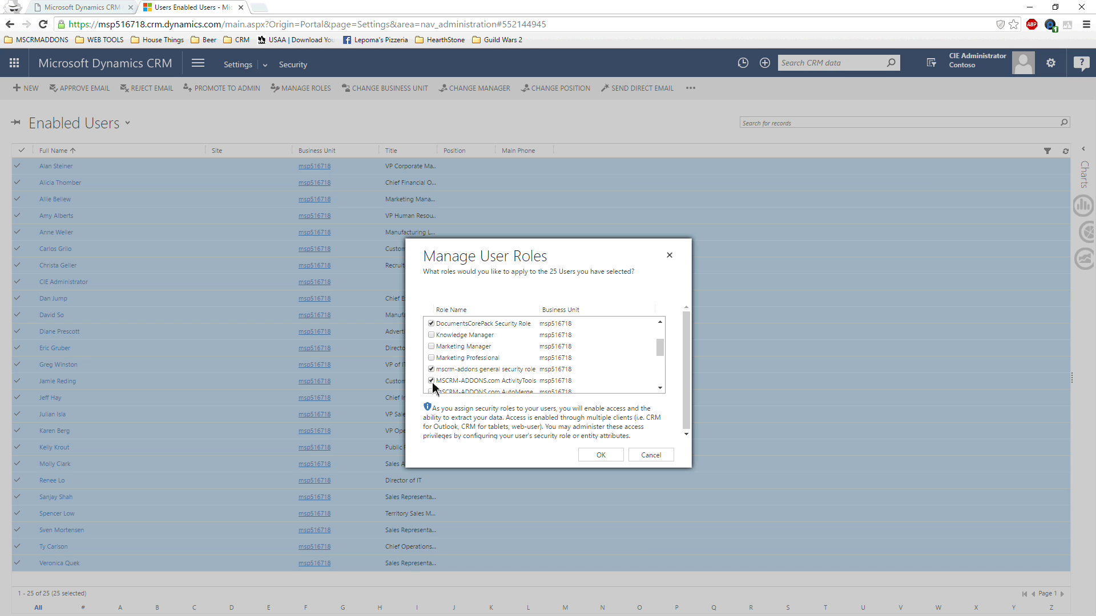
{"action": "scroll", "coordinate": [510, 381], "scroll_direction": "down", "scroll_amount": 1}
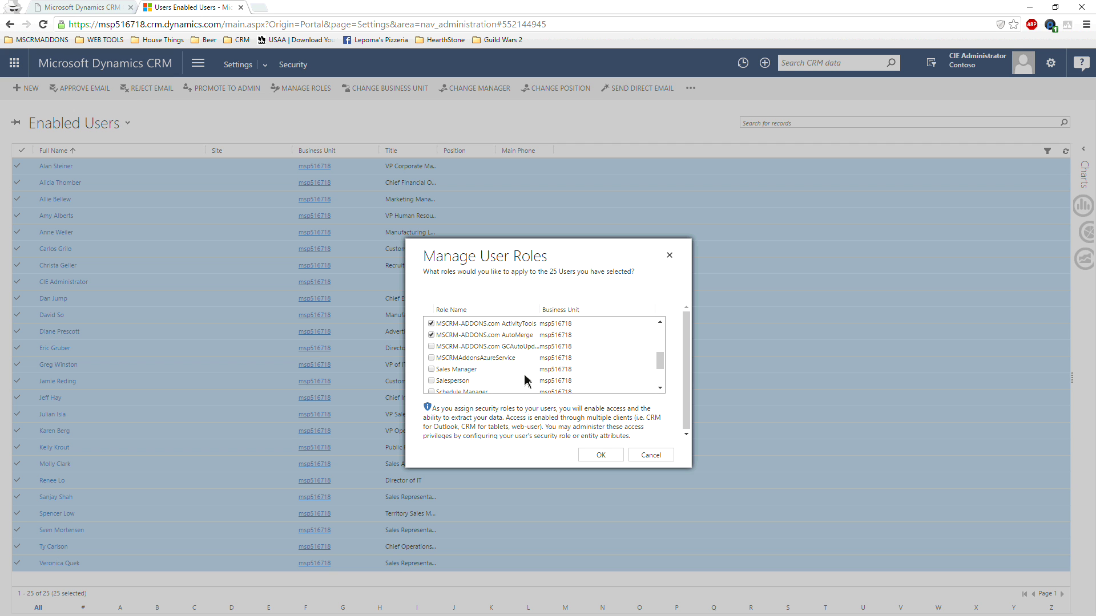
{"action": "scroll", "coordinate": [521, 381], "scroll_direction": "down", "scroll_amount": 2}
{"action": "scroll", "coordinate": [521, 381], "scroll_direction": "up", "scroll_amount": 4}
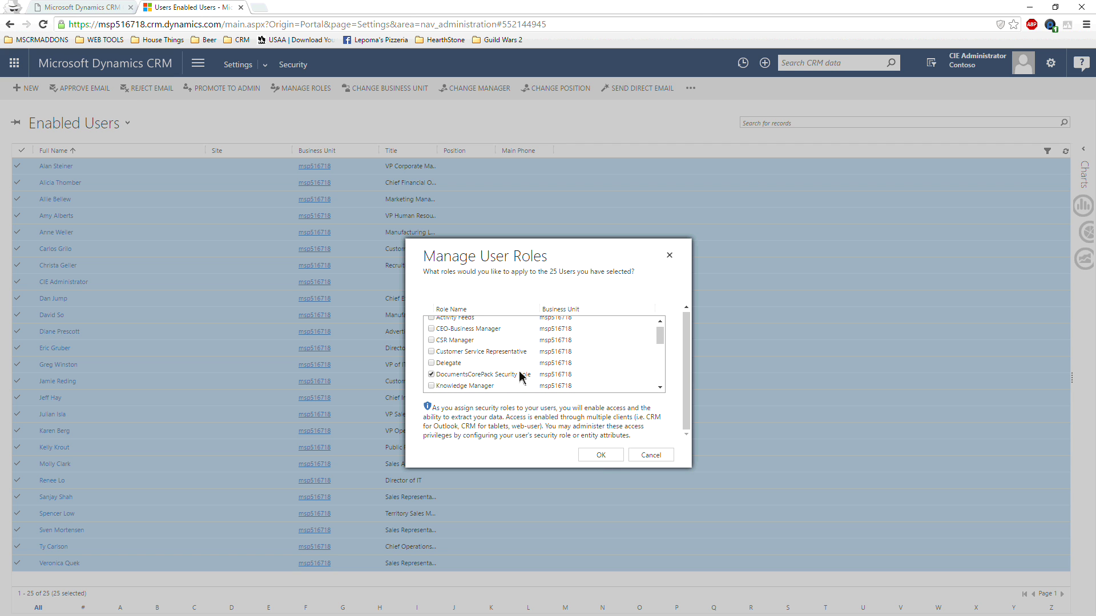
{"action": "left_click", "coordinate": [608, 463]}
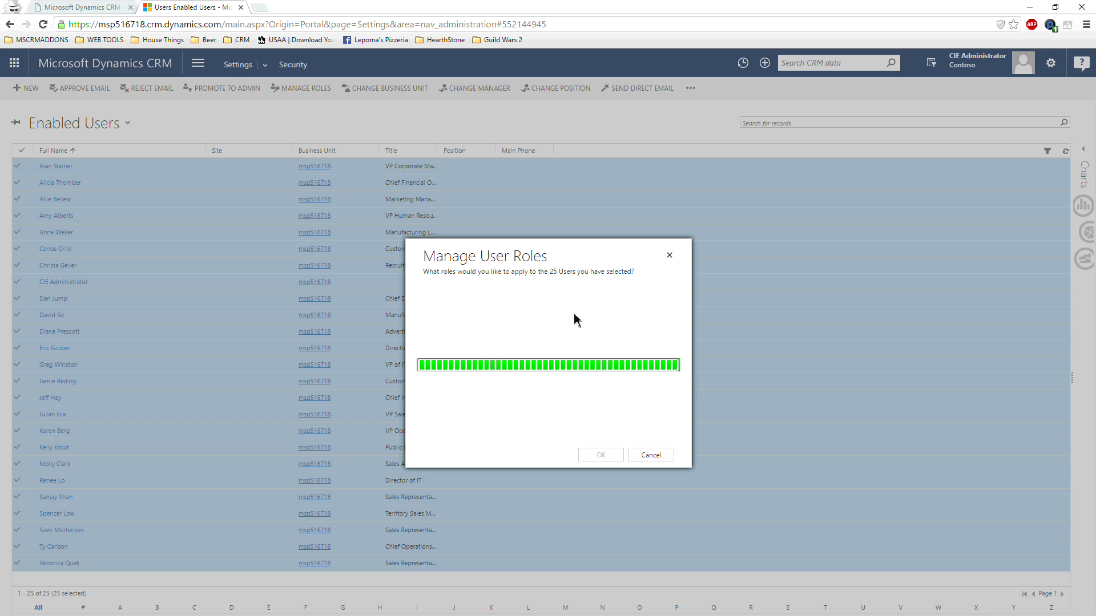
Dismiss the role assignment alert and reopen the ActivityTools configuration page
{"action": "left_click", "coordinate": [638, 105]}
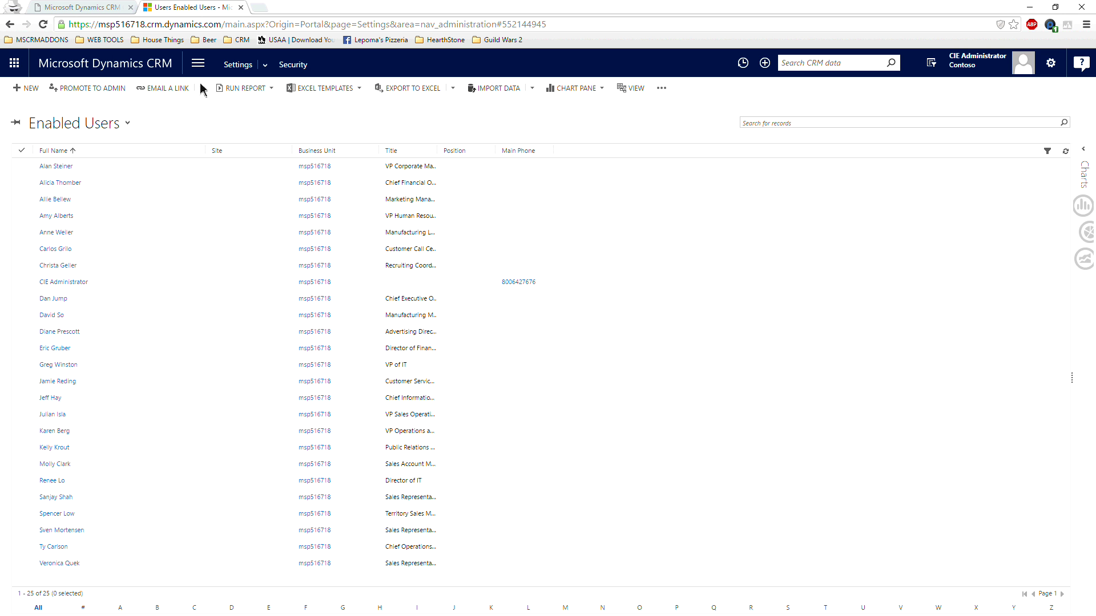
{"action": "left_click", "coordinate": [198, 64]}
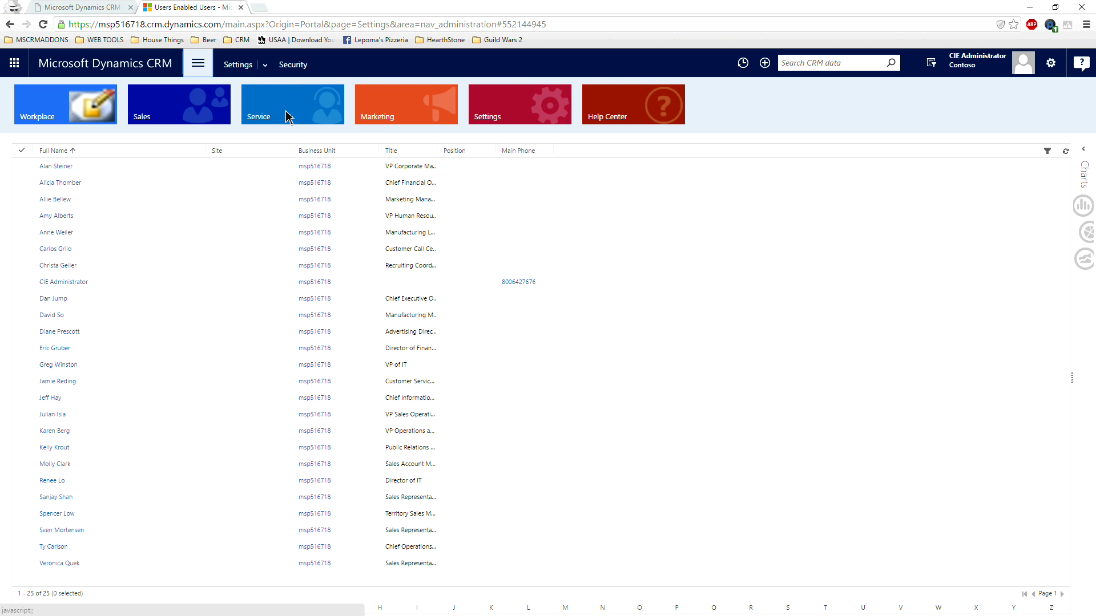
{"action": "left_click", "coordinate": [517, 118]}
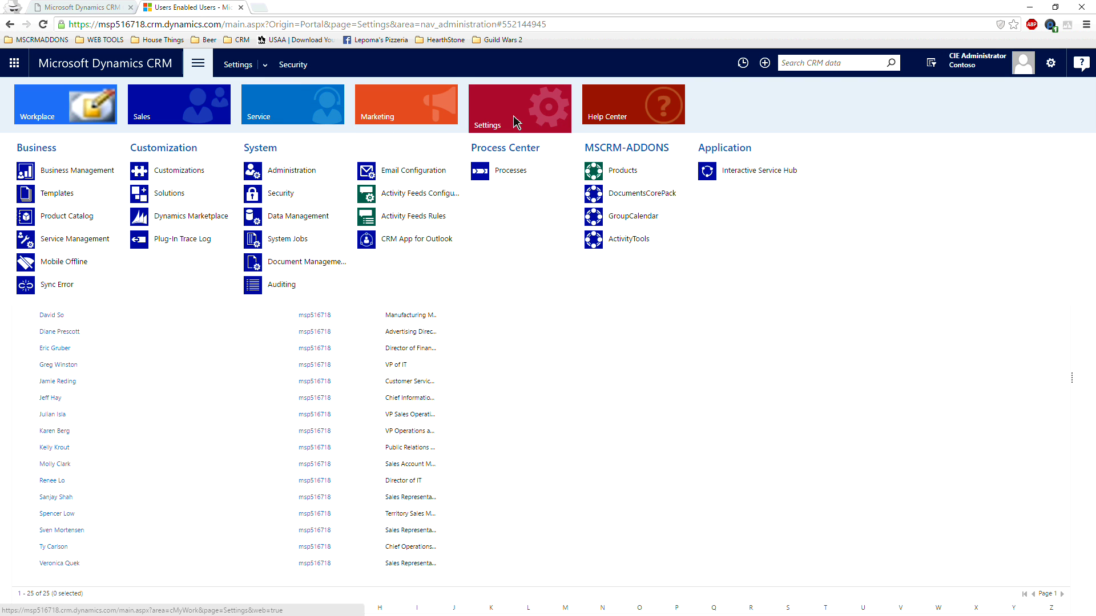
{"action": "left_click", "coordinate": [639, 242]}
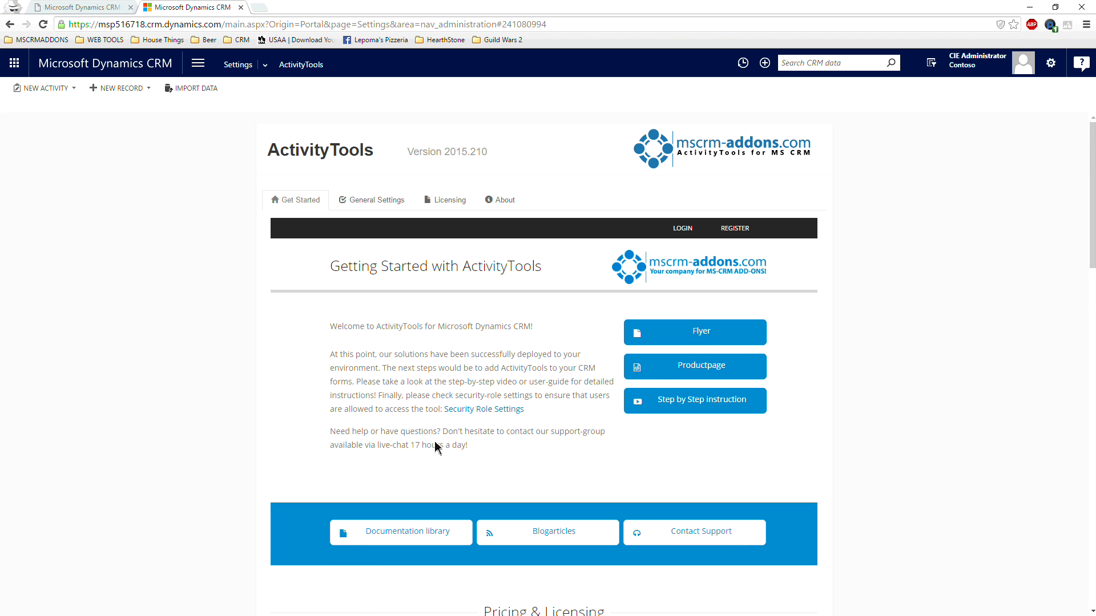
{"action": "scroll", "coordinate": [444, 441], "scroll_direction": "down", "scroll_amount": 3}
{"action": "scroll", "coordinate": [443, 441], "scroll_direction": "up", "scroll_amount": 2}
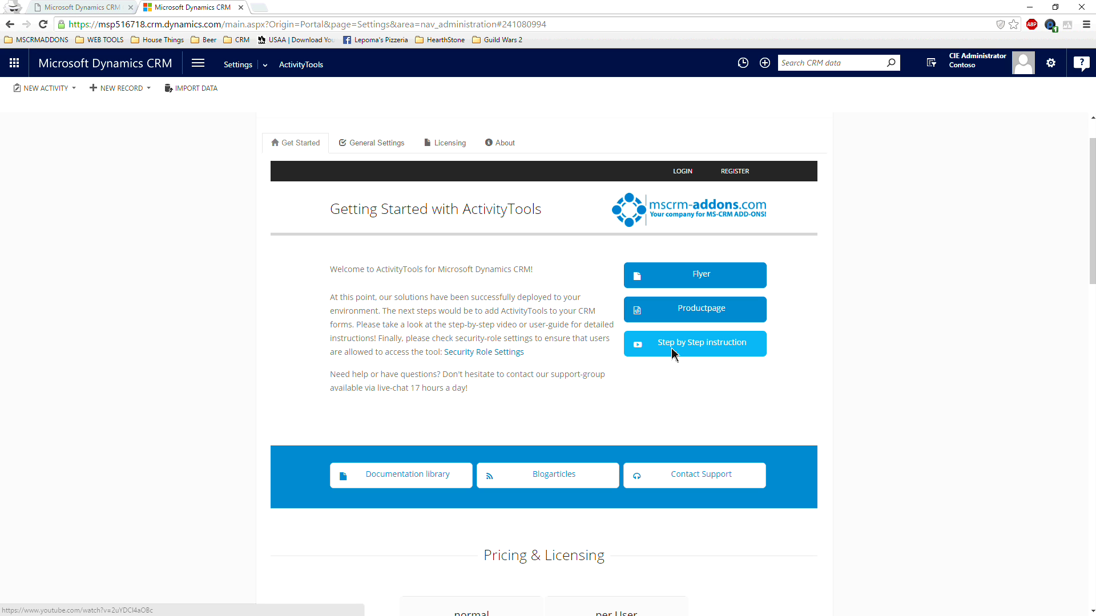
Open the A. Datum record from the Sales > Accounts Active Accounts list
{"action": "left_click", "coordinate": [196, 67]}
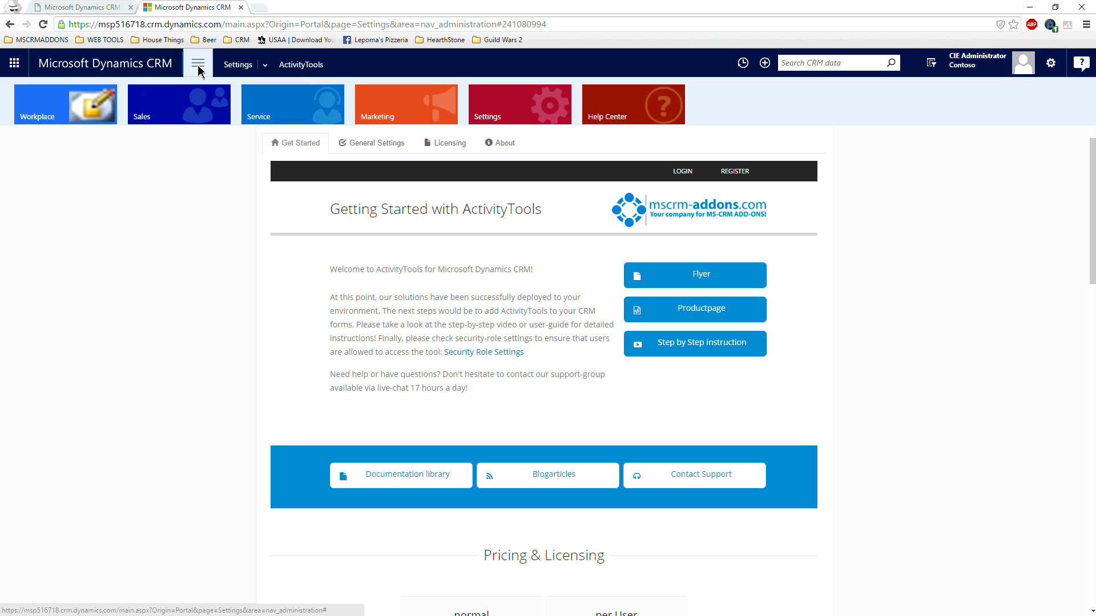
{"action": "left_click", "coordinate": [194, 109]}
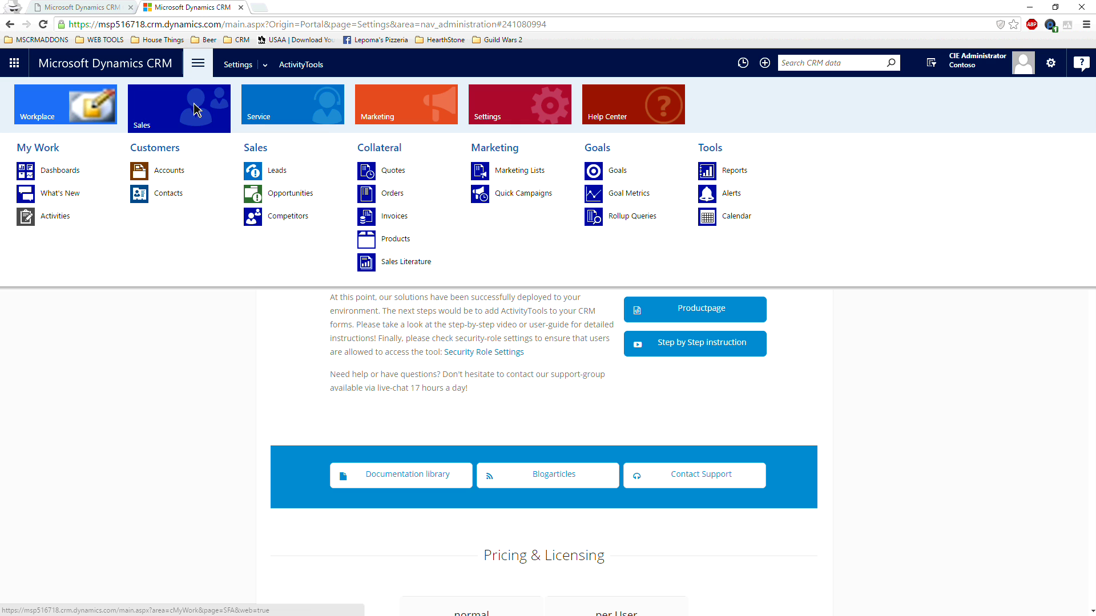
{"action": "left_click", "coordinate": [169, 171]}
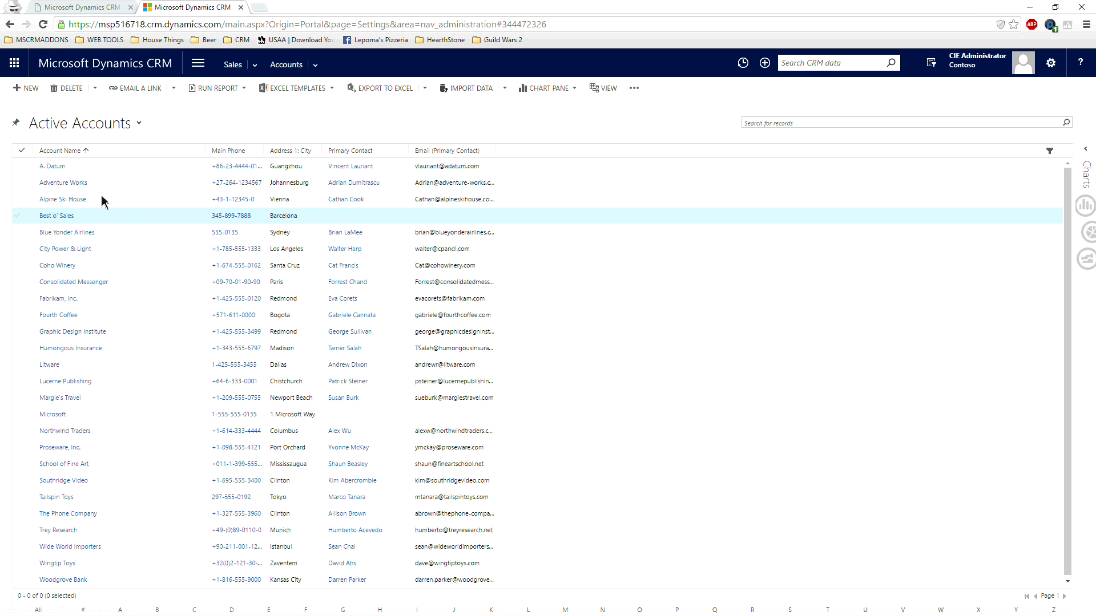
{"action": "left_click", "coordinate": [51, 166]}
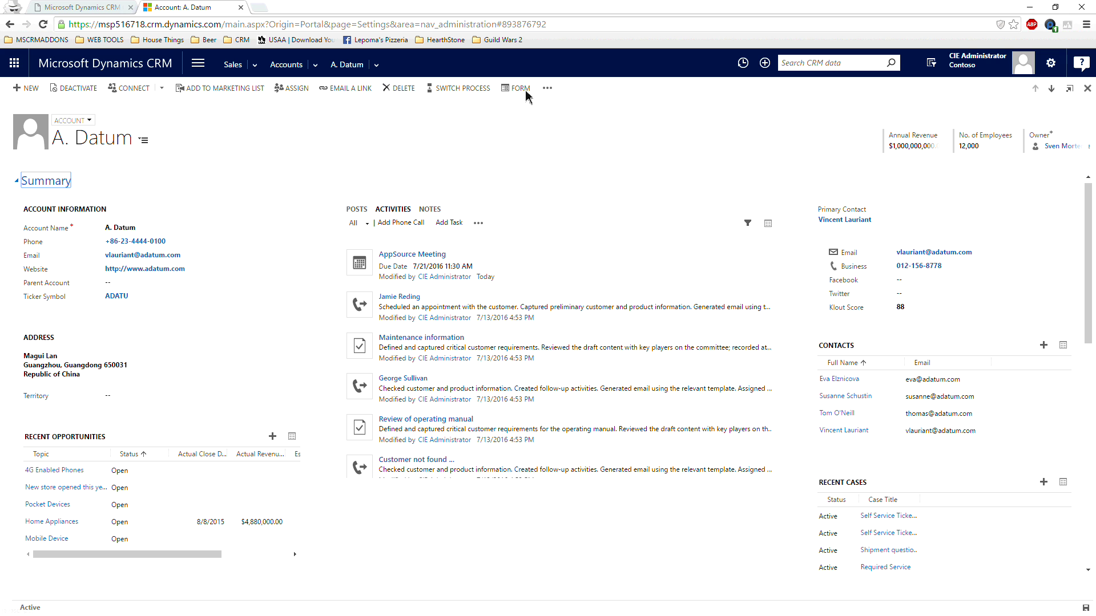
Open the Account form in the form editor with the window maximized
{"action": "left_click", "coordinate": [525, 93]}
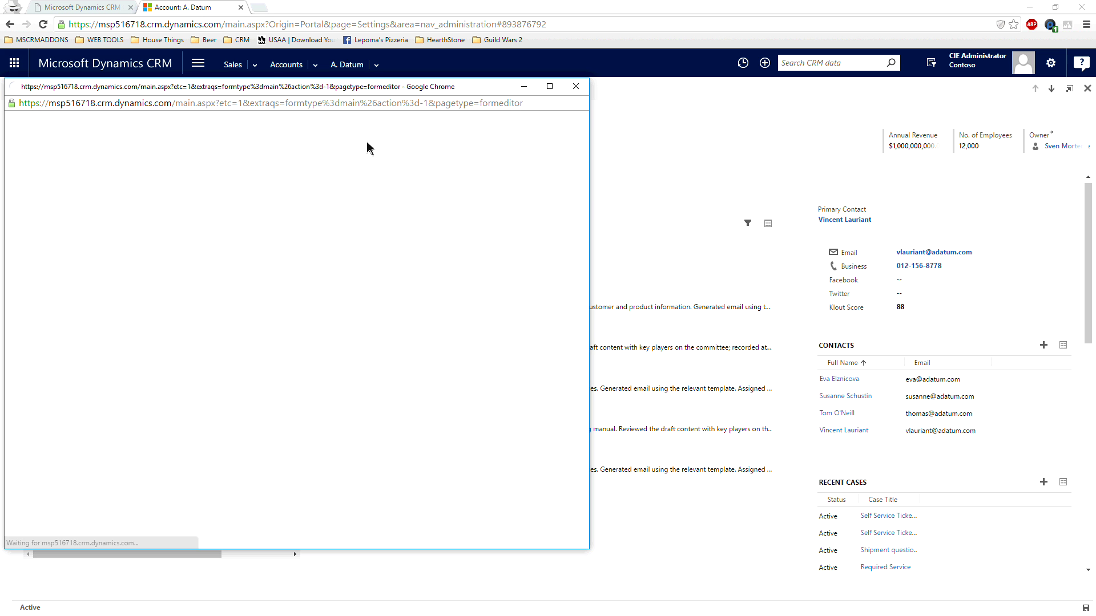
{"action": "left_click_drag", "start_coordinate": [365, 91], "coordinate": [528, 63]}
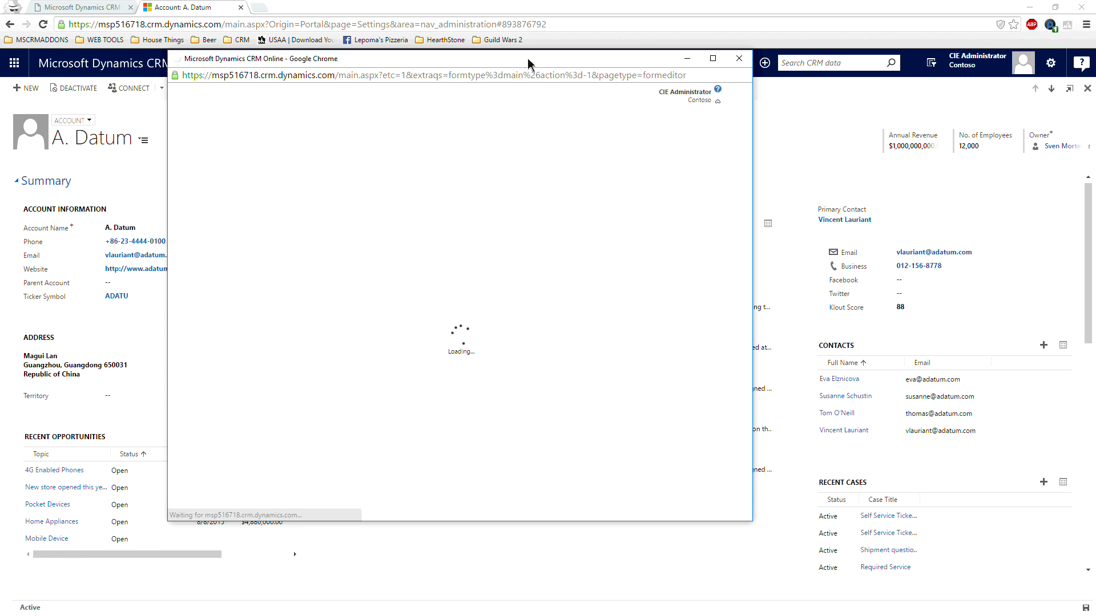
{"action": "double_click", "coordinate": [556, 65]}
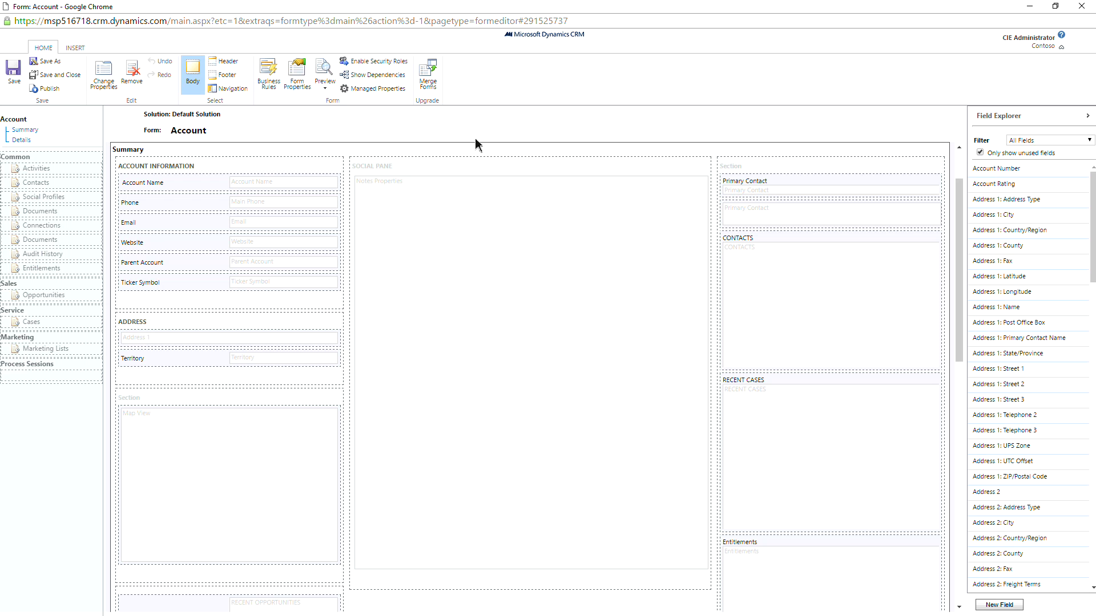
Remove the Notes control from the Social Pane
{"action": "left_click", "coordinate": [542, 202]}
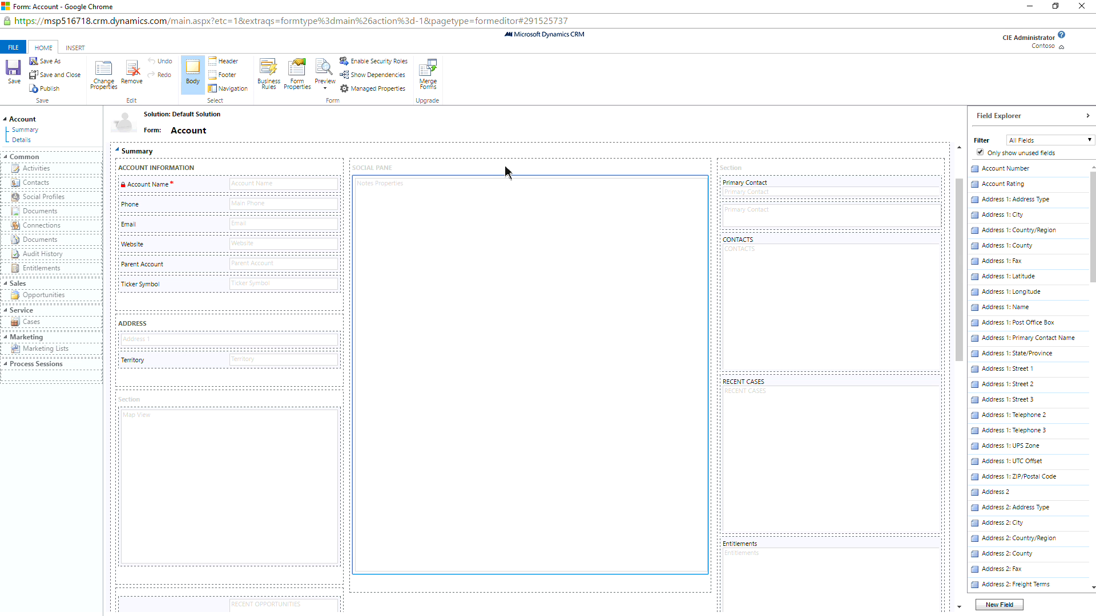
{"action": "left_click", "coordinate": [516, 228]}
{"action": "scroll", "coordinate": [536, 294], "scroll_direction": "down", "scroll_amount": 8}
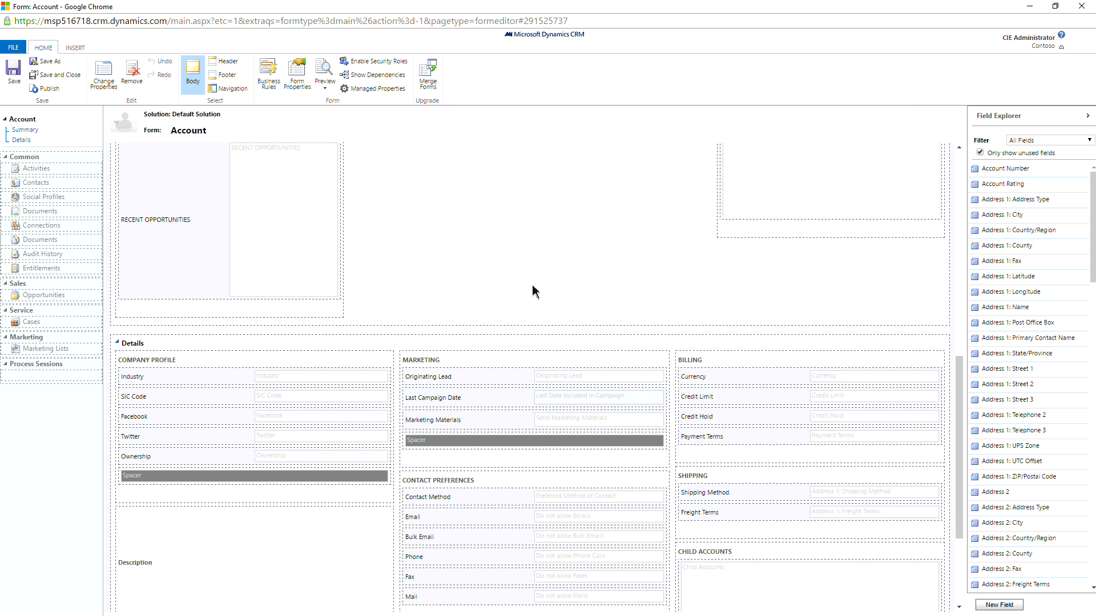
{"action": "scroll", "coordinate": [535, 291], "scroll_direction": "down", "scroll_amount": 3}
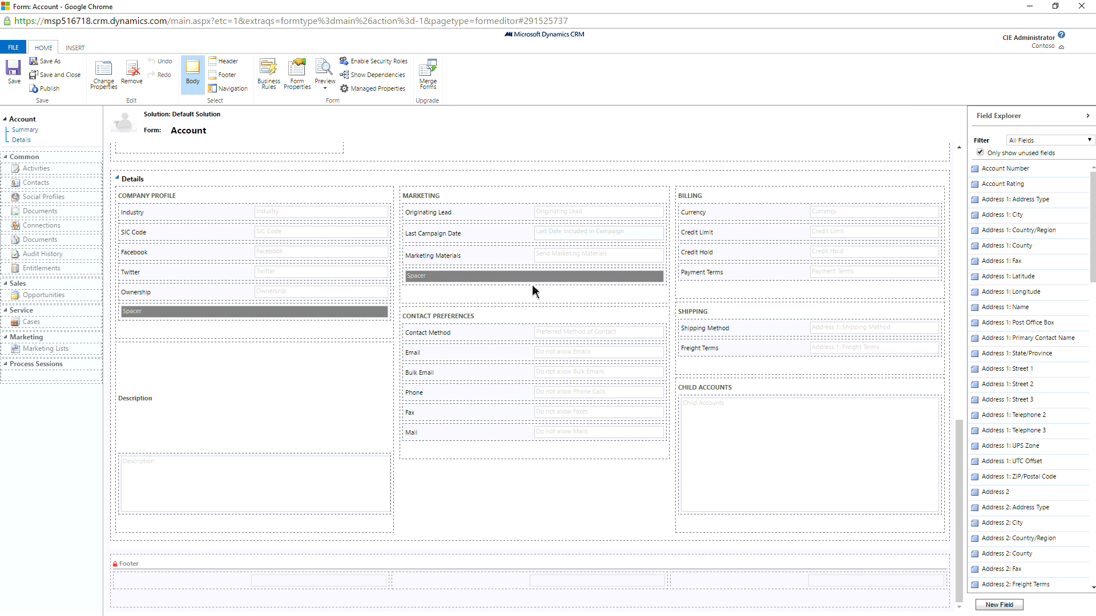
{"action": "scroll", "coordinate": [429, 482], "scroll_direction": "up", "scroll_amount": 6}
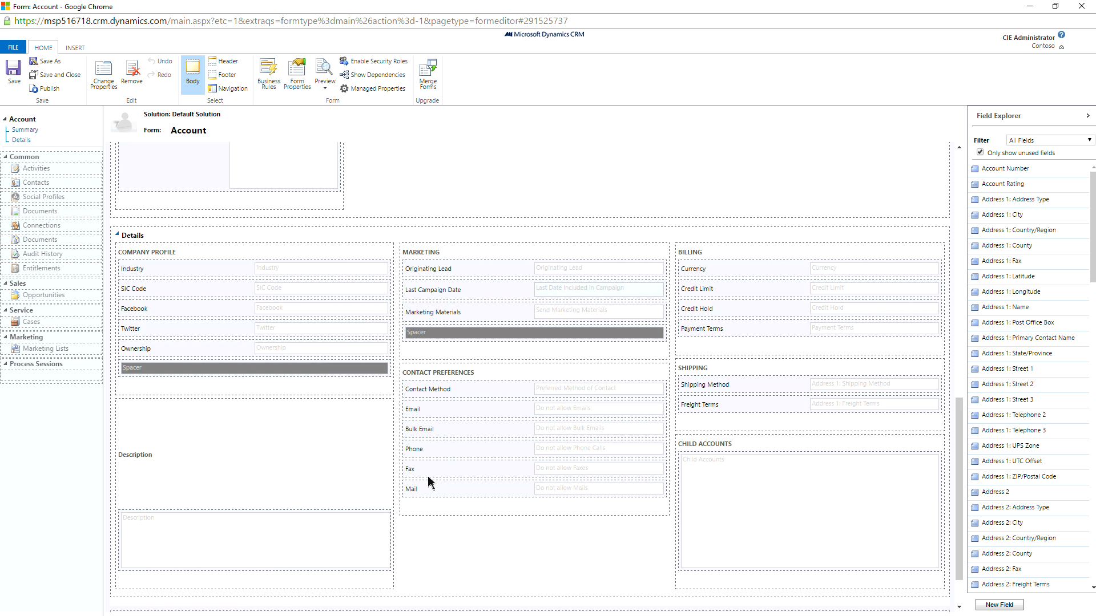
{"action": "scroll", "coordinate": [446, 315], "scroll_direction": "up", "scroll_amount": 6}
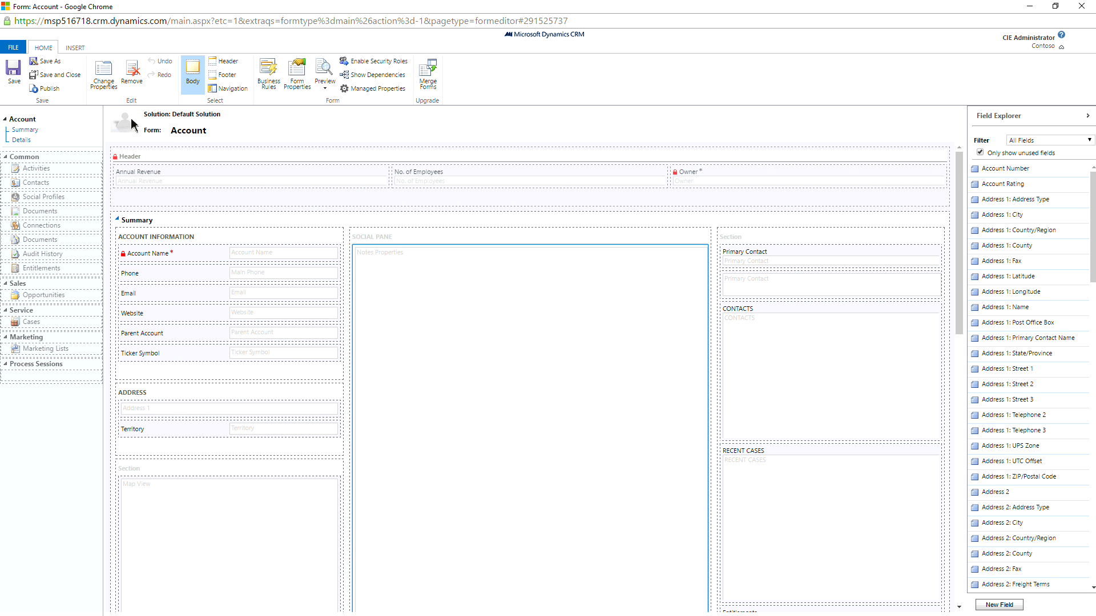
{"action": "left_click", "coordinate": [135, 75]}
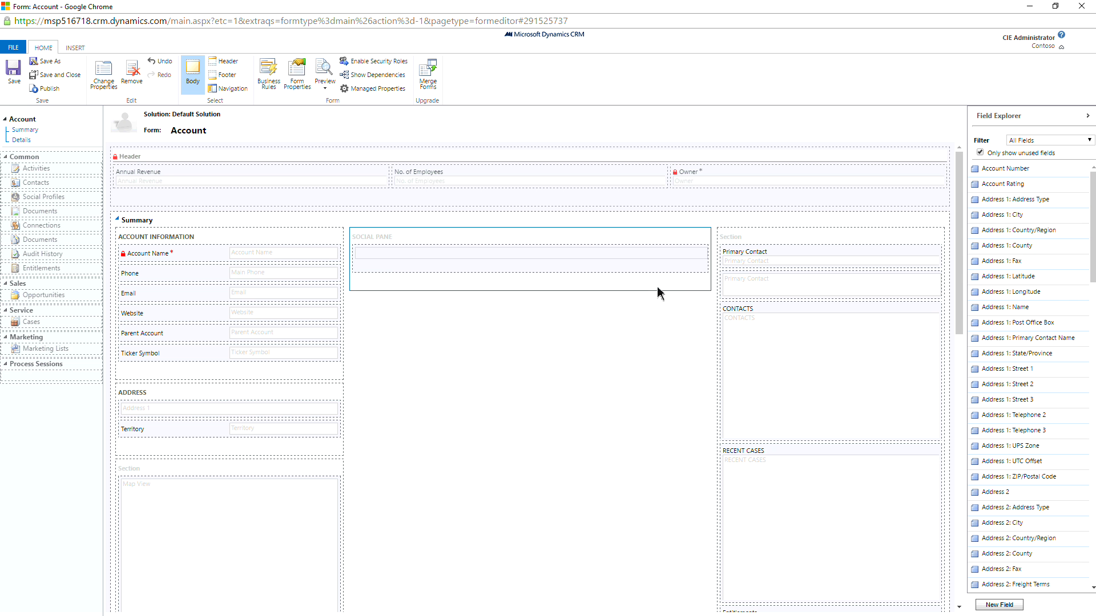
Move the Primary Contact field into Account Information, below Website
{"action": "left_click", "coordinate": [758, 234]}
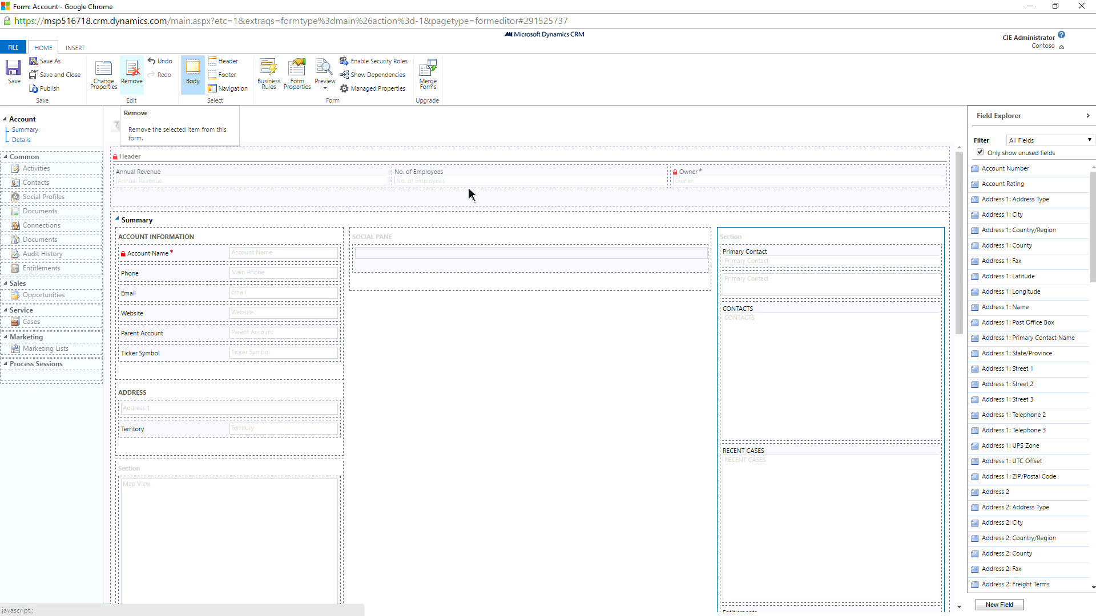
{"action": "left_click_drag", "start_coordinate": [797, 255], "coordinate": [220, 445]}
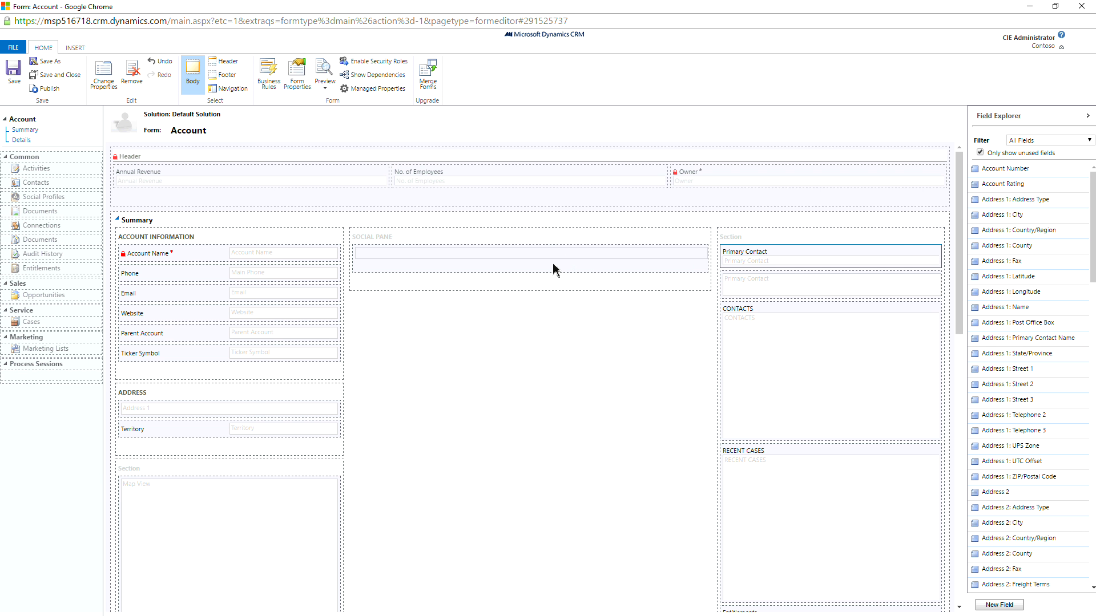
{"action": "left_click", "coordinate": [523, 267]}
{"action": "left_click_drag", "start_coordinate": [783, 255], "coordinate": [178, 342]}
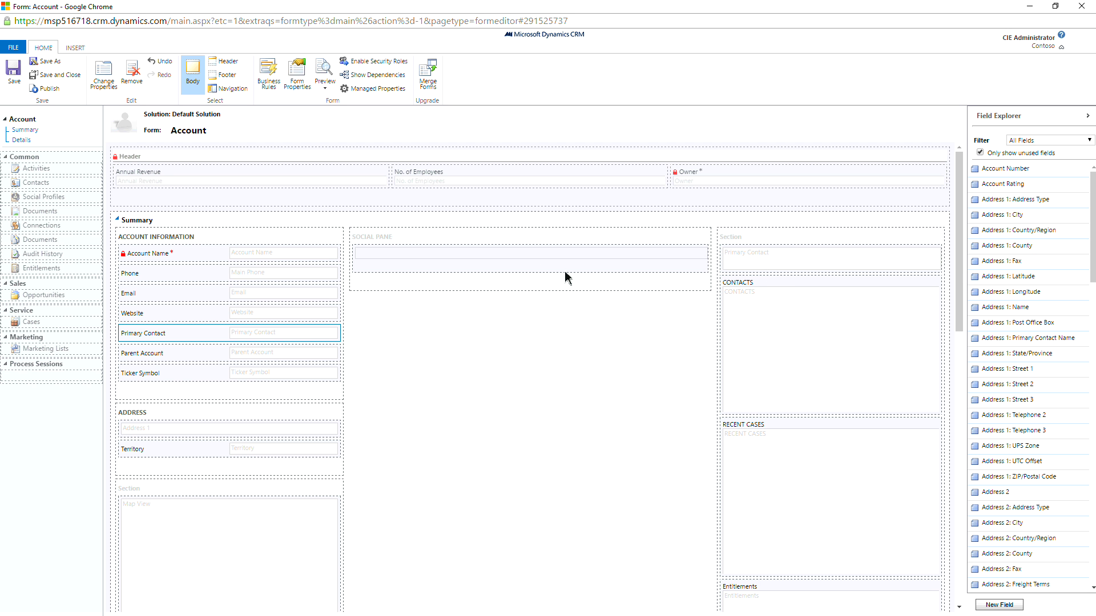
{"action": "left_click", "coordinate": [522, 256]}
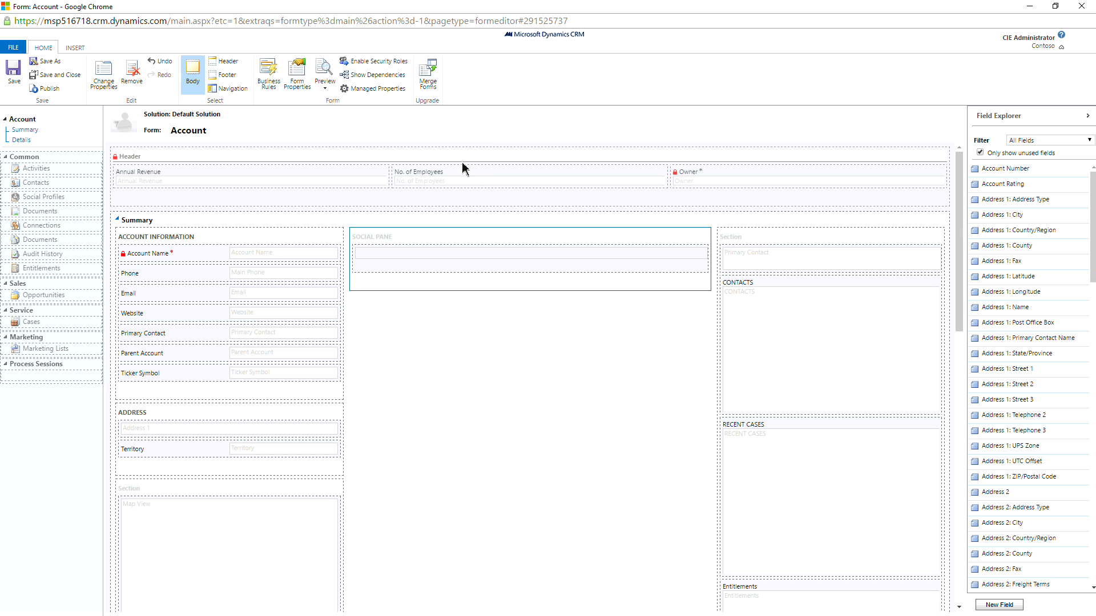
Insert a web resource into the Social Pane and search for ptm_activitytool* resources
{"action": "left_click", "coordinate": [79, 47]}
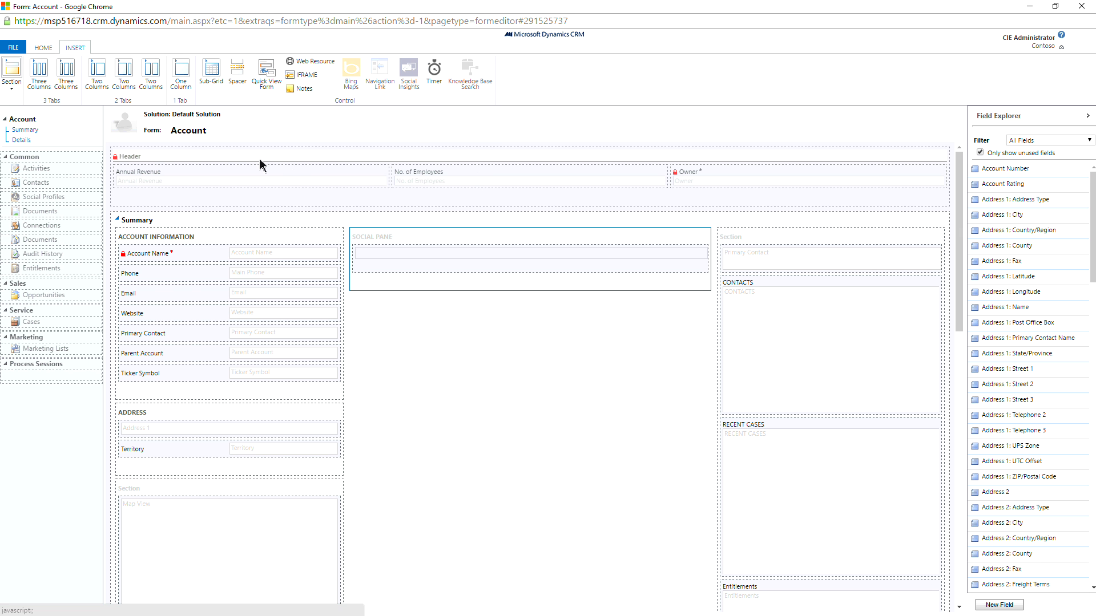
{"action": "left_click", "coordinate": [310, 64]}
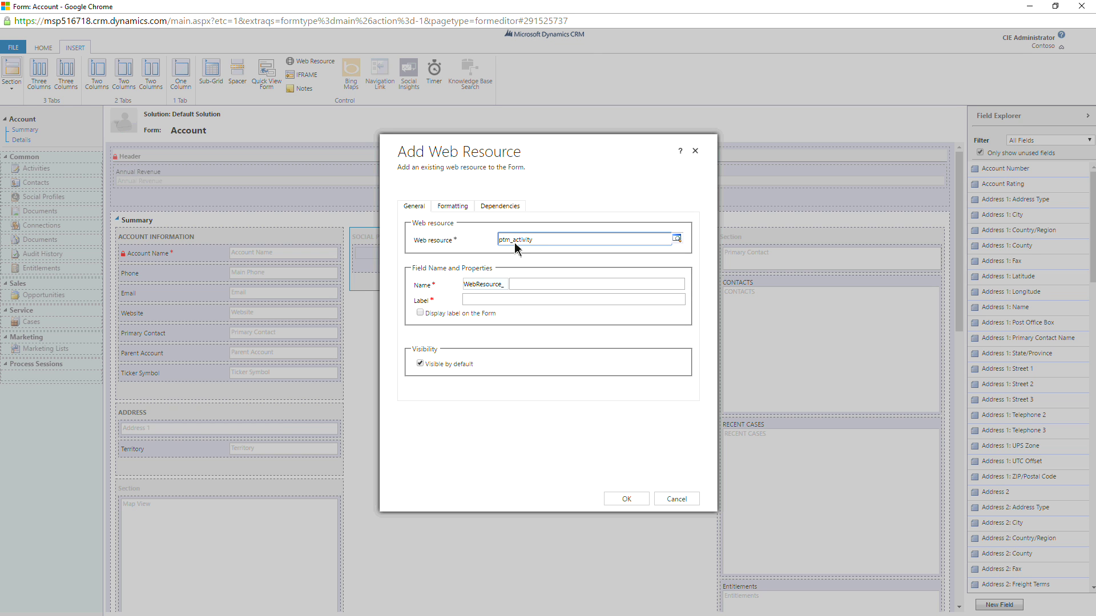
{"action": "type", "text": "tool*"}
{"action": "key", "text": "Return"}
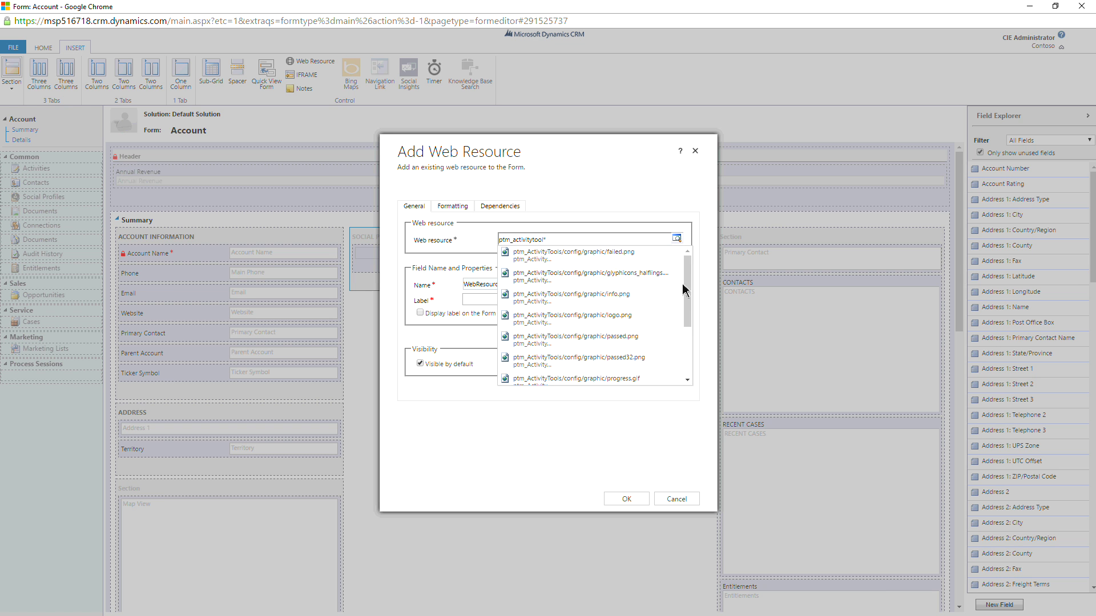
Pick ptm_ActivityTools/MainPage.html from the full lookup list and add it
{"action": "left_click_drag", "start_coordinate": [689, 283], "coordinate": [687, 315]}
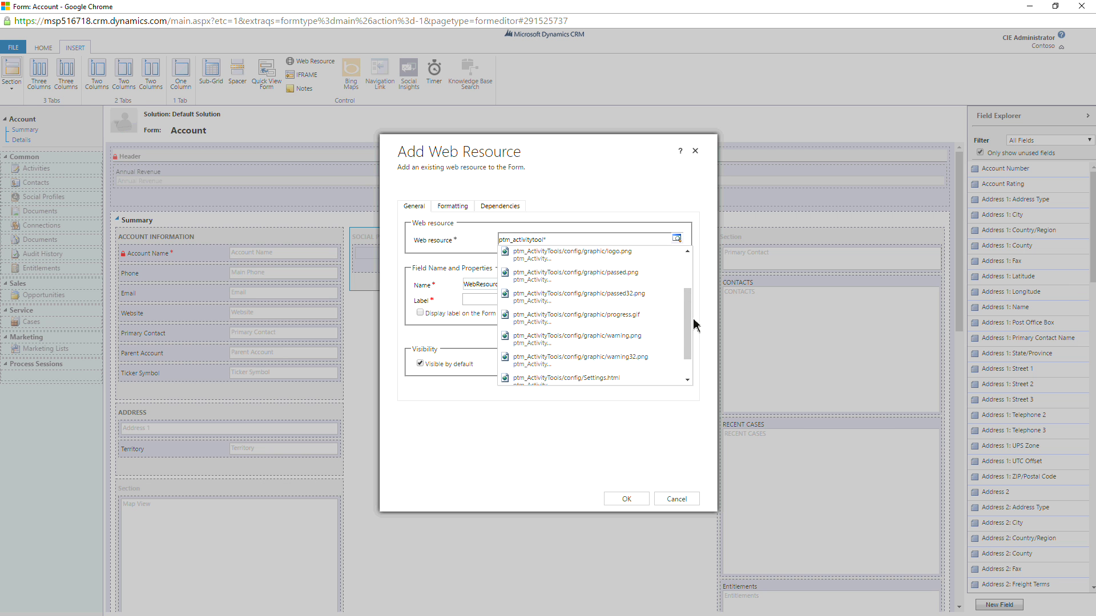
{"action": "scroll", "coordinate": [693, 353], "scroll_direction": "down", "scroll_amount": 1}
{"action": "left_click", "coordinate": [569, 374]}
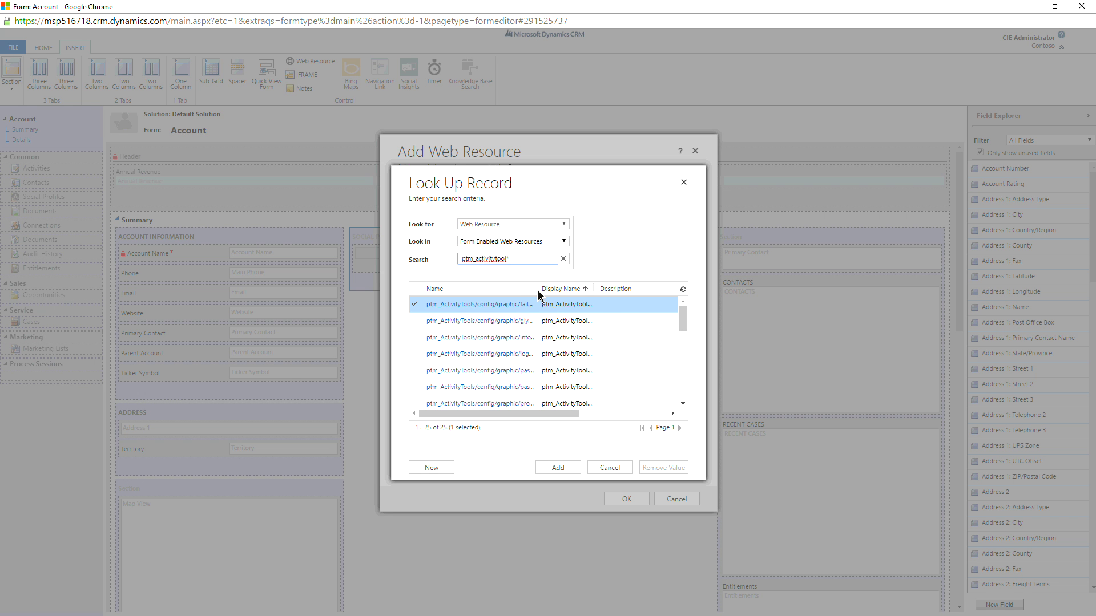
{"action": "left_click_drag", "start_coordinate": [537, 295], "coordinate": [579, 295]}
{"action": "scroll", "coordinate": [688, 328], "scroll_direction": "down", "scroll_amount": 1}
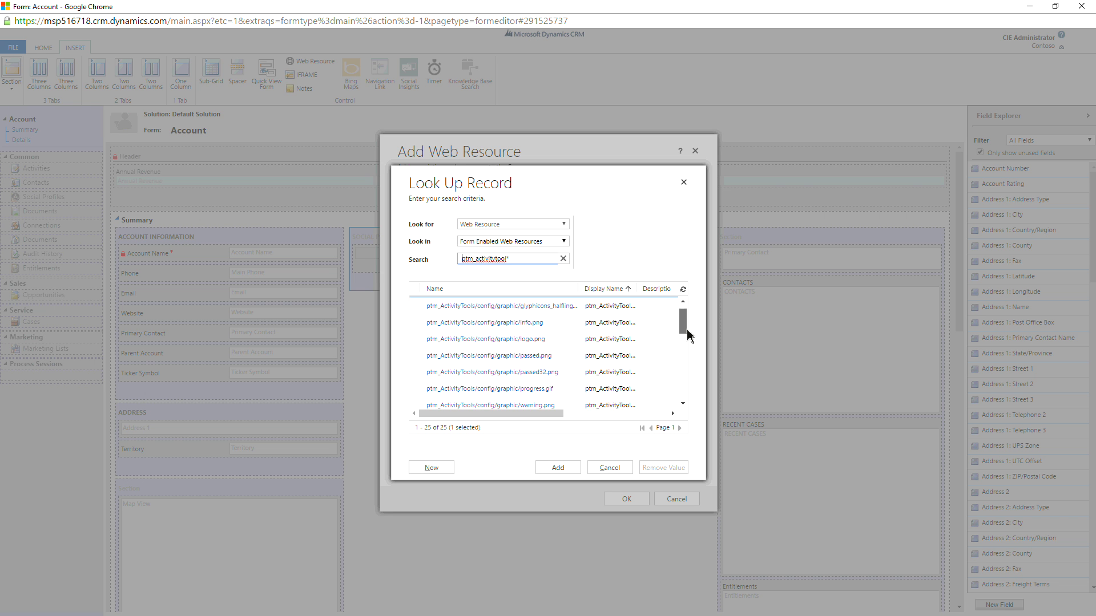
{"action": "scroll", "coordinate": [688, 334], "scroll_direction": "down", "scroll_amount": 3}
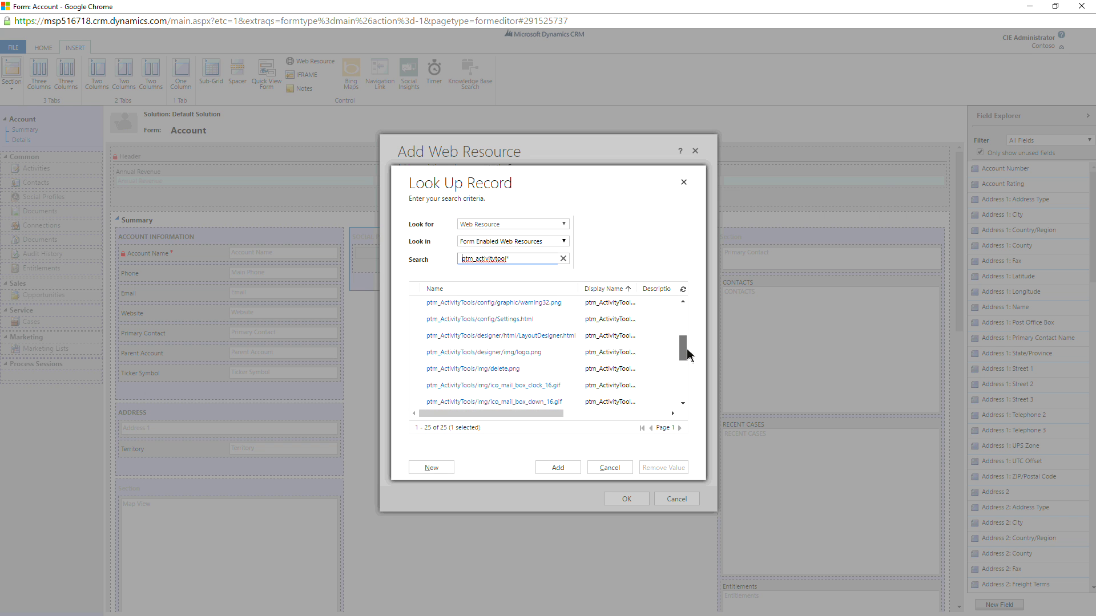
{"action": "left_click_drag", "start_coordinate": [687, 350], "coordinate": [688, 389]}
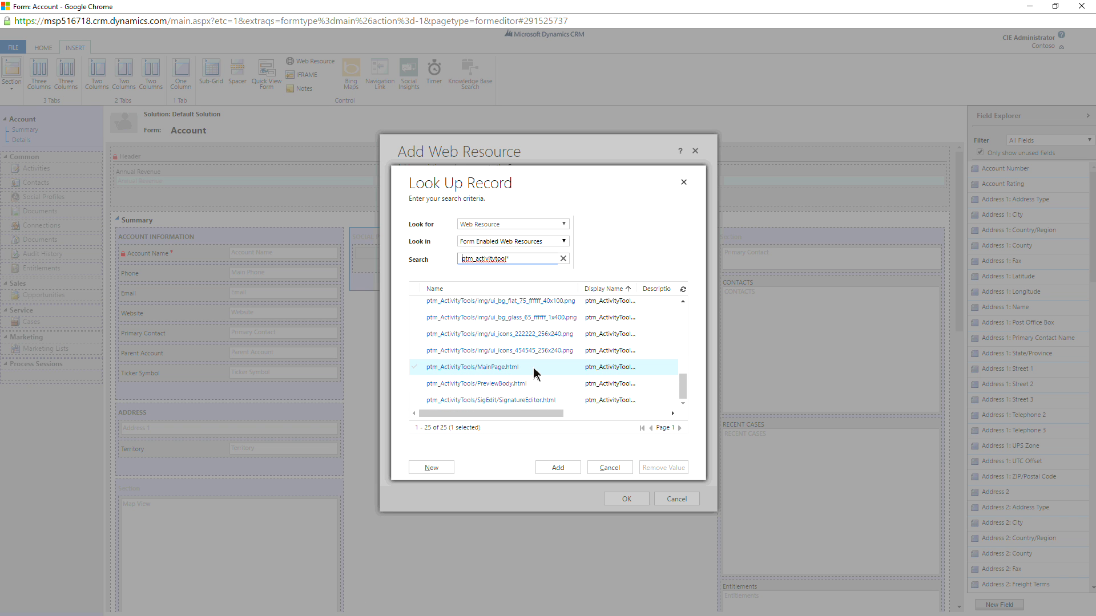
{"action": "left_click", "coordinate": [531, 371]}
{"action": "left_click", "coordinate": [557, 468]}
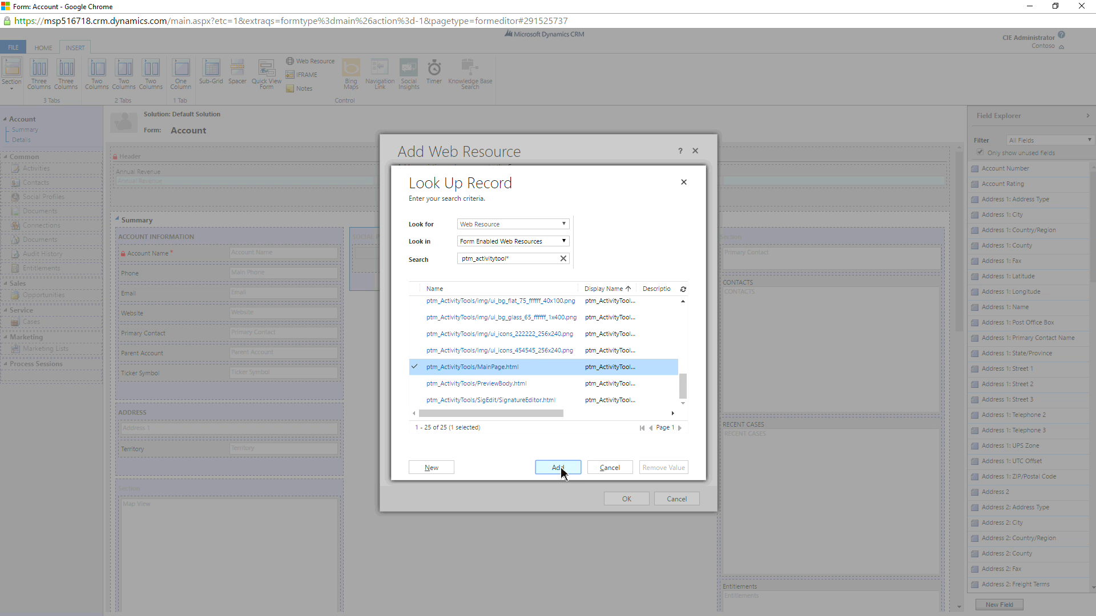
Name and label the web resource 'activitytools', set Number of Rows to 25, and confirm
{"action": "left_click", "coordinate": [532, 285]}
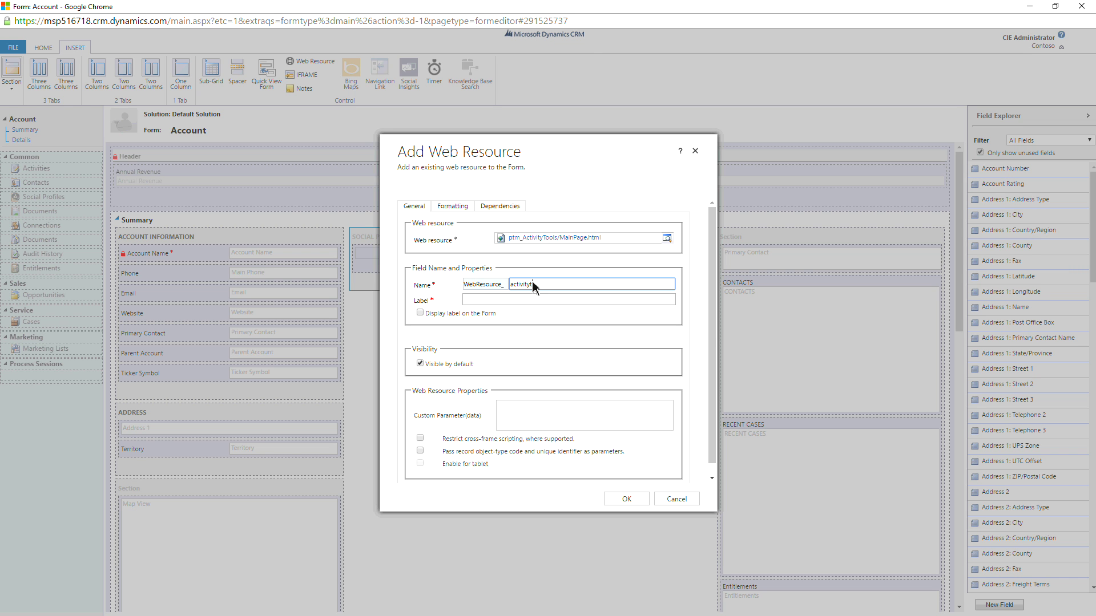
{"action": "type", "text": "activitytools"}
{"action": "key", "text": "Tab"}
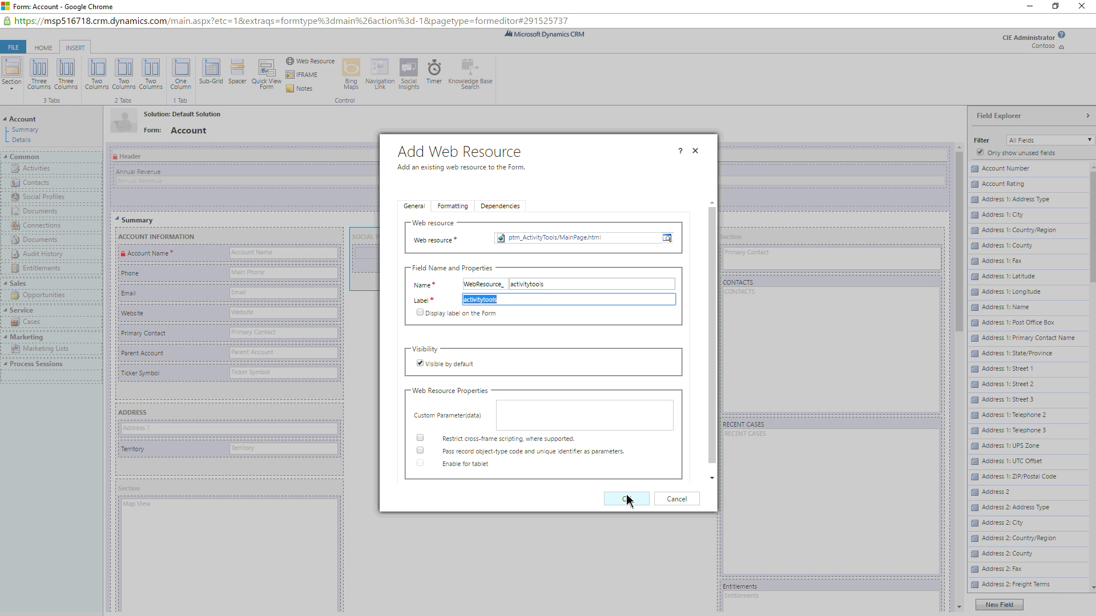
{"action": "left_click", "coordinate": [461, 207]}
{"action": "left_click_drag", "start_coordinate": [504, 419], "coordinate": [432, 415]}
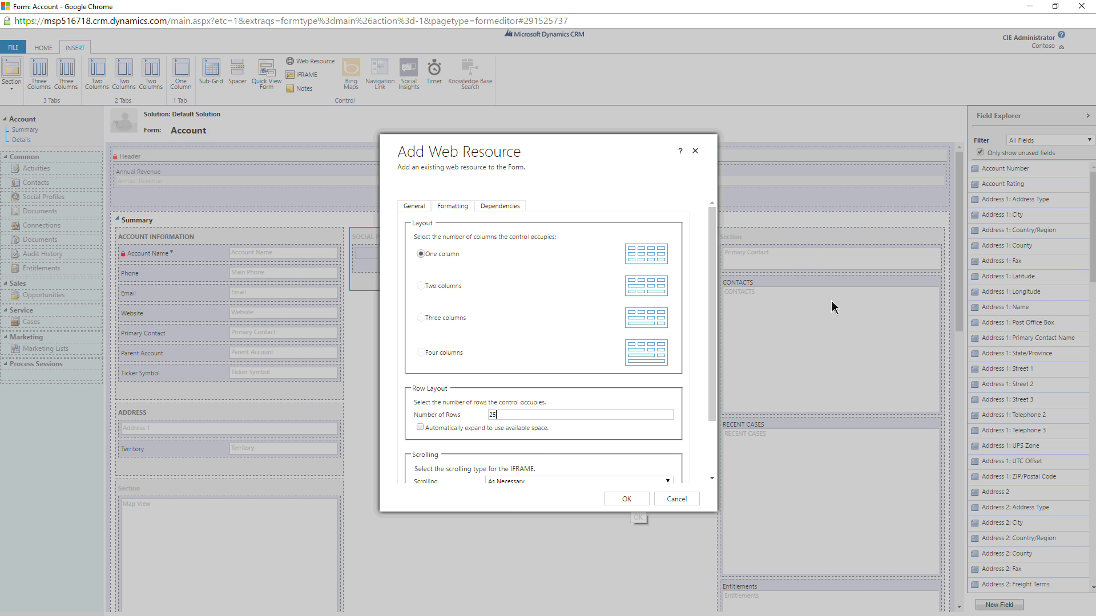
{"action": "left_click", "coordinate": [626, 500]}
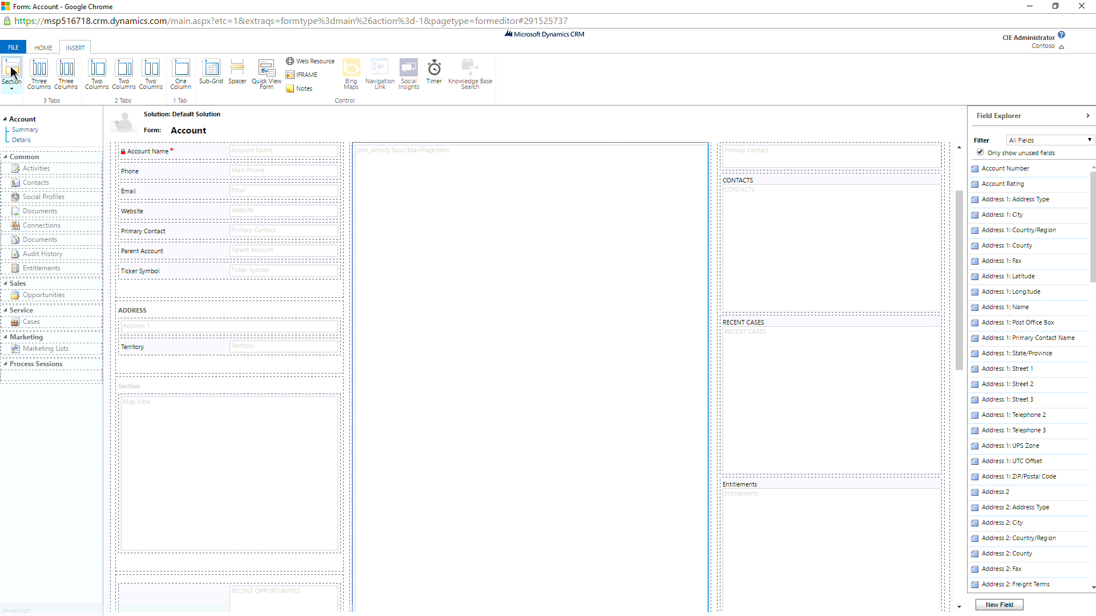
{"action": "left_click", "coordinate": [44, 48]}
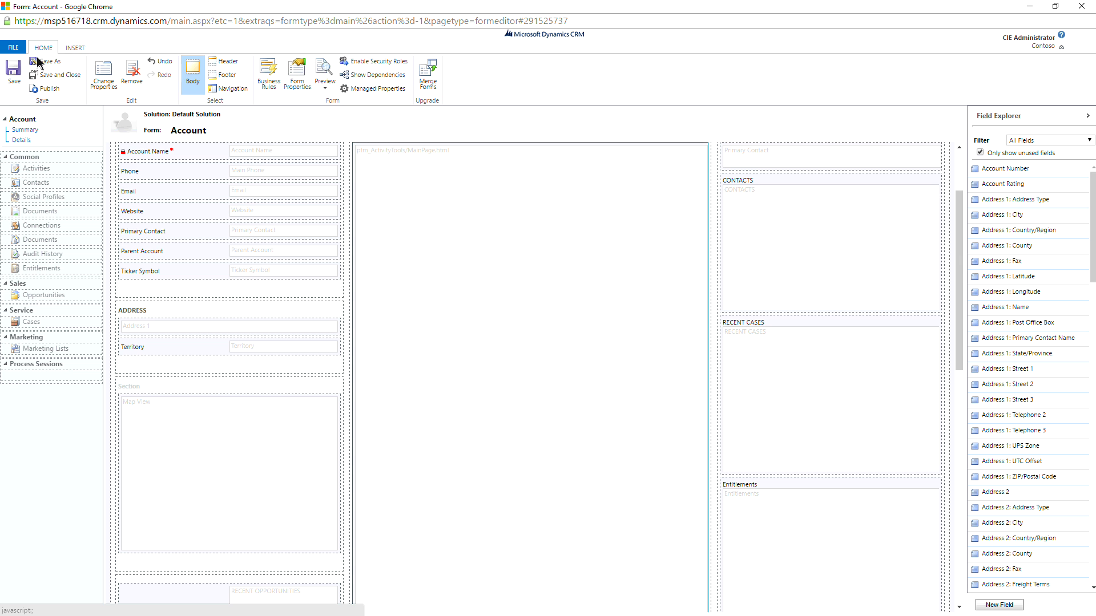
Save and publish the Account form changes, then close the form editor
{"action": "left_click", "coordinate": [18, 80]}
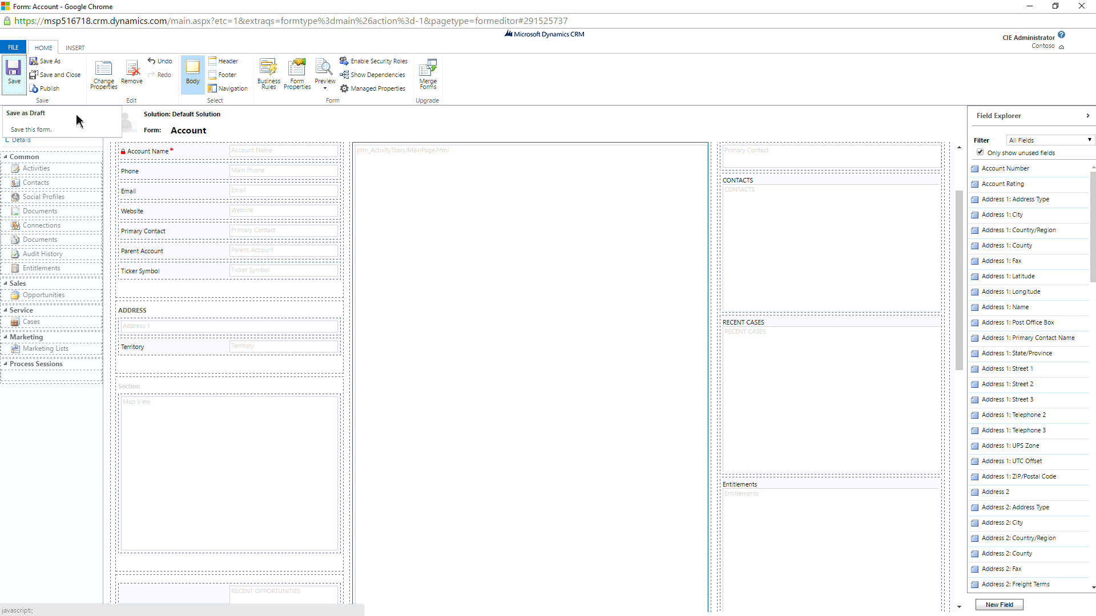
{"action": "left_click", "coordinate": [49, 89]}
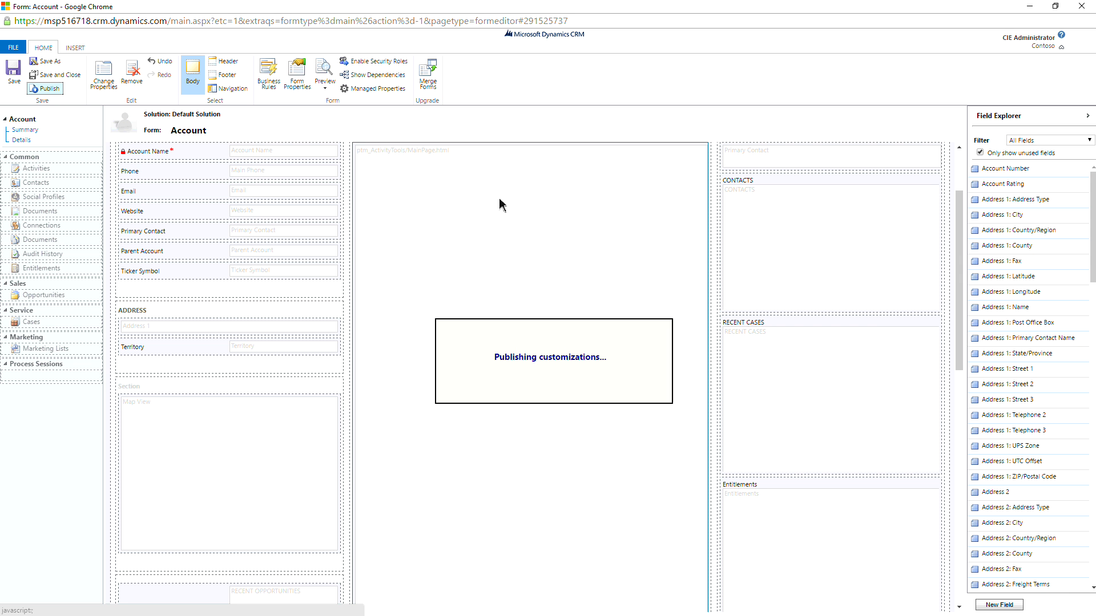
{"action": "left_click", "coordinate": [1083, 7]}
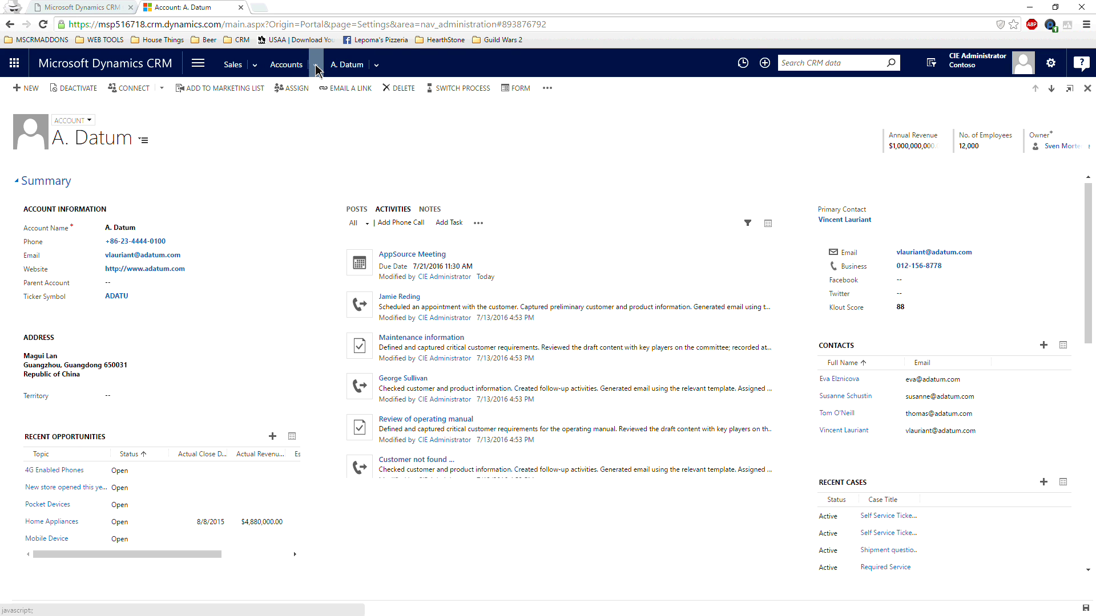
Reload the A. Datum page and preview six calls and activities in the ActivityTools list
{"action": "left_click", "coordinate": [42, 25]}
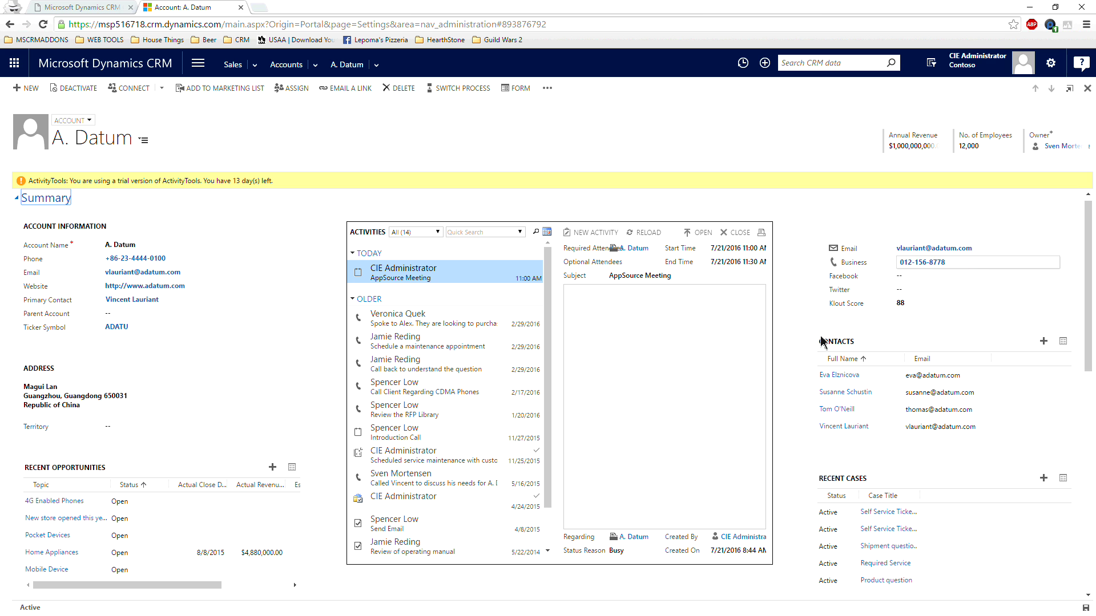
{"action": "left_click", "coordinate": [448, 317]}
{"action": "left_click", "coordinate": [442, 342]}
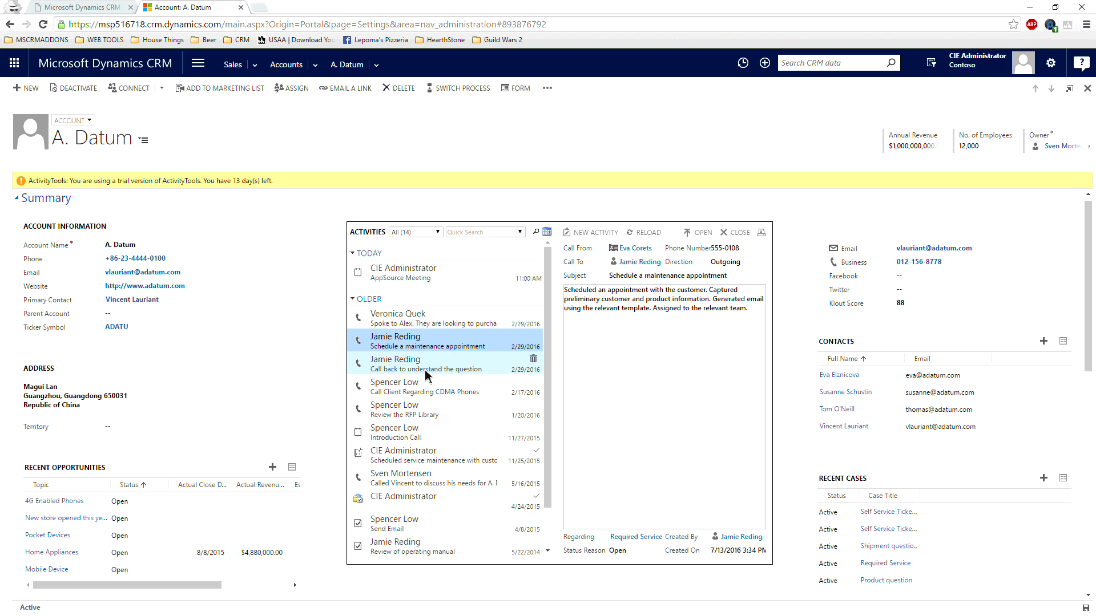
{"action": "left_click", "coordinate": [428, 364]}
{"action": "left_click", "coordinate": [418, 411]}
{"action": "left_click", "coordinate": [416, 434]}
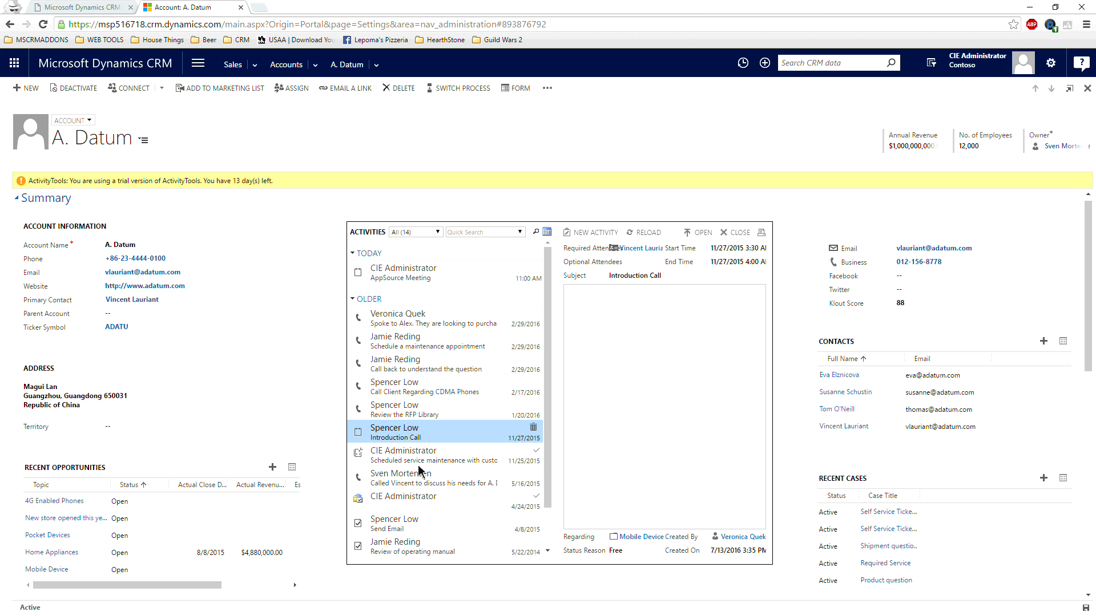
{"action": "left_click", "coordinate": [415, 481]}
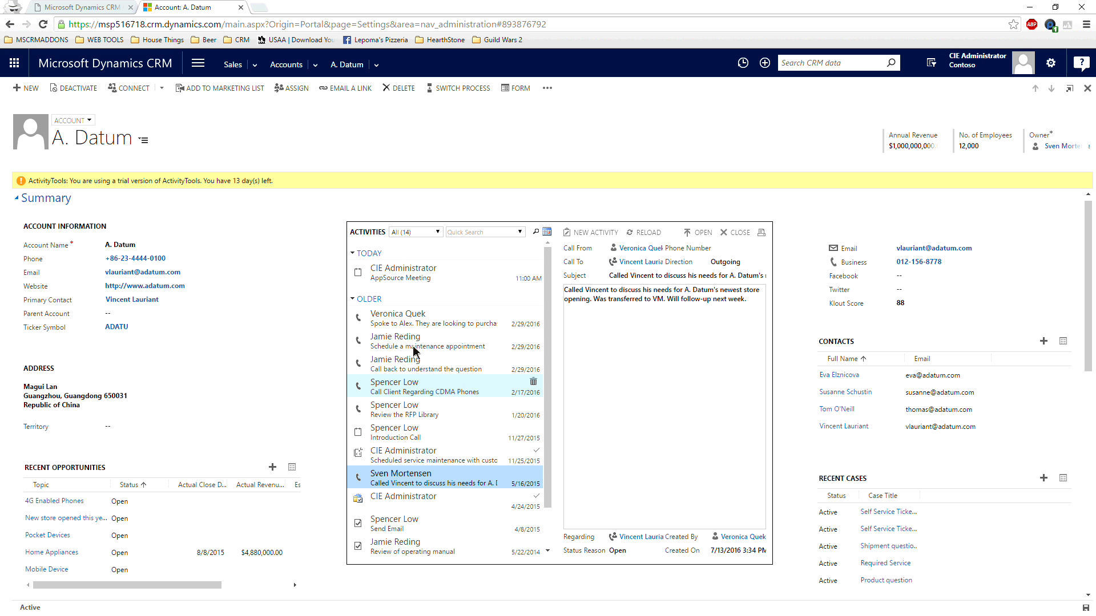
Open the GroupCalendar setup page from Settings and scroll to its Trial Request section
{"action": "left_click", "coordinate": [197, 64]}
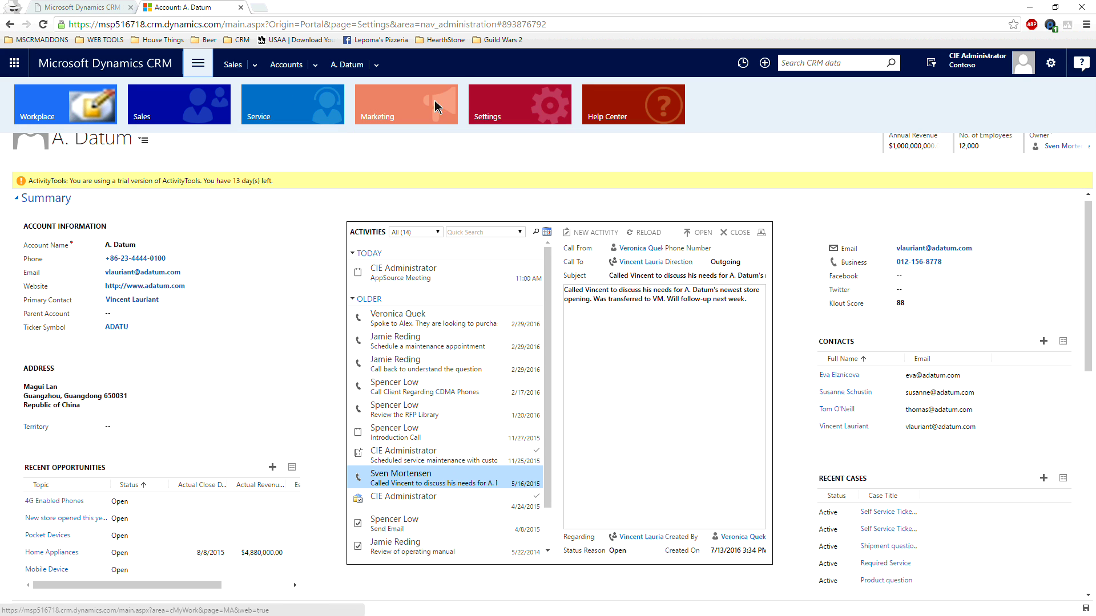
{"action": "left_click", "coordinate": [531, 114]}
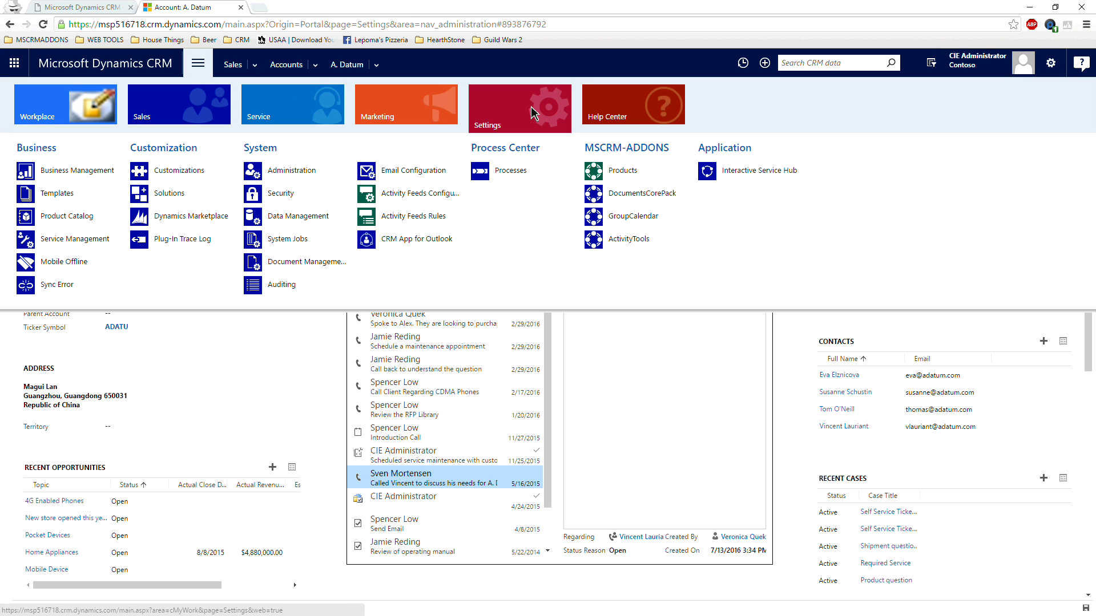
{"action": "left_click", "coordinate": [630, 217]}
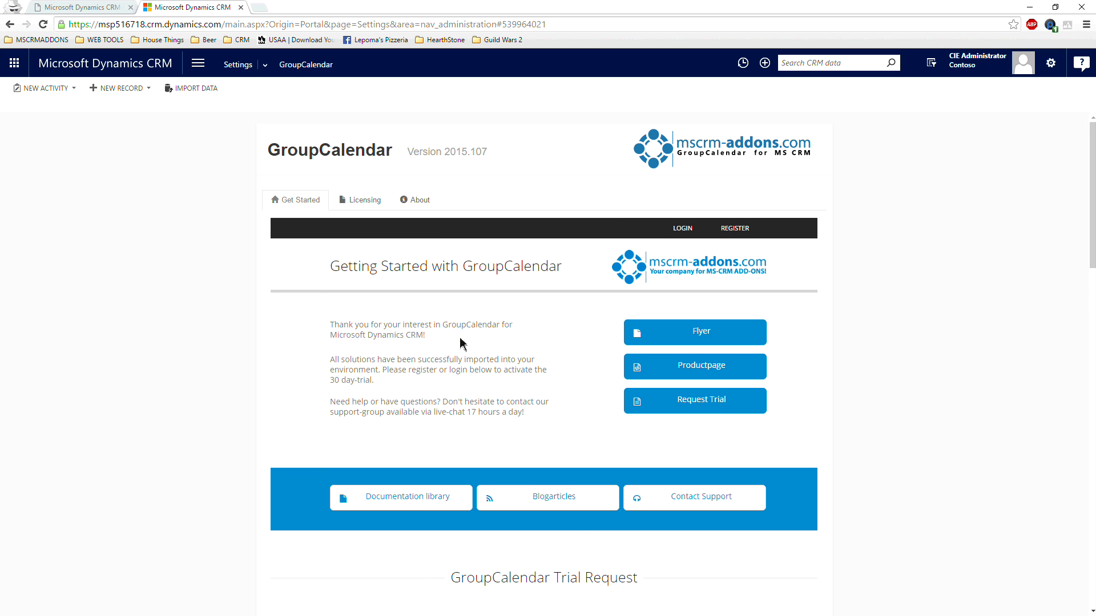
{"action": "scroll", "coordinate": [461, 341], "scroll_direction": "down", "scroll_amount": 3}
{"action": "scroll", "coordinate": [428, 440], "scroll_direction": "down", "scroll_amount": 1}
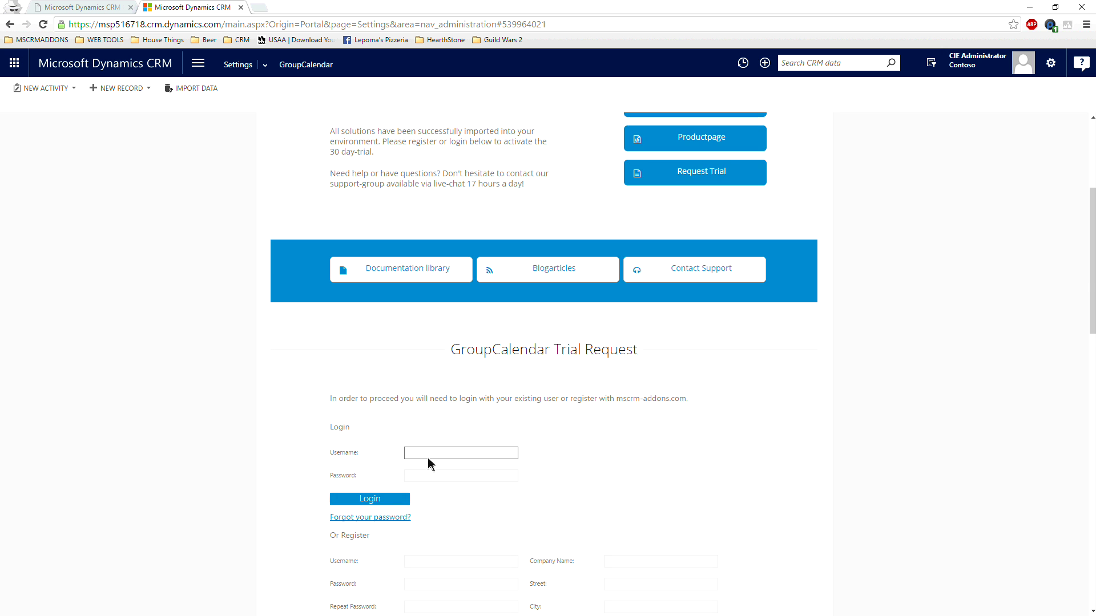
{"action": "scroll", "coordinate": [473, 407], "scroll_direction": "down", "scroll_amount": 1}
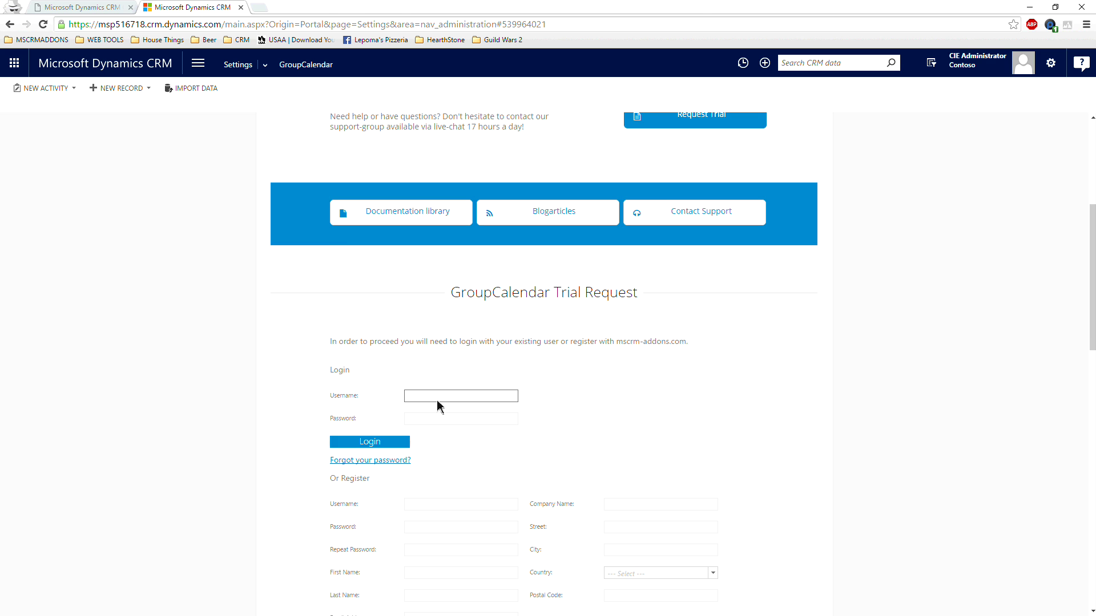
Log in to the trial request with the mscrm-addons account username and password
{"action": "left_click", "coordinate": [435, 397]}
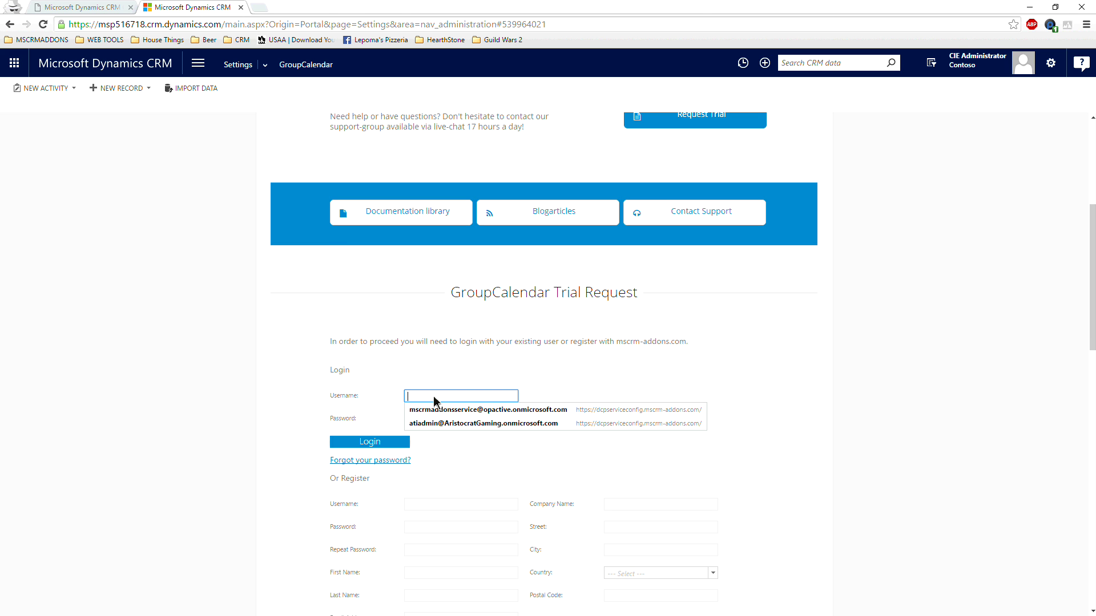
{"action": "type", "text": "mscrm"}
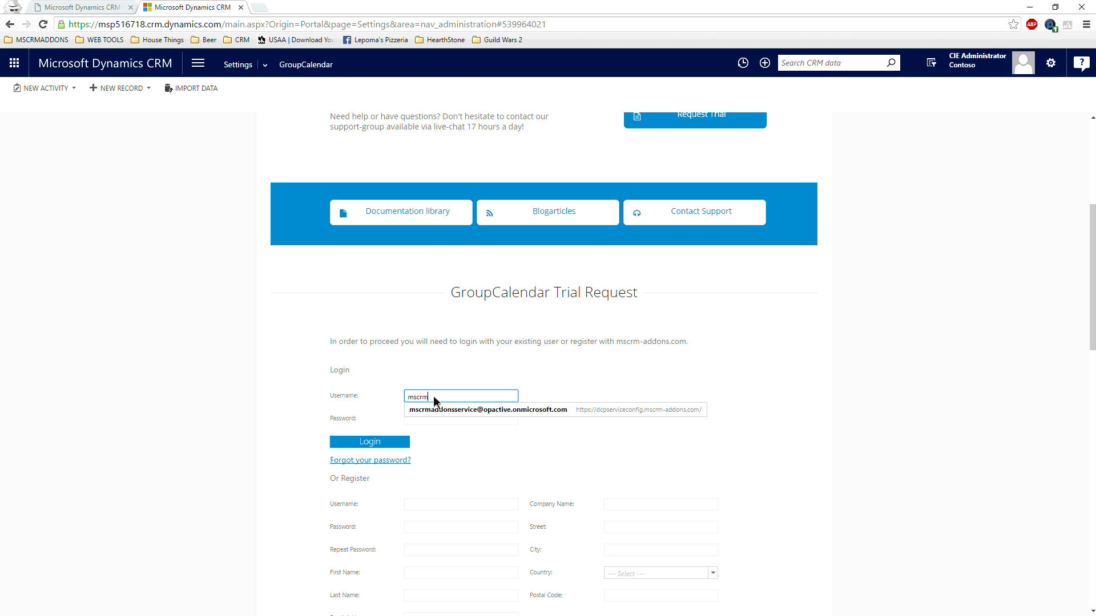
{"action": "type", "text": "addonsguest"}
{"action": "key", "text": "Tab"}
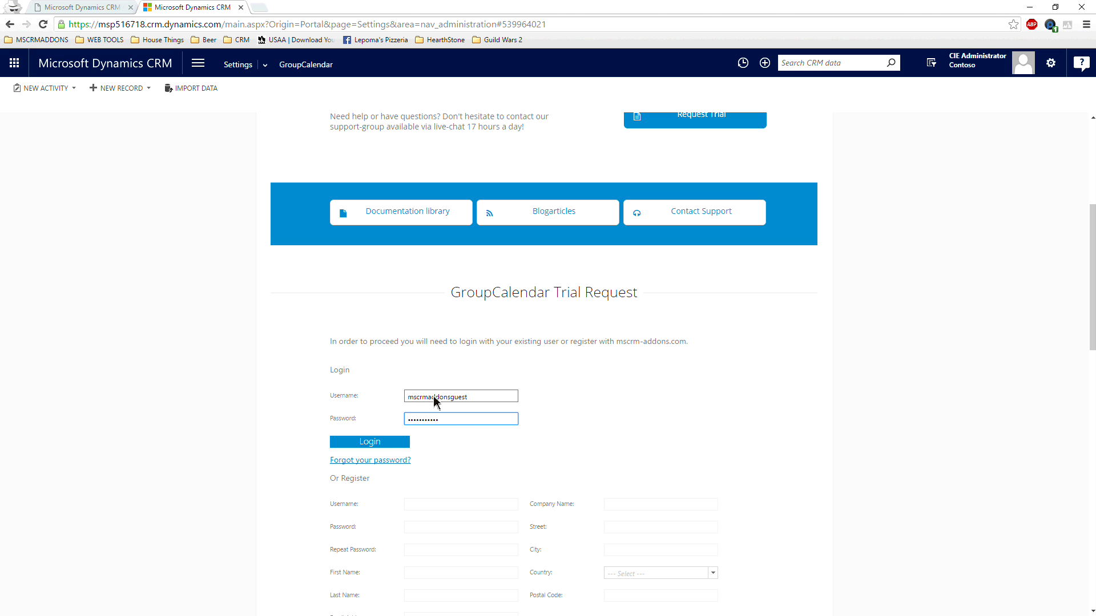
{"action": "left_click", "coordinate": [384, 443]}
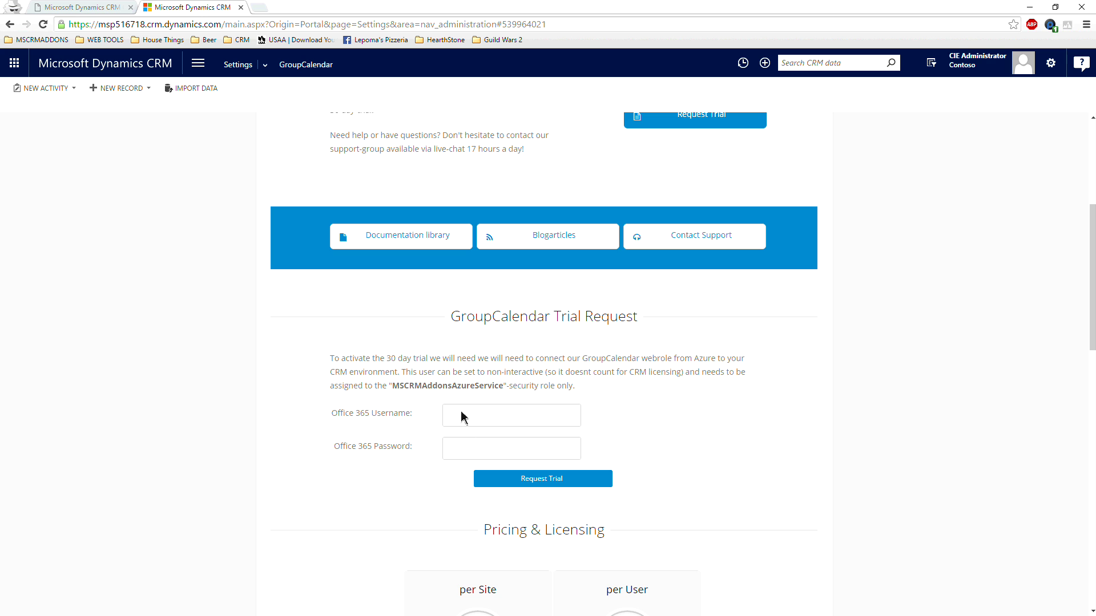
Enter the saved Office 365 admin username and password, then submit the GroupCalendar trial request
{"action": "left_click", "coordinate": [461, 417]}
{"action": "left_click", "coordinate": [482, 420]}
{"action": "key", "text": "ctrl+v"}
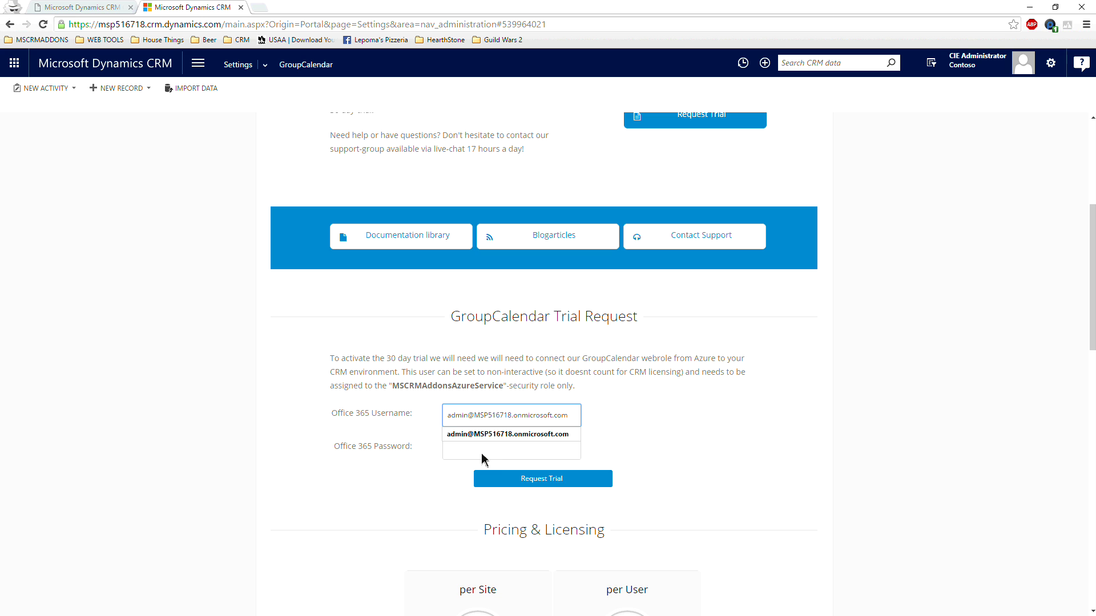
{"action": "left_click", "coordinate": [483, 456]}
{"action": "type", "text": "••••"}
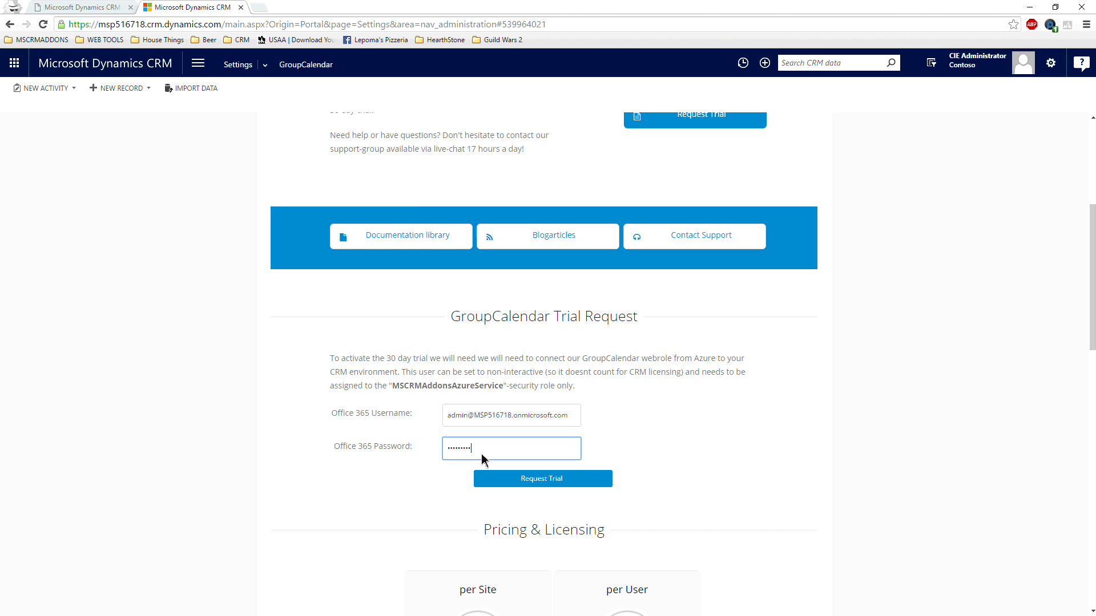
{"action": "left_click", "coordinate": [531, 479]}
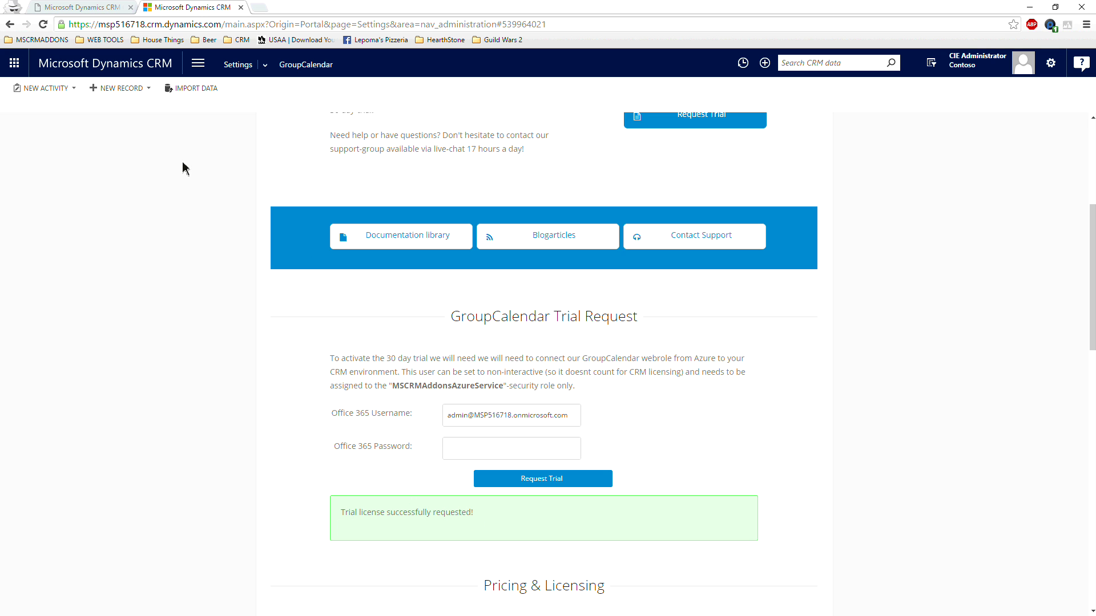
Open GroupCalendar from the Workplace area
{"action": "left_click", "coordinate": [198, 67]}
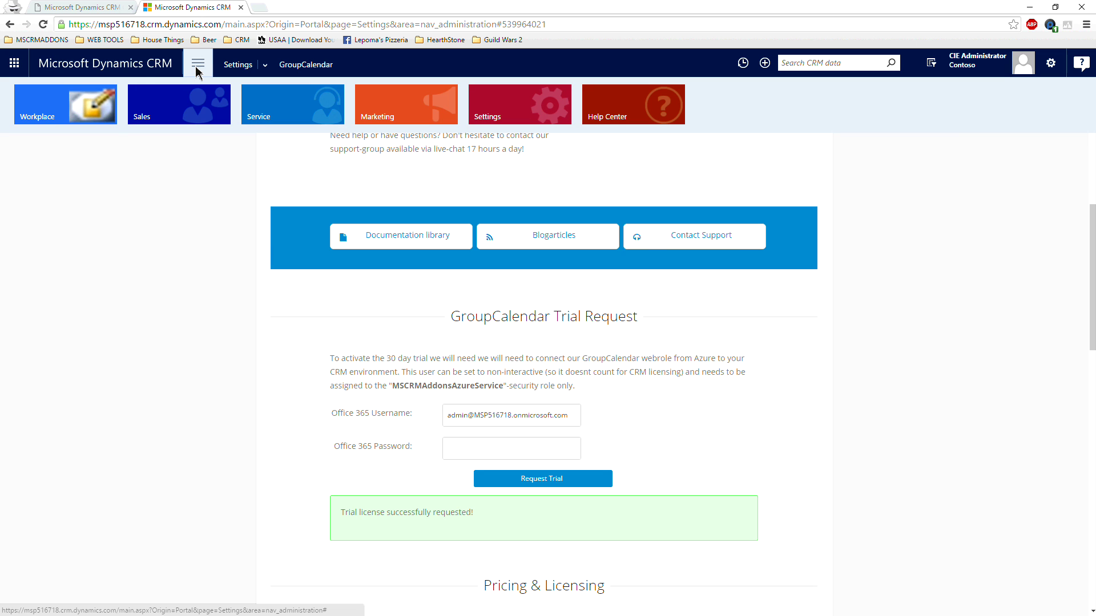
{"action": "left_click", "coordinate": [44, 115]}
{"action": "left_click", "coordinate": [61, 180]}
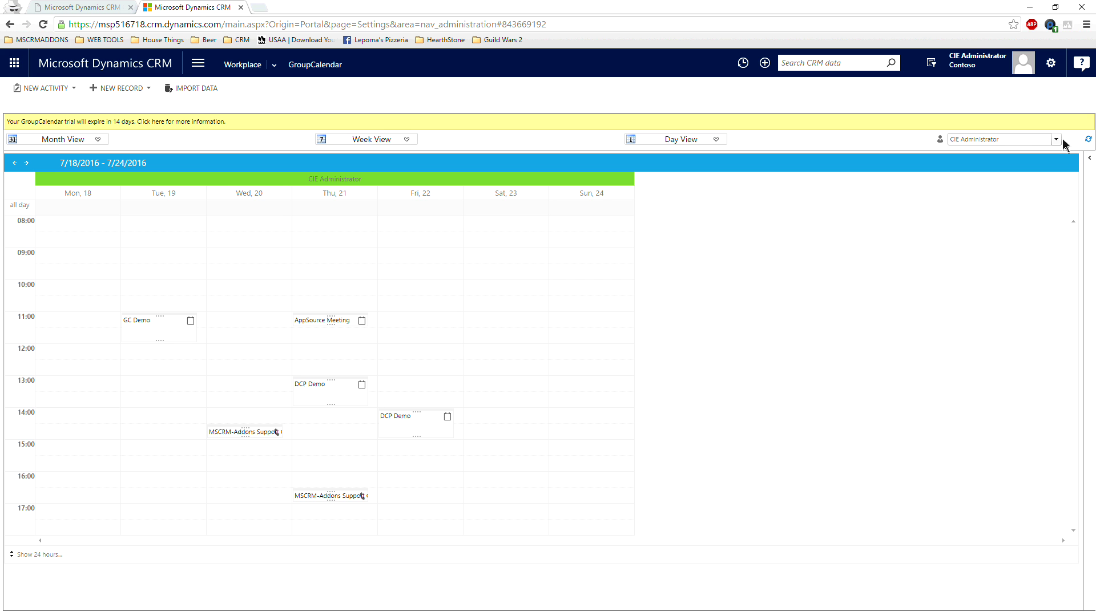
Expand the view settings and show the 7/18–7/24/2016 week as a Gantt chart
{"action": "left_click", "coordinate": [1089, 169]}
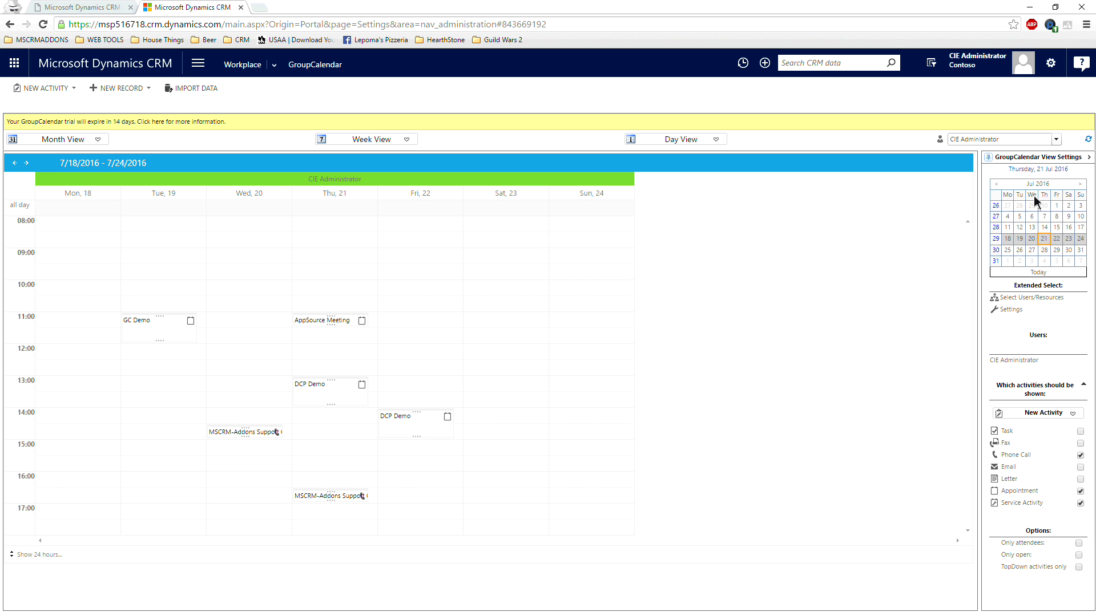
{"action": "left_click", "coordinate": [409, 141]}
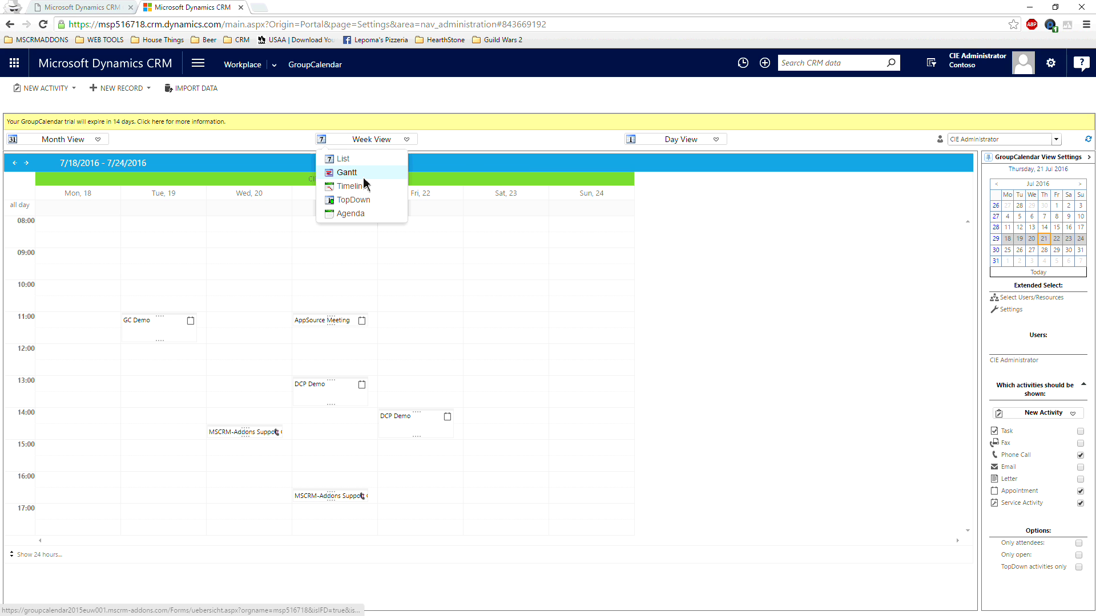
{"action": "left_click", "coordinate": [346, 173]}
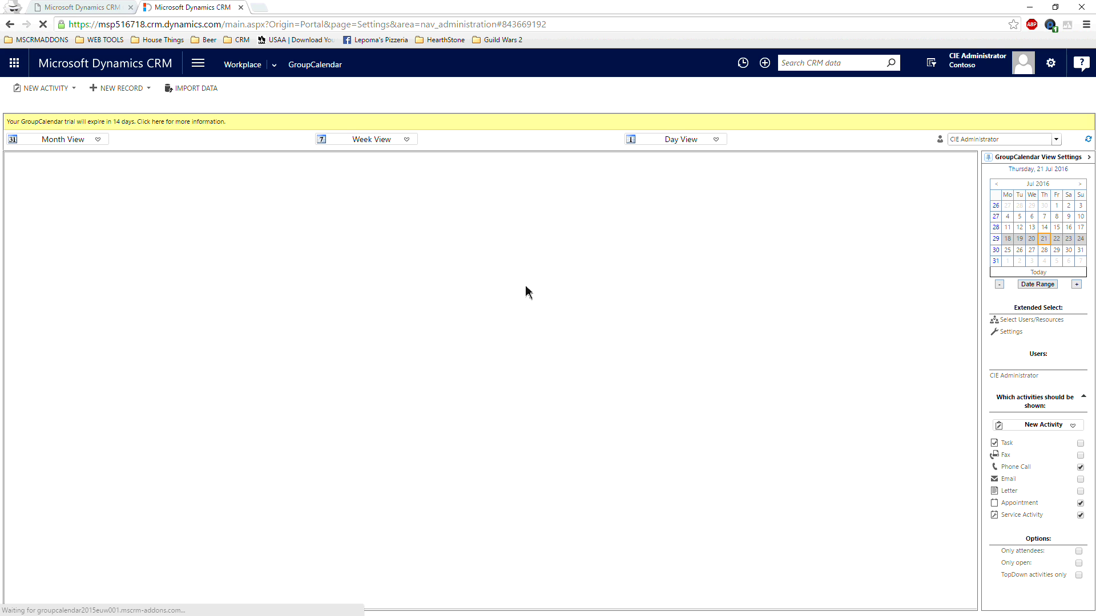
{"action": "left_click", "coordinate": [705, 142]}
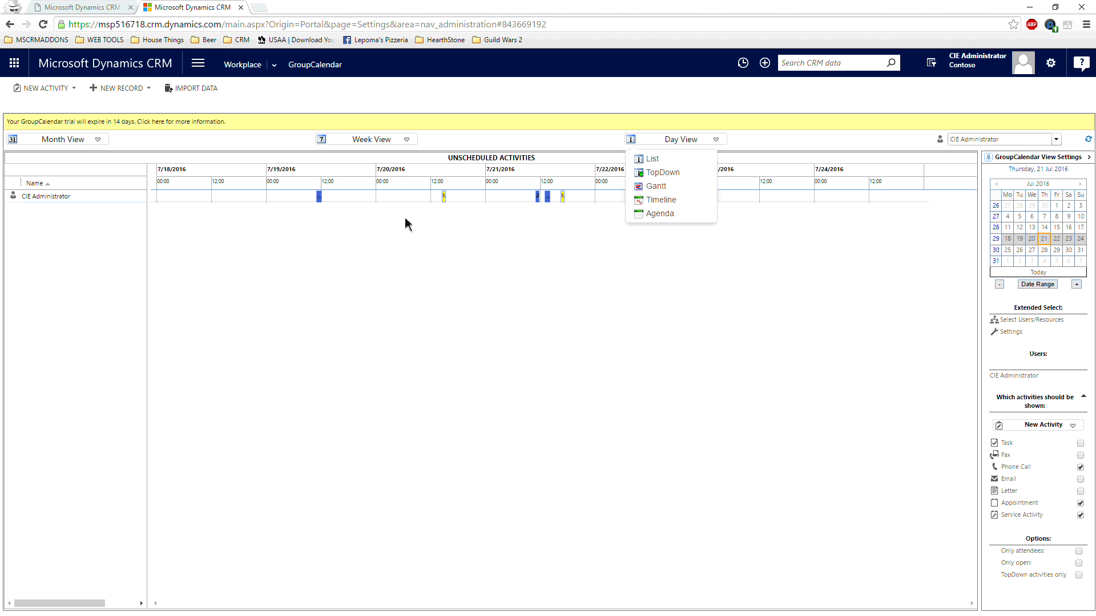
Open the DocumentsCorePack page from the Settings area
{"action": "left_click", "coordinate": [201, 70]}
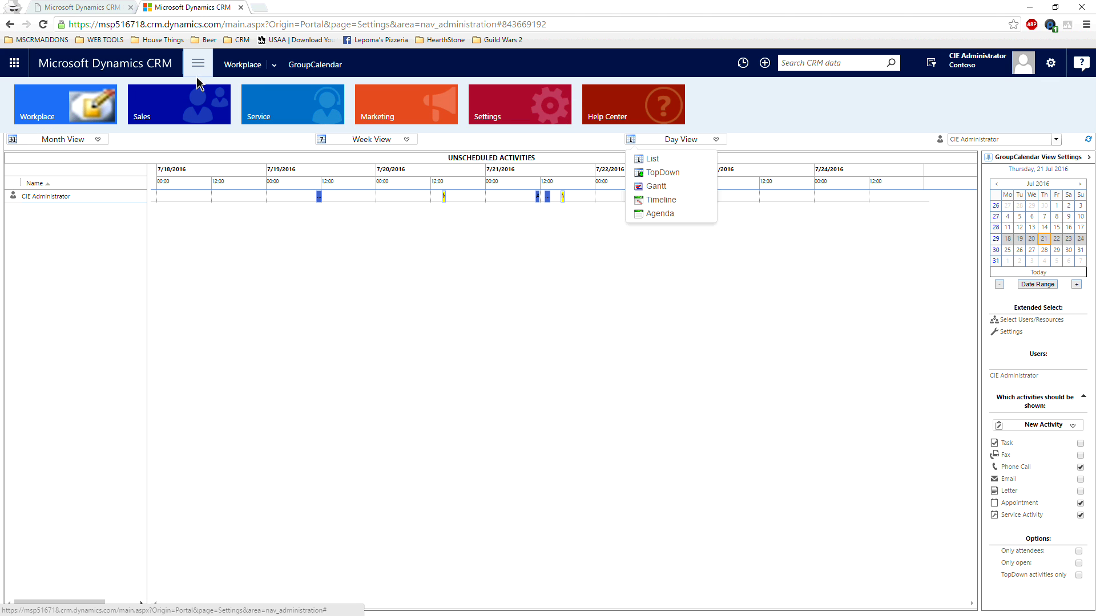
{"action": "left_click", "coordinate": [534, 117]}
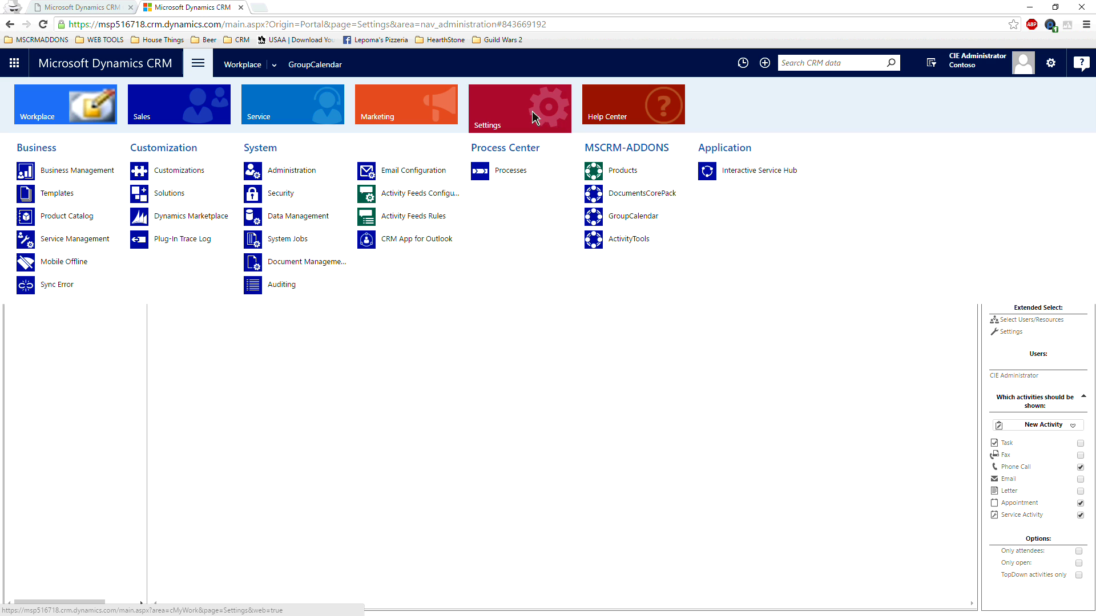
{"action": "left_click", "coordinate": [638, 200]}
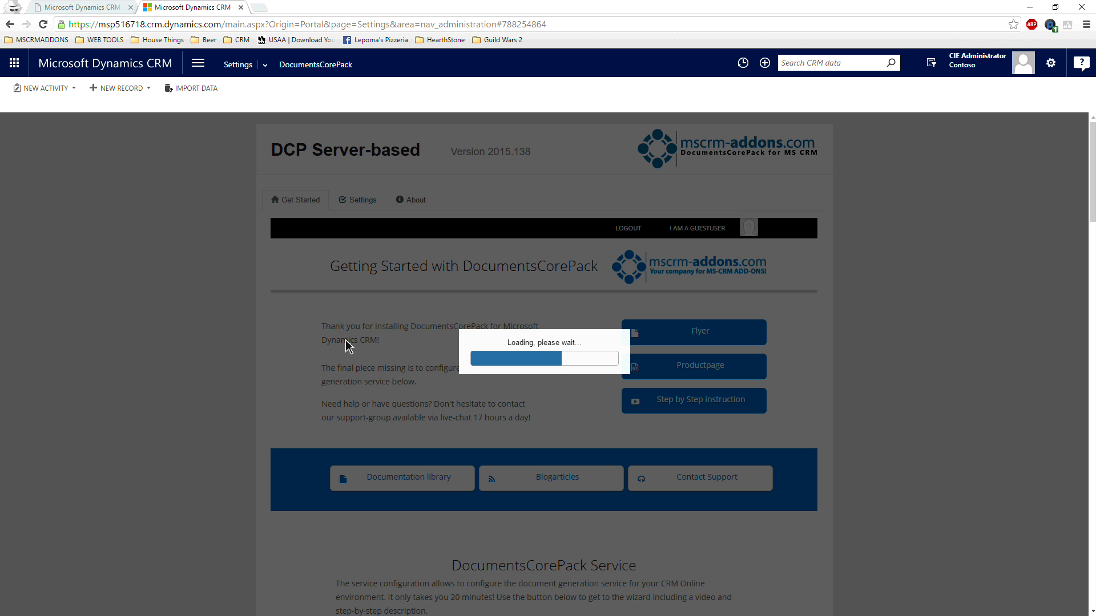
Scroll down to the DocumentsCorePack Service and Template Designer sections
{"action": "scroll", "coordinate": [458, 341], "scroll_direction": "down", "scroll_amount": 3}
{"action": "scroll", "coordinate": [458, 341], "scroll_direction": "down", "scroll_amount": 1}
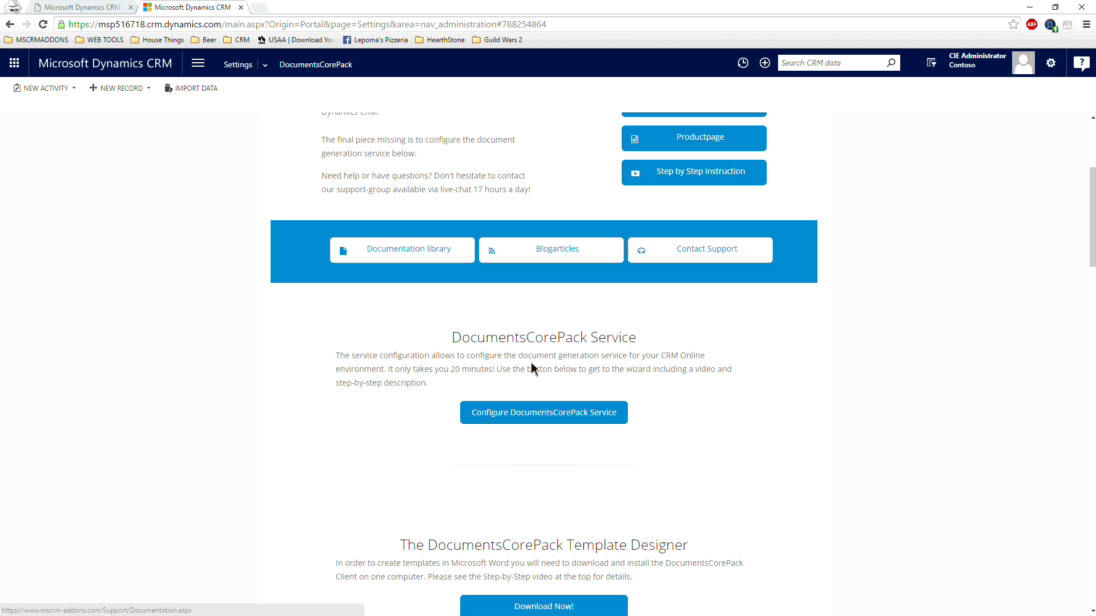
{"action": "left_click_drag", "start_coordinate": [458, 342], "coordinate": [629, 342]}
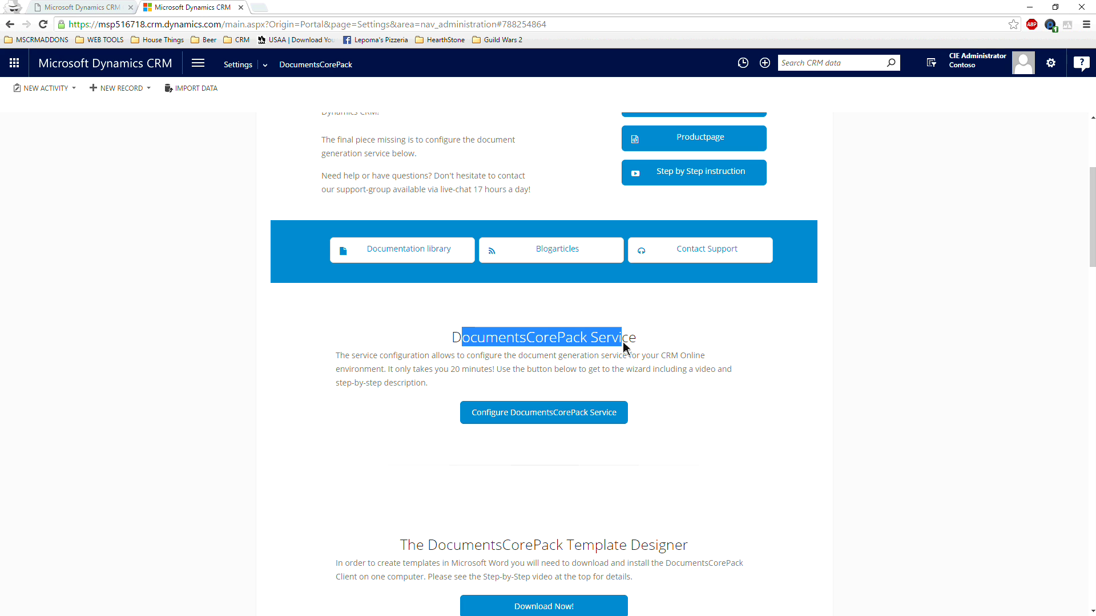
{"action": "left_click", "coordinate": [628, 346]}
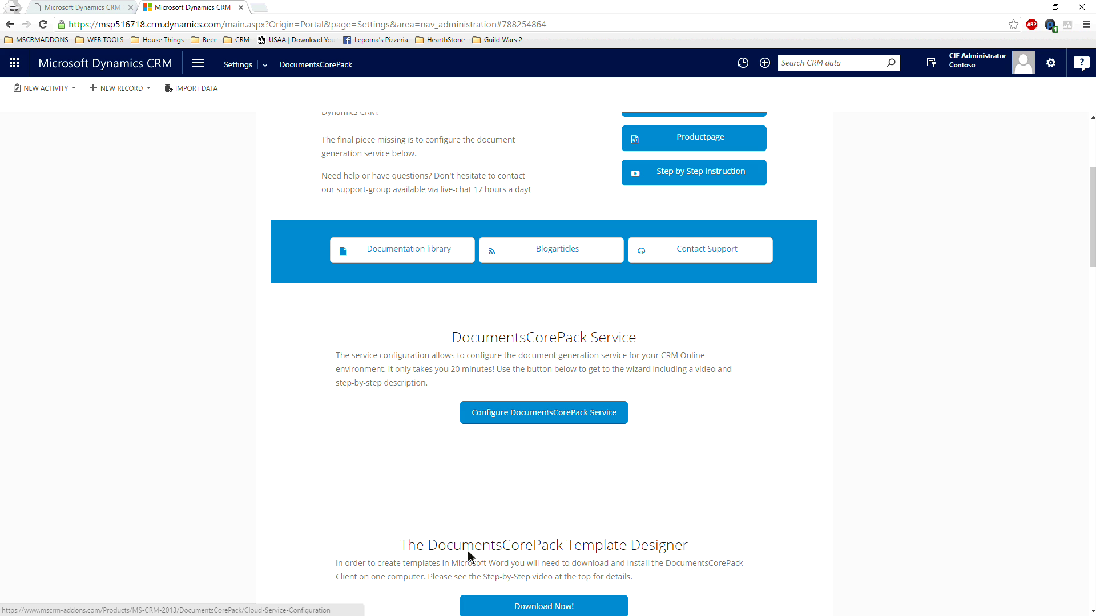
{"action": "left_click_drag", "start_coordinate": [417, 545], "coordinate": [677, 545]}
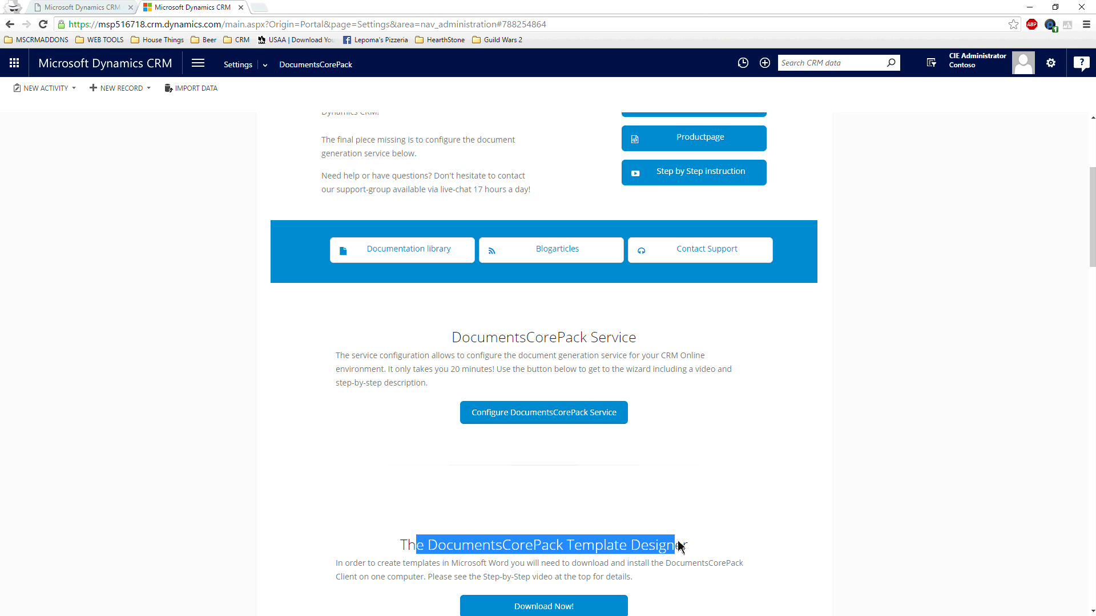
{"action": "left_click", "coordinate": [677, 545]}
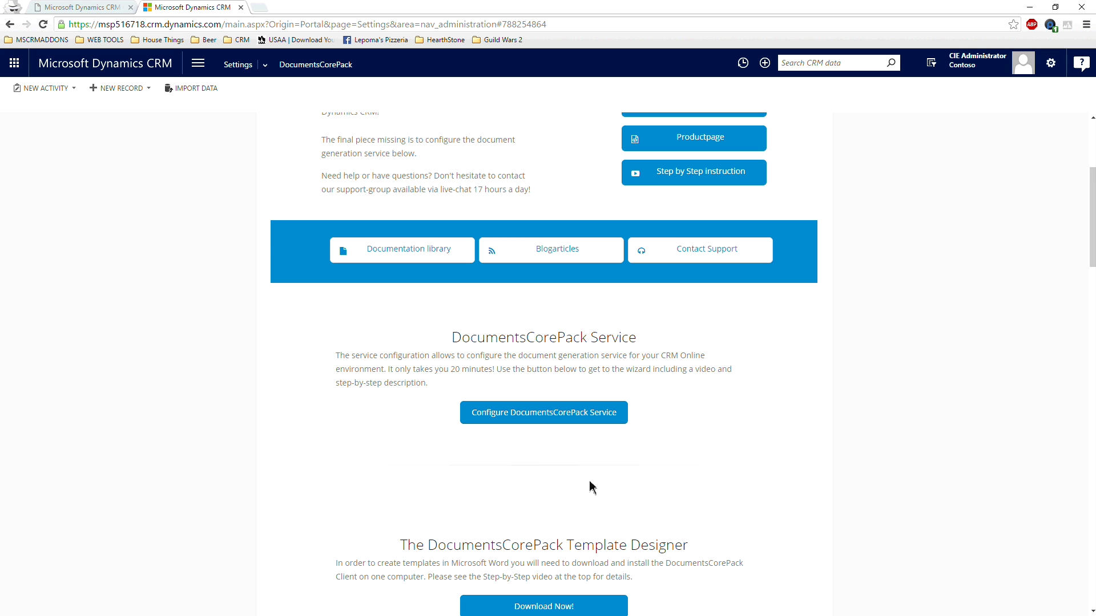
{"action": "scroll", "coordinate": [602, 497], "scroll_direction": "down", "scroll_amount": 1}
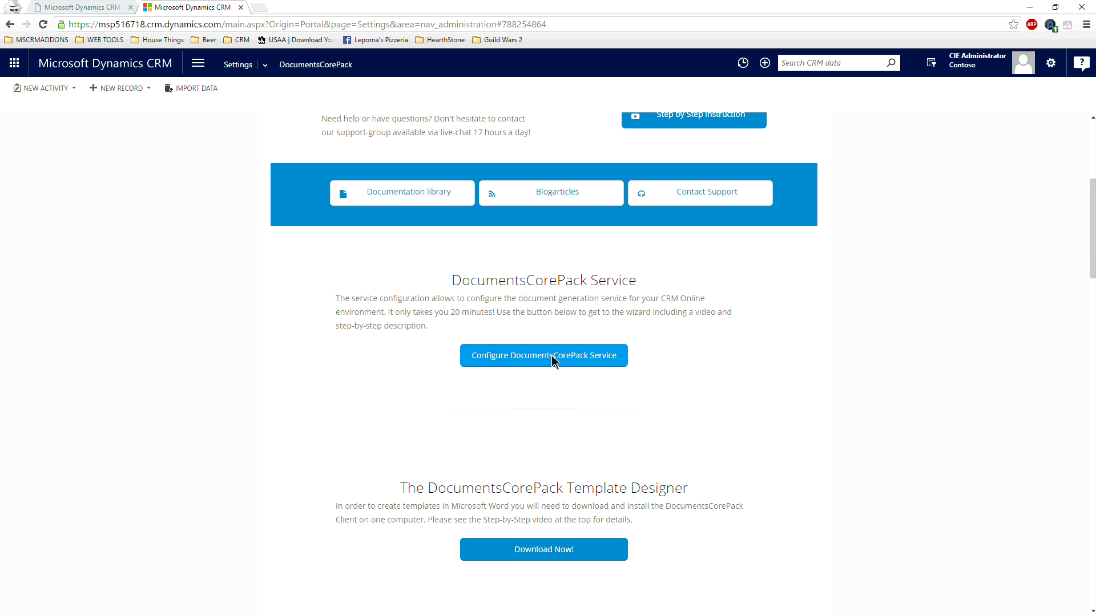
Launch the service configuration, dismiss the welcome tour, and select the Contoso connection profile
{"action": "left_click", "coordinate": [552, 356]}
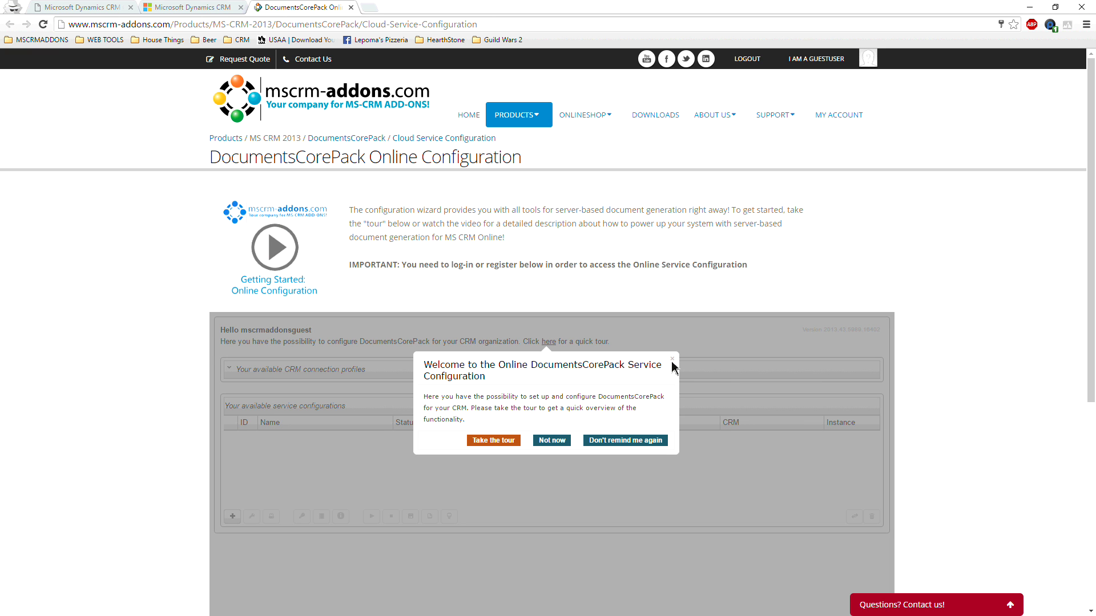
{"action": "left_click", "coordinate": [673, 359]}
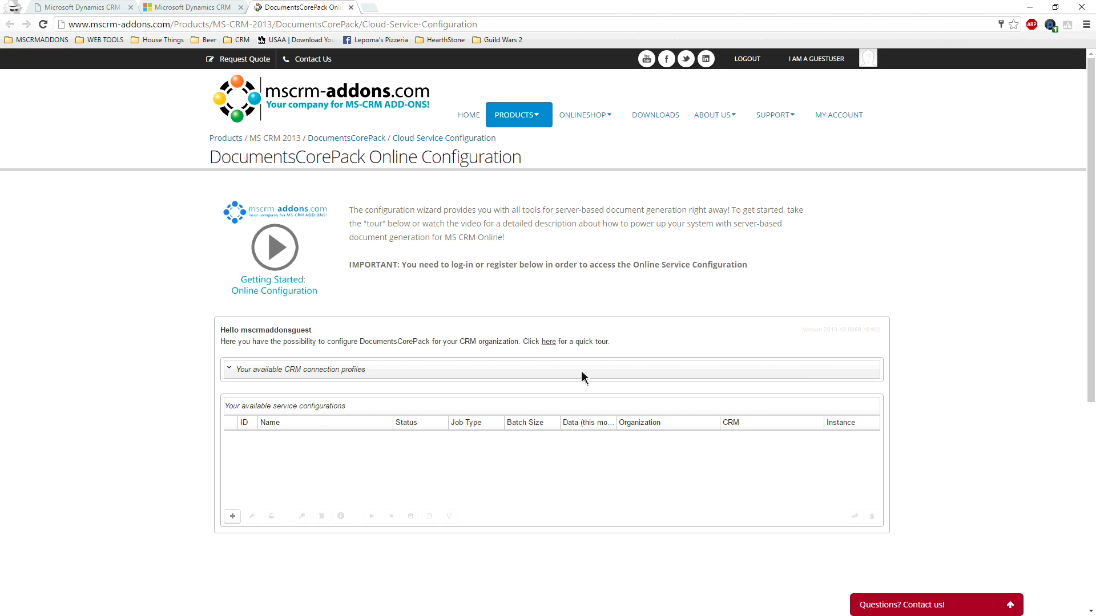
{"action": "left_click", "coordinate": [340, 370]}
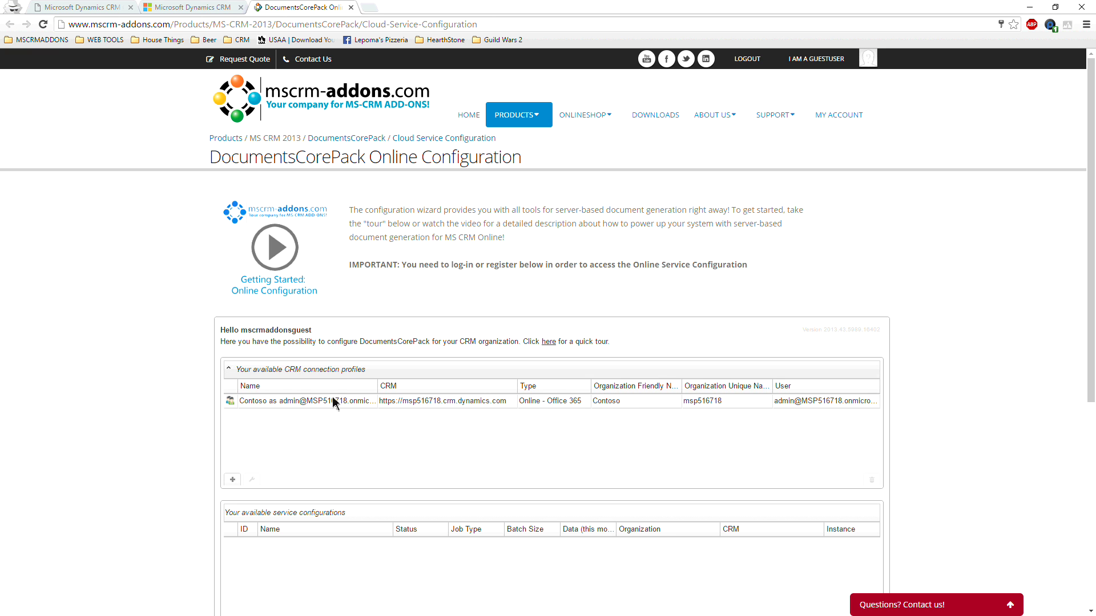
{"action": "left_click", "coordinate": [314, 406]}
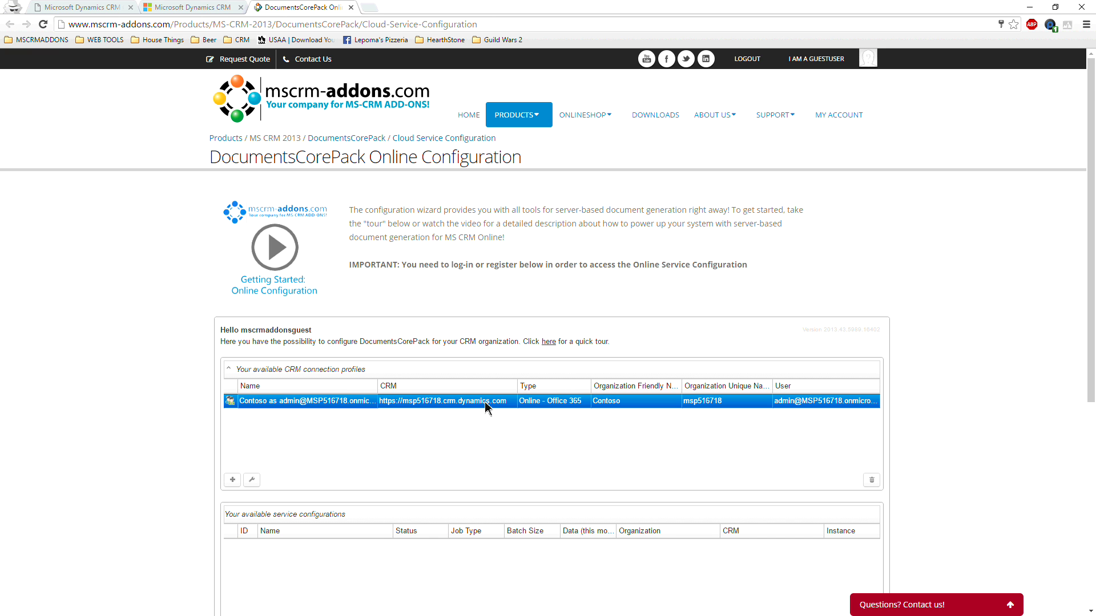
{"action": "scroll", "coordinate": [398, 460], "scroll_direction": "down", "scroll_amount": 3}
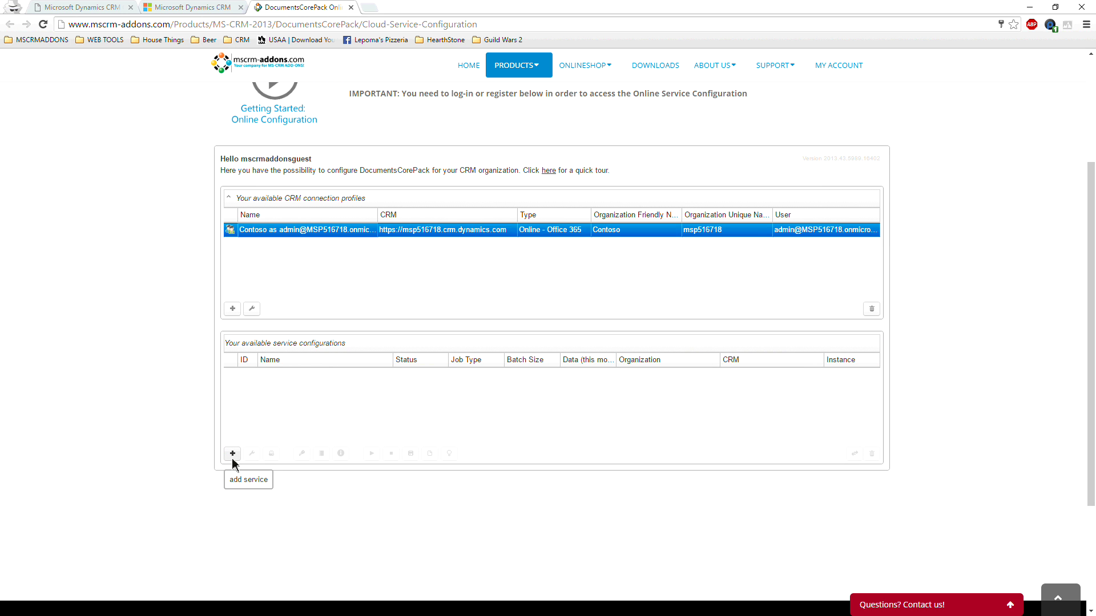
Add a new service and review its advanced options, leaving CRM integrated SharePoint off
{"action": "left_click", "coordinate": [233, 454]}
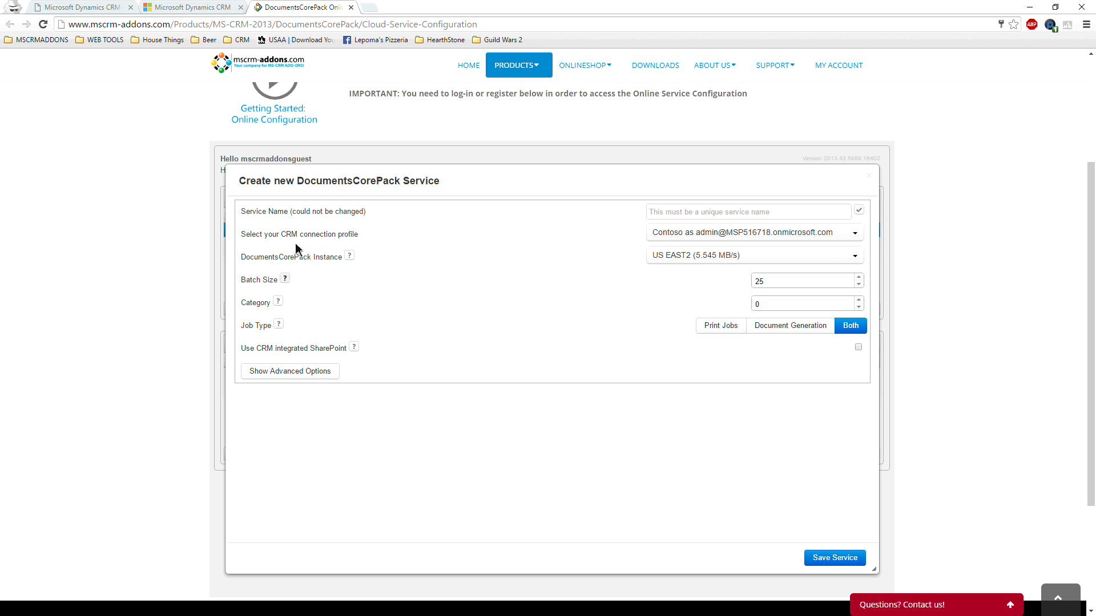
{"action": "left_click", "coordinate": [308, 375]}
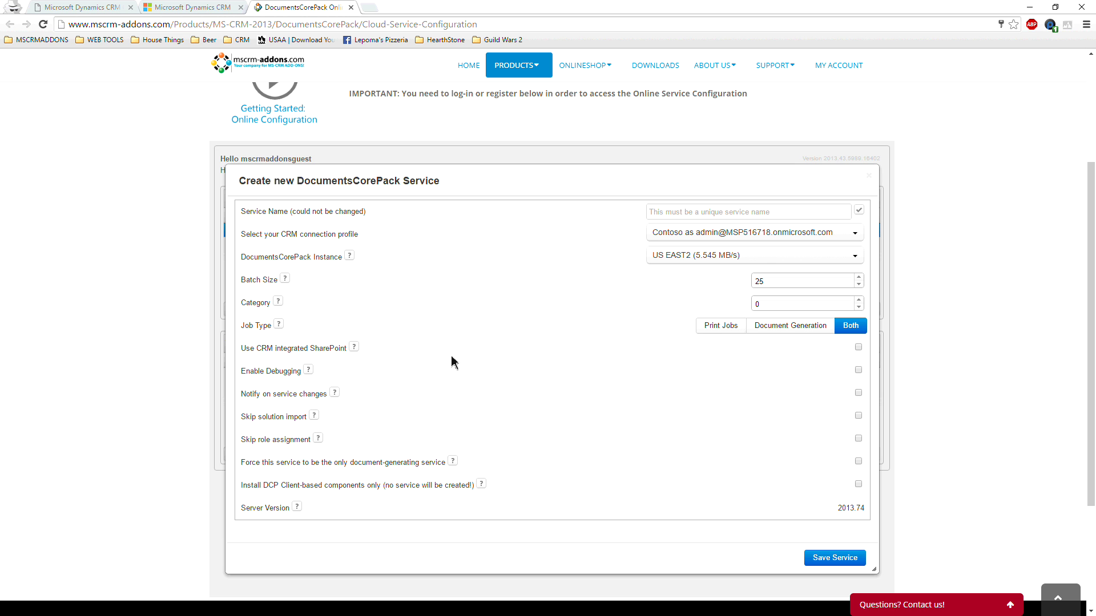
{"action": "left_click", "coordinate": [859, 347]}
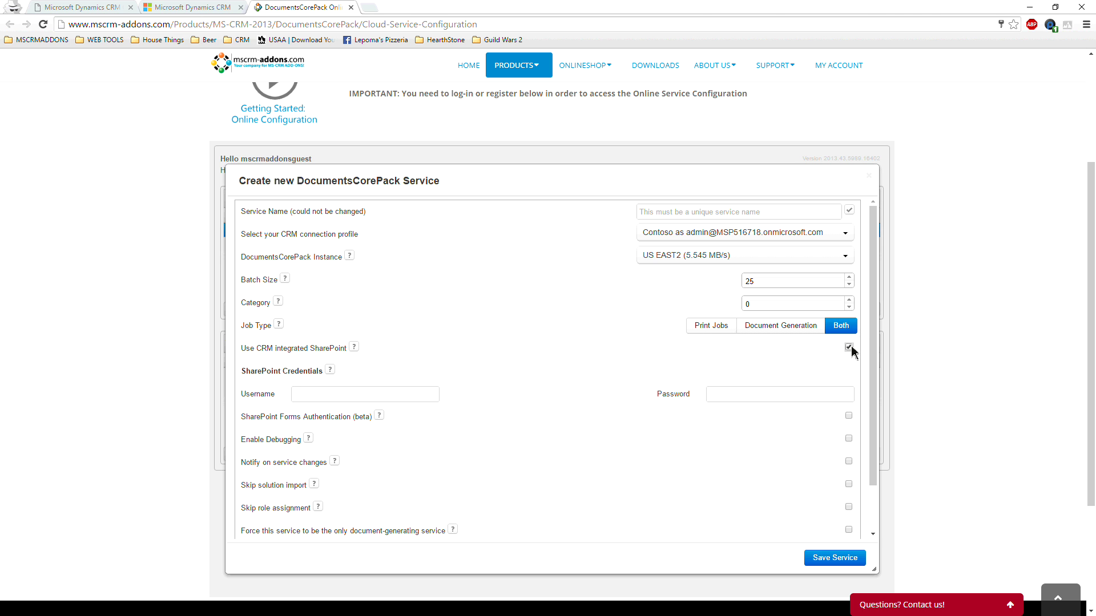
{"action": "left_click", "coordinate": [849, 348]}
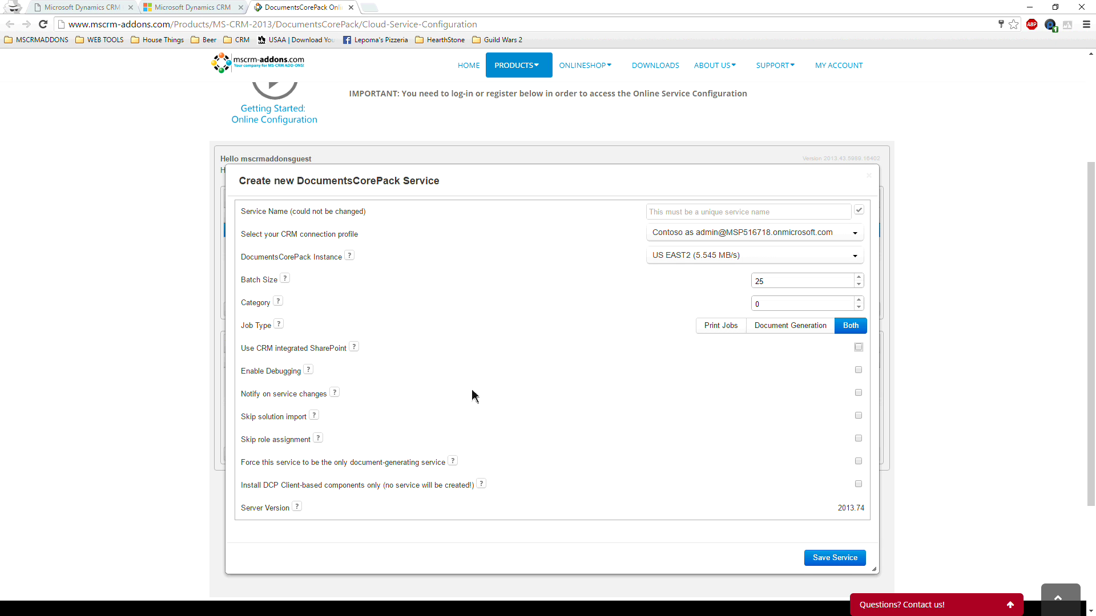
{"action": "left_click", "coordinate": [844, 558]}
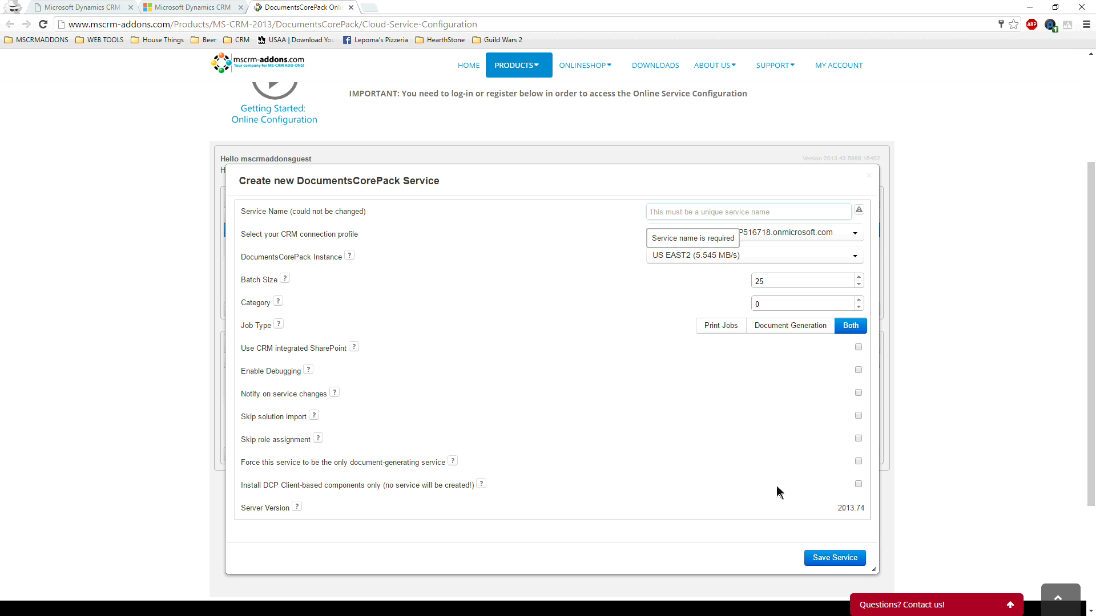
Name the service 'appsourcedemo', save it, and confirm starting its setup
{"action": "left_click", "coordinate": [679, 217]}
{"action": "type", "text": "appsourcedemo"}
{"action": "left_click", "coordinate": [576, 307]}
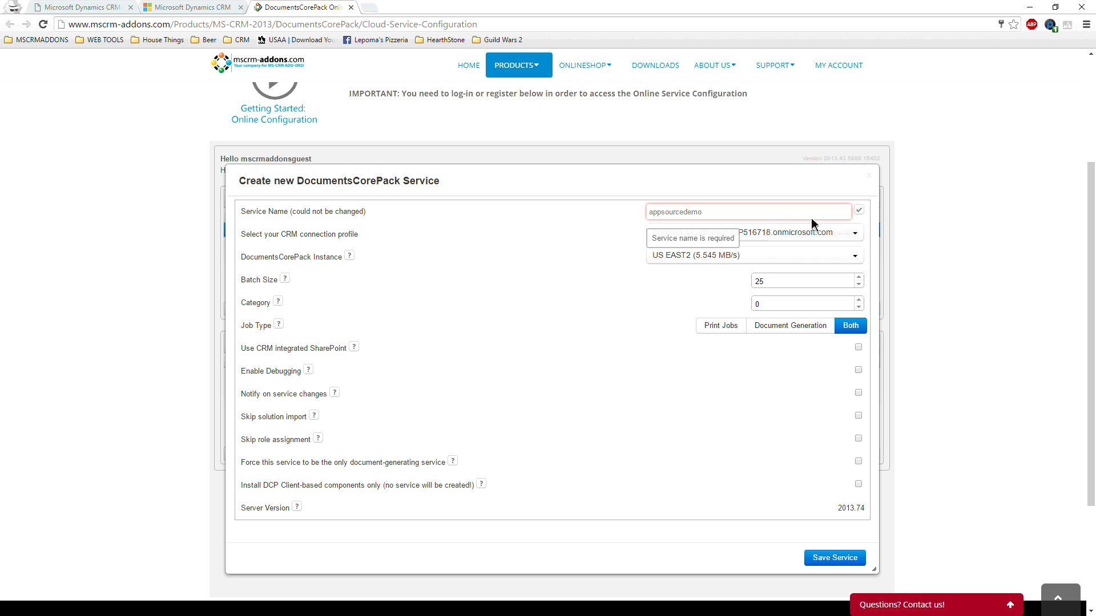
{"action": "left_click", "coordinate": [836, 559]}
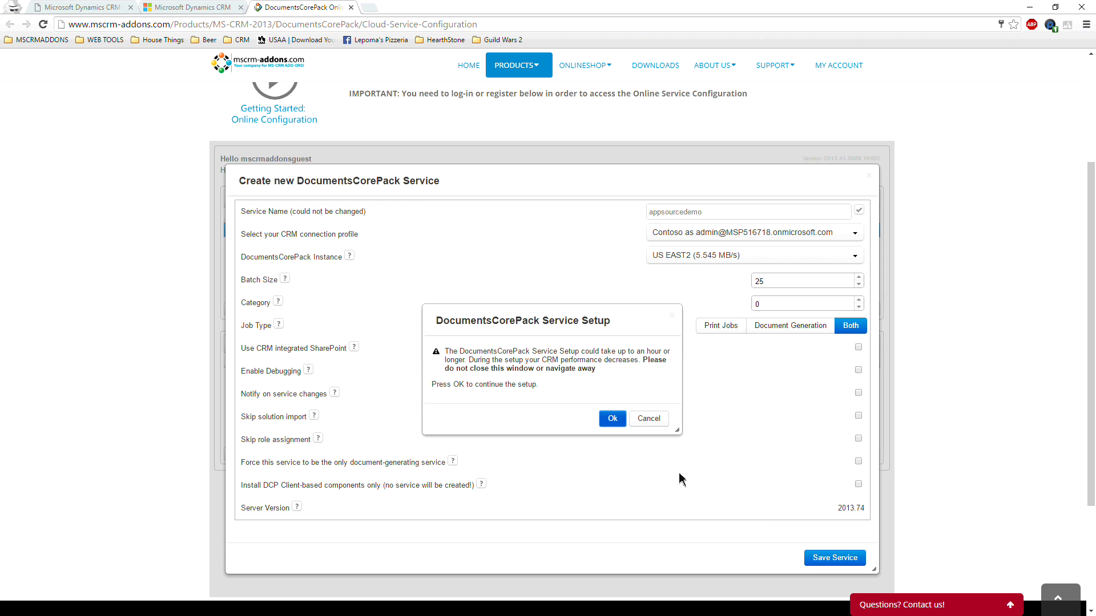
{"action": "left_click", "coordinate": [612, 420]}
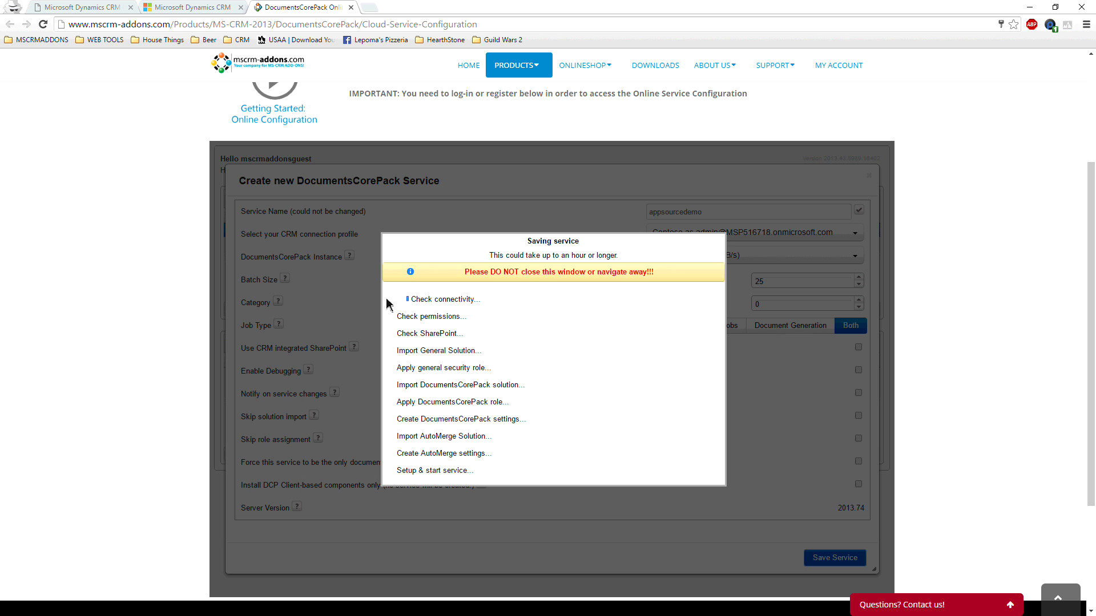
Return to the DocumentsCorePack page in Dynamics CRM and scroll through its content
{"action": "left_click", "coordinate": [194, 11]}
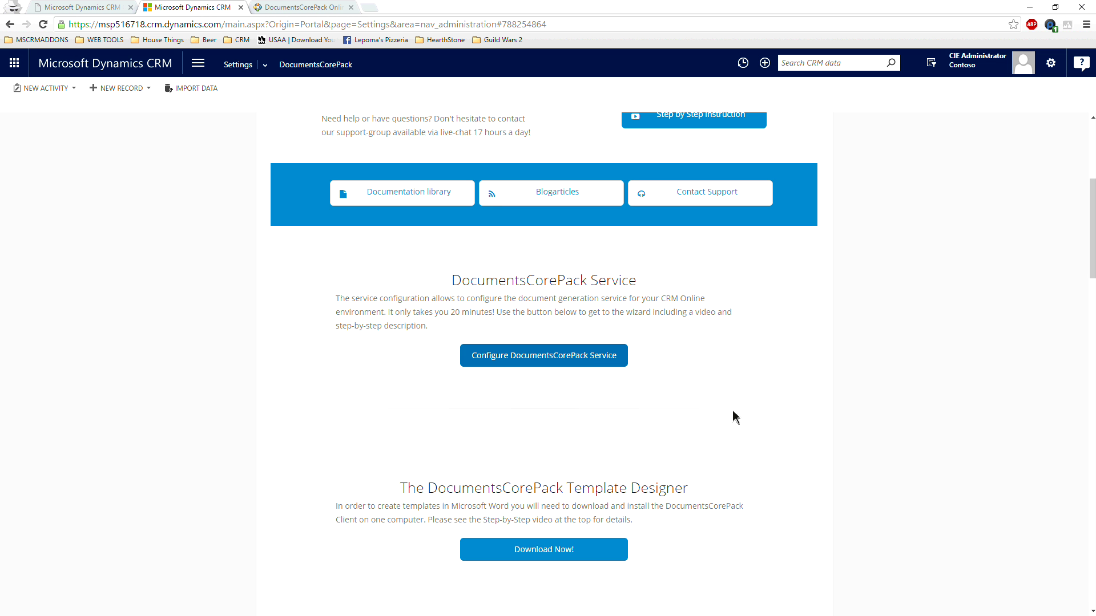
{"action": "scroll", "coordinate": [733, 416], "scroll_direction": "up", "scroll_amount": 5}
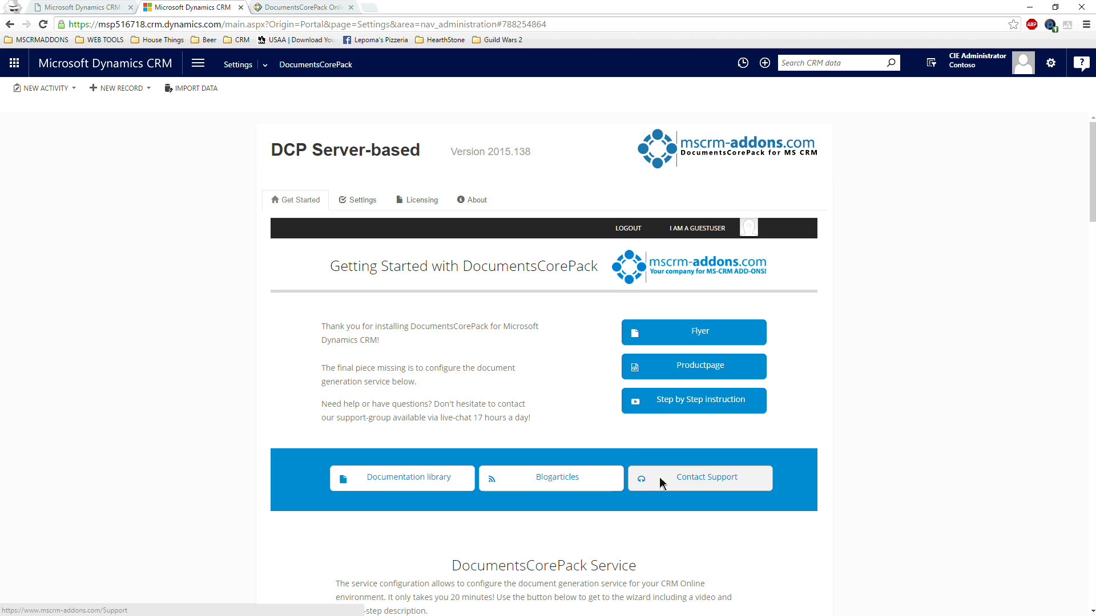
{"action": "scroll", "coordinate": [415, 408], "scroll_direction": "down", "scroll_amount": 2}
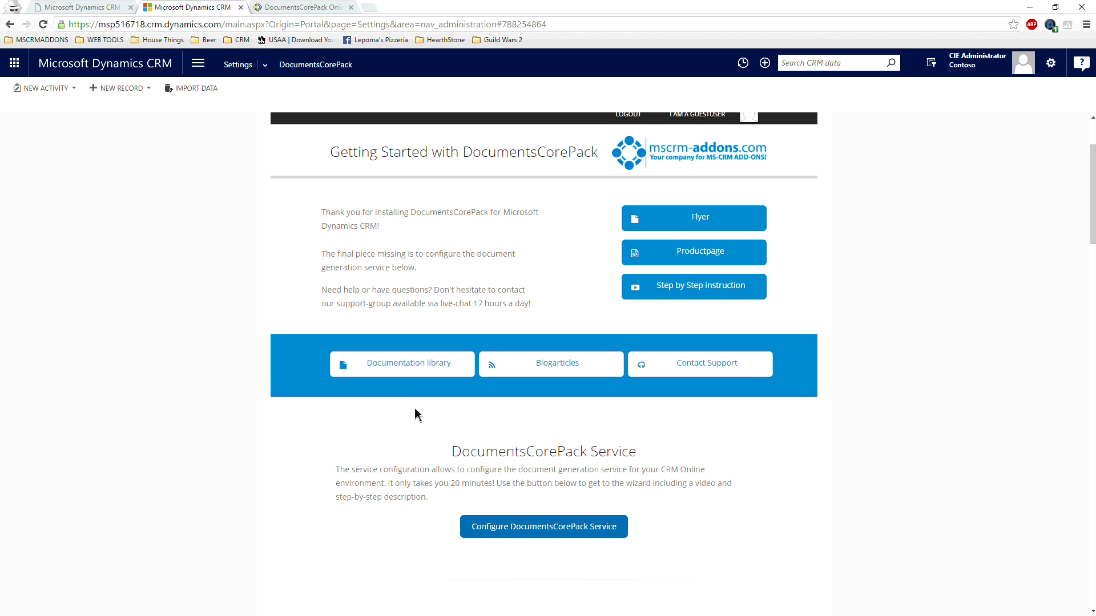
{"action": "scroll", "coordinate": [414, 408], "scroll_direction": "up", "scroll_amount": 2}
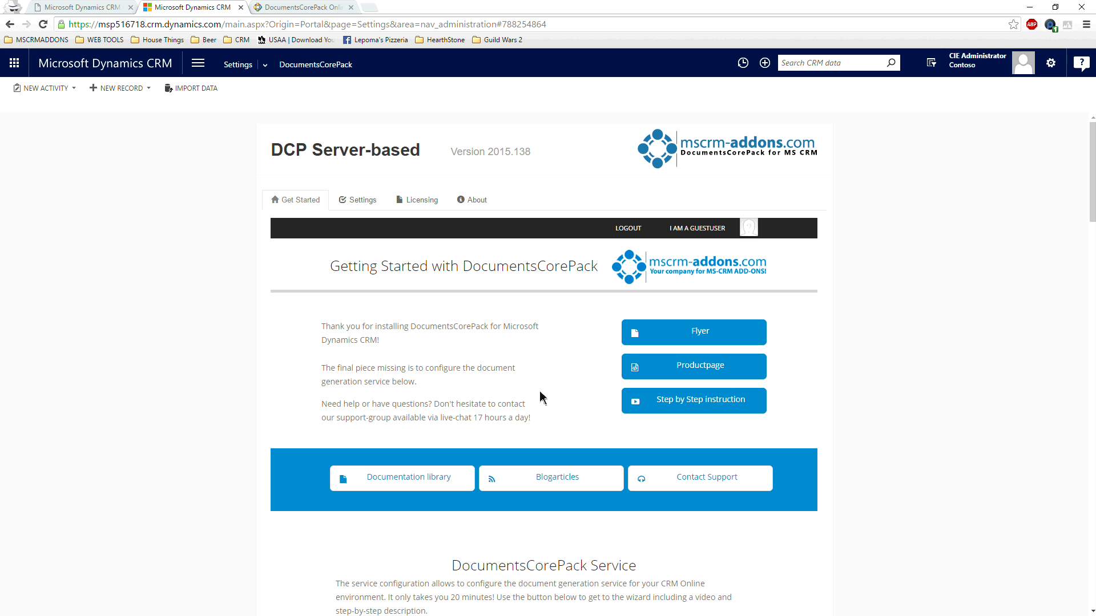
{"action": "scroll", "coordinate": [477, 402], "scroll_direction": "down", "scroll_amount": 5}
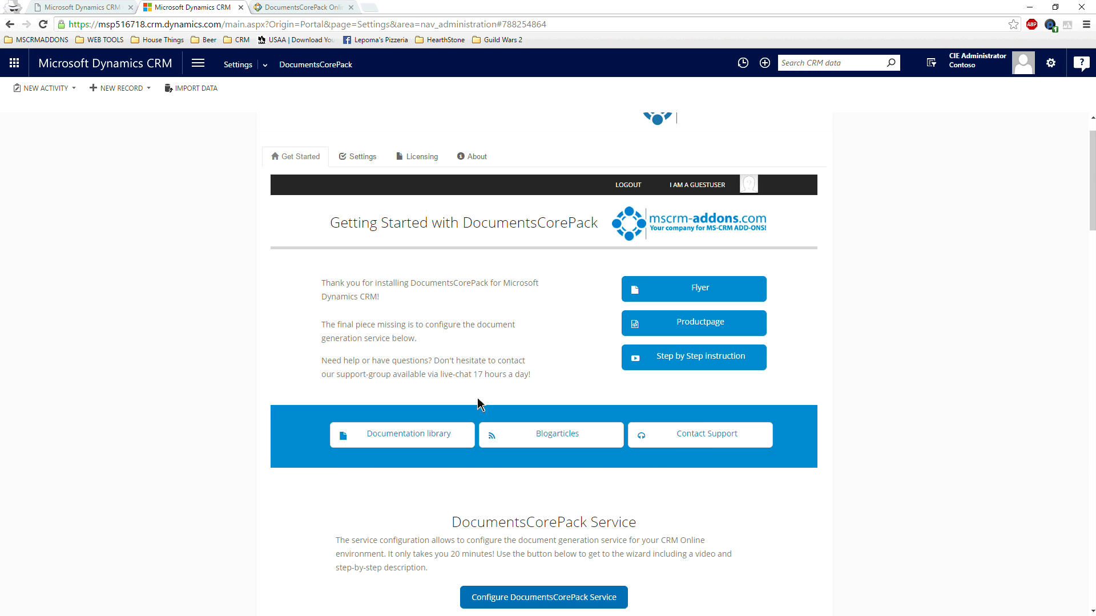
{"action": "scroll", "coordinate": [409, 397], "scroll_direction": "up", "scroll_amount": 5}
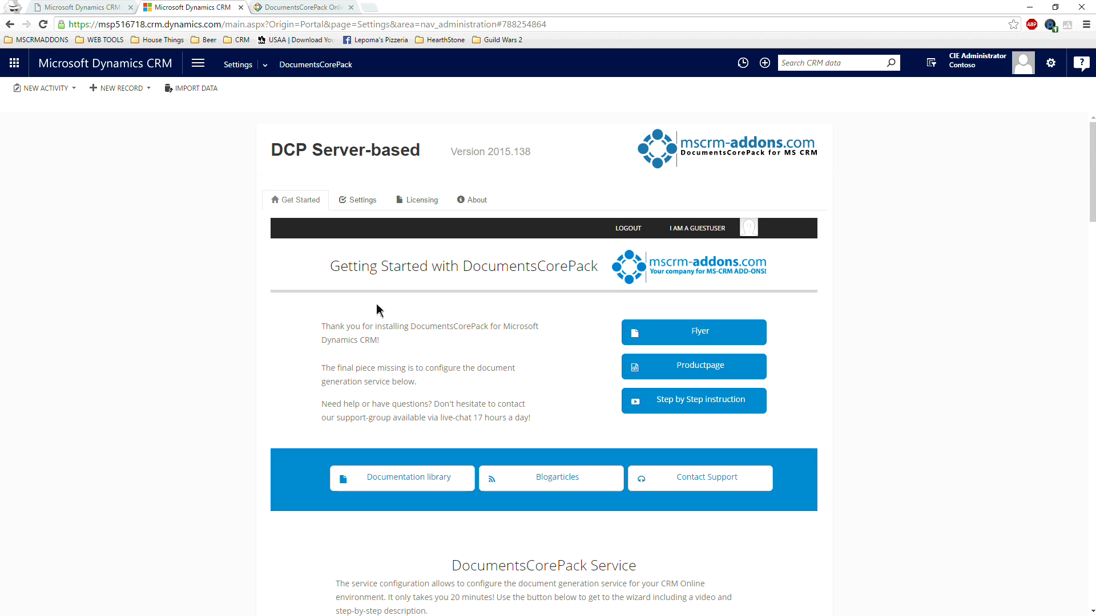
Review the Settings, Licensing and About (version 2015.138) tabs, then return to Get Started
{"action": "left_click", "coordinate": [370, 199]}
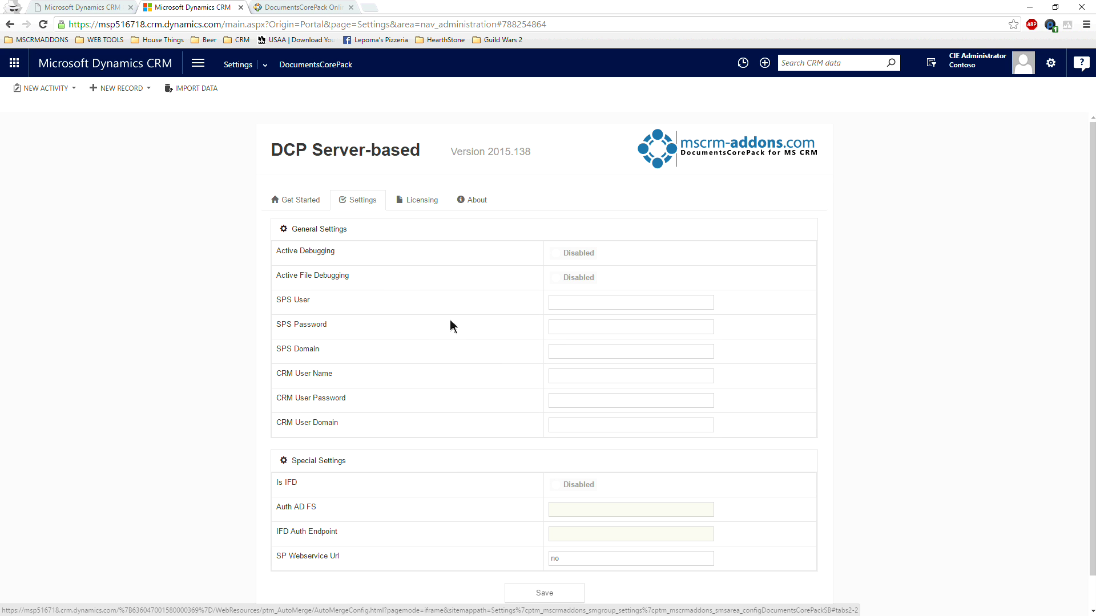
{"action": "left_click", "coordinate": [422, 209]}
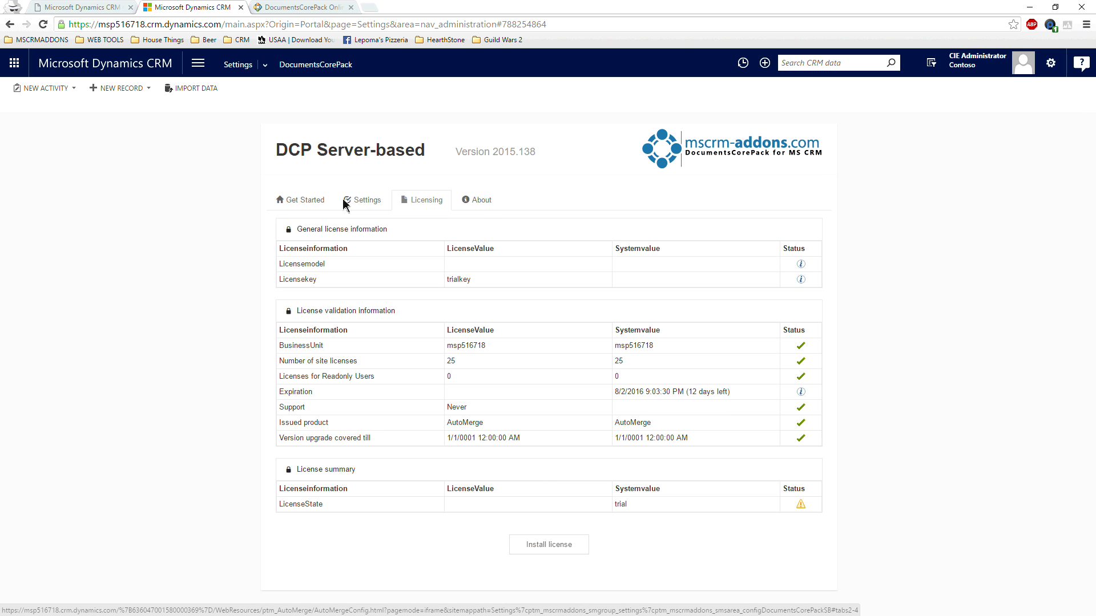
{"action": "left_click", "coordinate": [480, 207]}
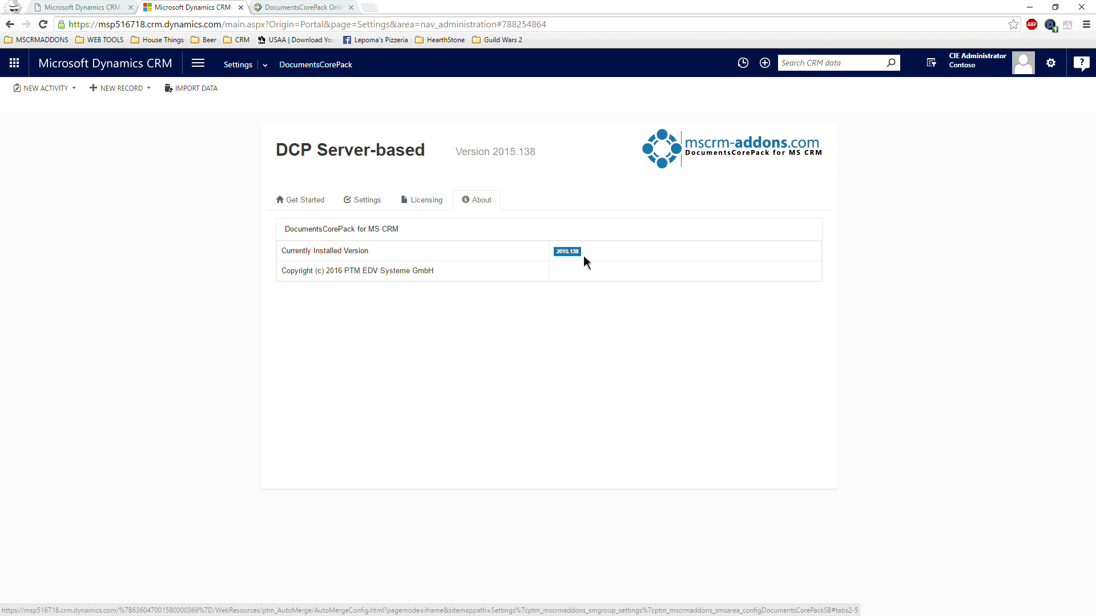
{"action": "left_click", "coordinate": [307, 201]}
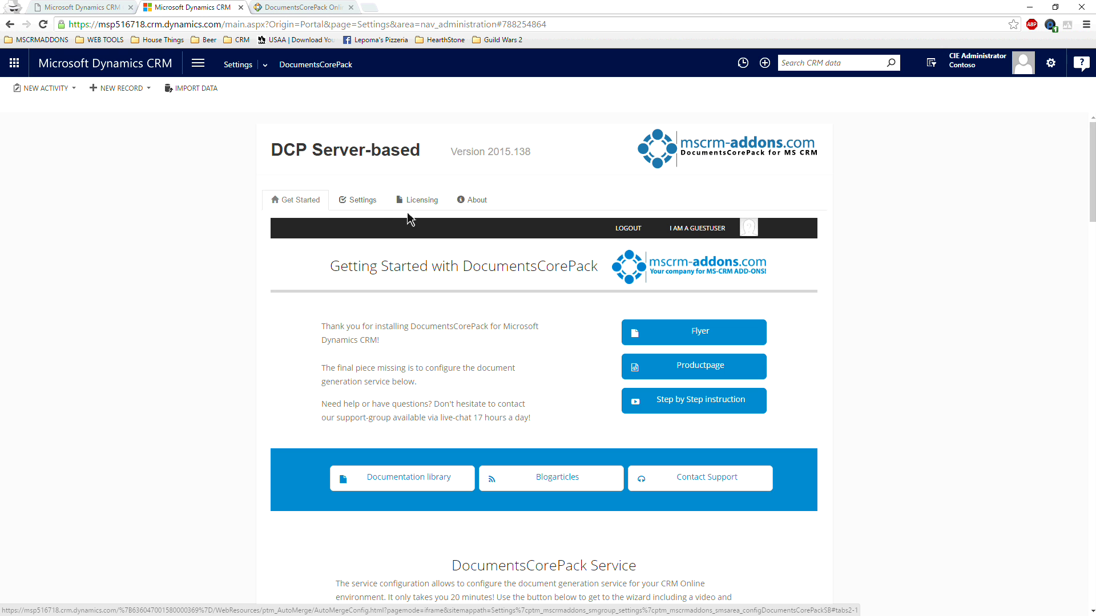
{"action": "left_click", "coordinate": [307, 8]}
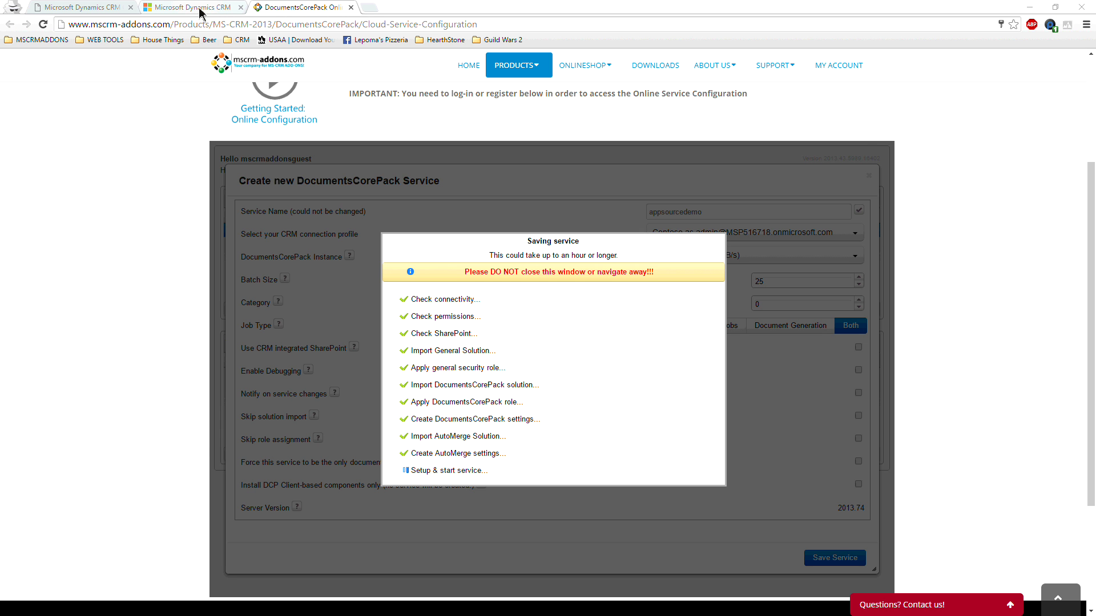
{"action": "left_click", "coordinate": [200, 11]}
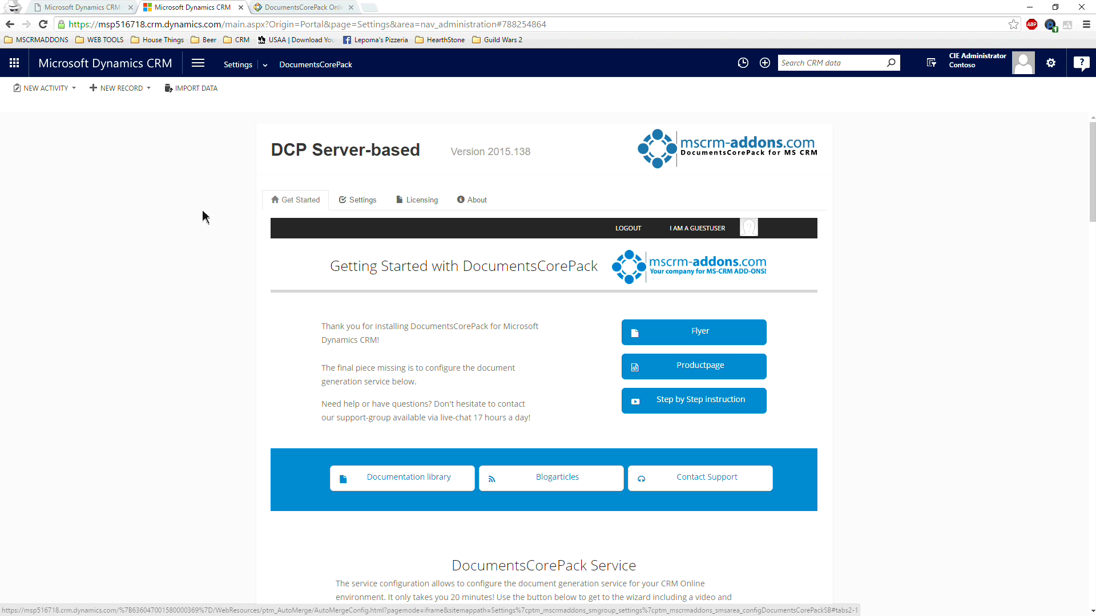
{"action": "left_click", "coordinate": [200, 68]}
{"action": "left_click", "coordinate": [568, 100]}
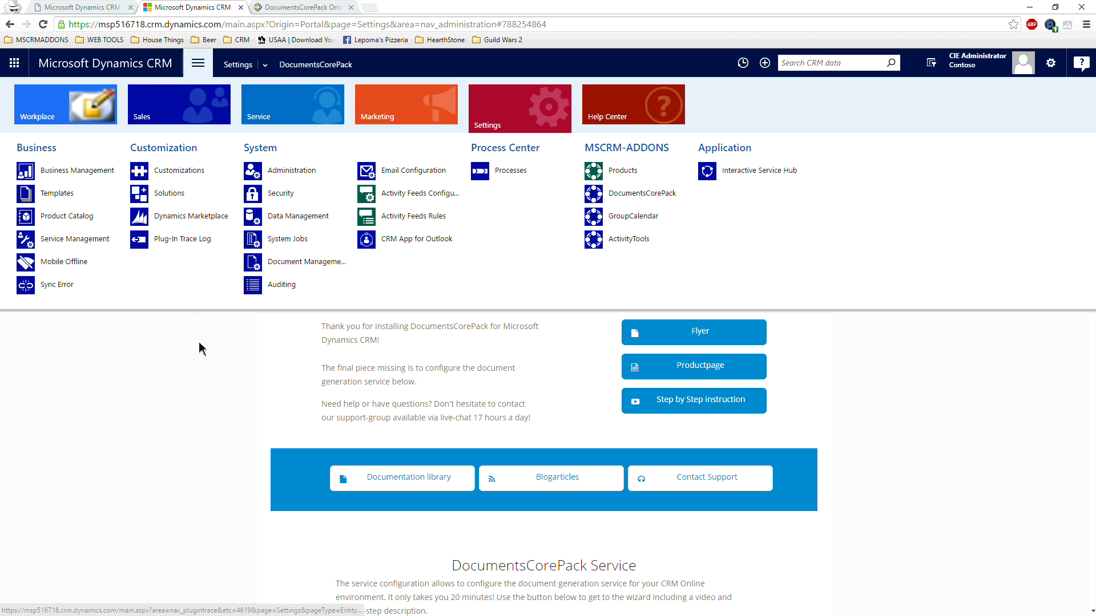
{"action": "left_click", "coordinate": [194, 365]}
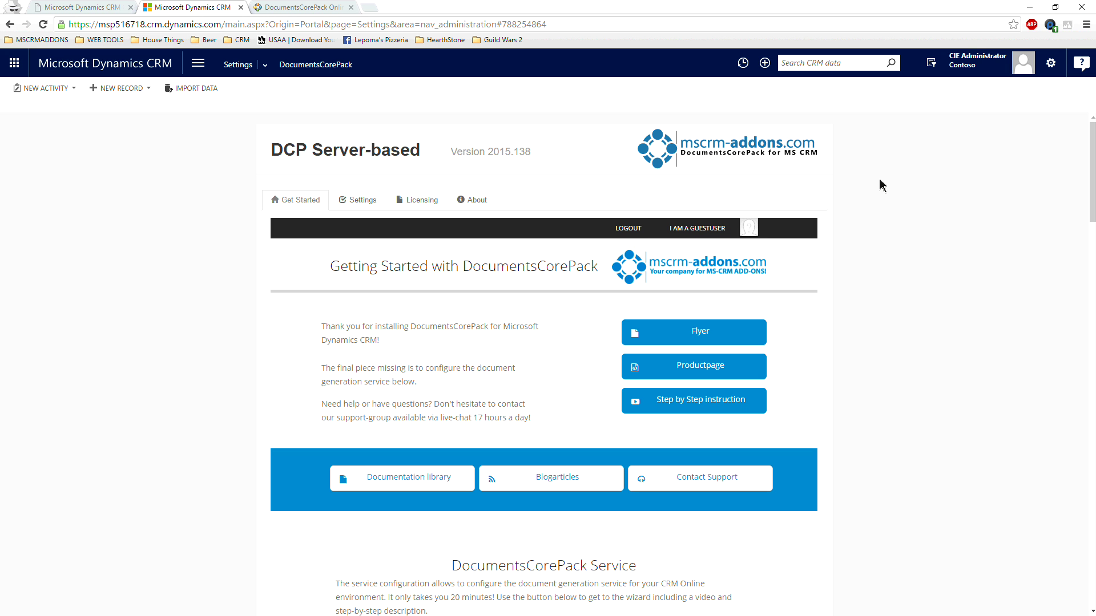
Acknowledge Service Configuration Completed with appsourcedemo Running, then return to Dynamics CRM
{"action": "left_click", "coordinate": [297, 9]}
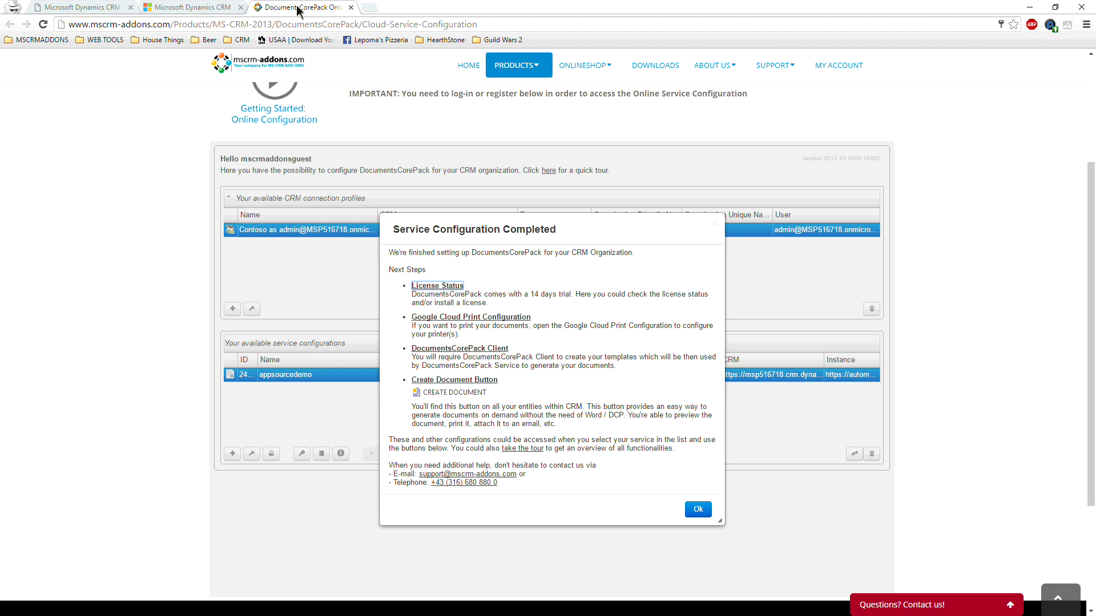
{"action": "left_click", "coordinate": [698, 510]}
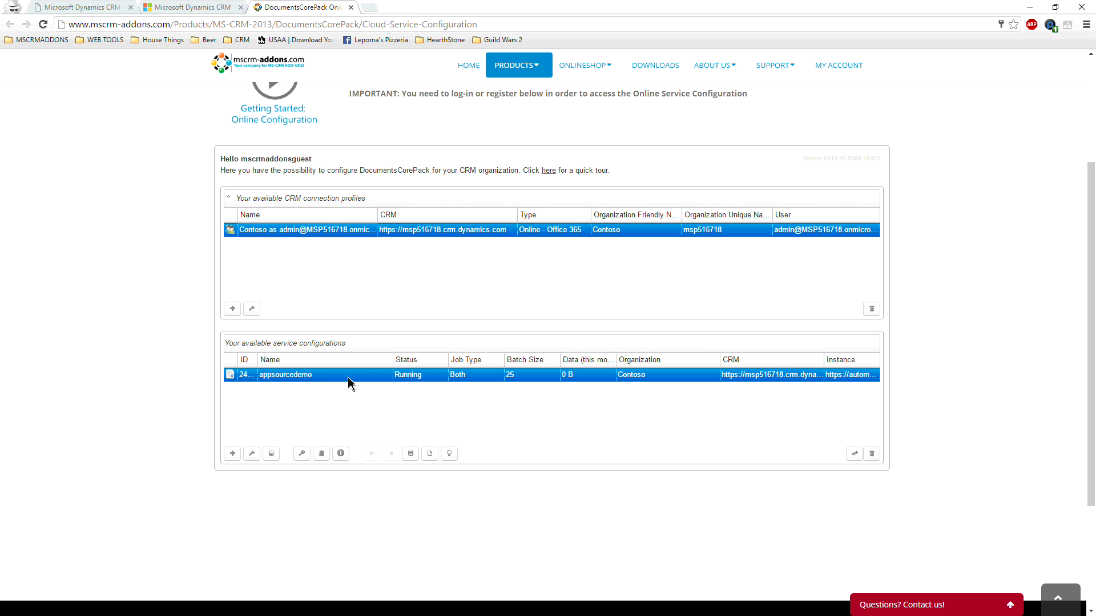
{"action": "left_click", "coordinate": [191, 8]}
Open the A. Datum account from Sales > Accounts
{"action": "left_click", "coordinate": [198, 63]}
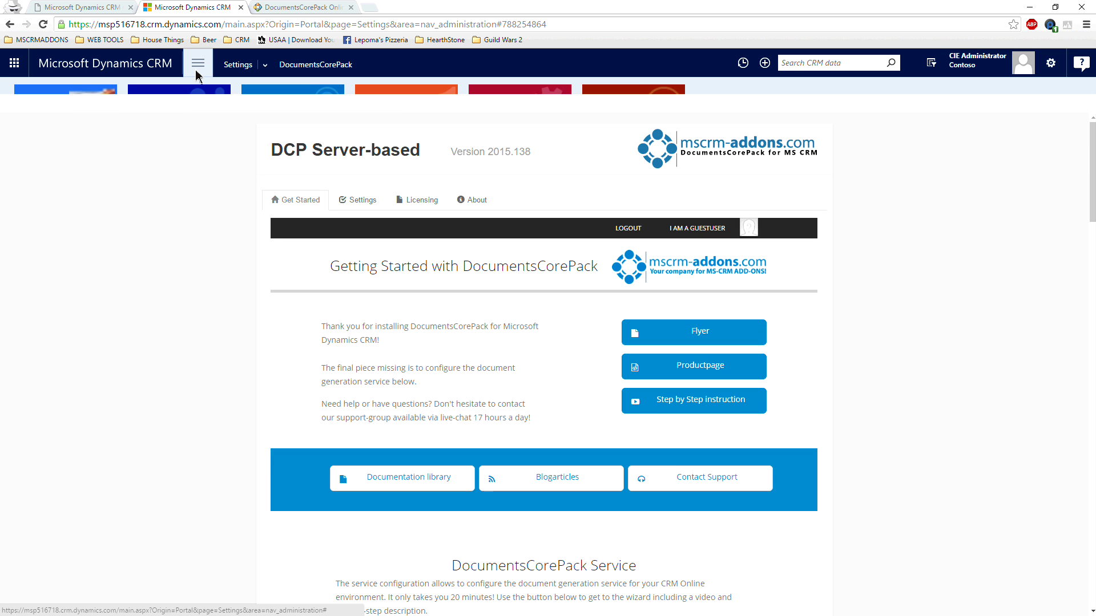
{"action": "left_click", "coordinate": [178, 111]}
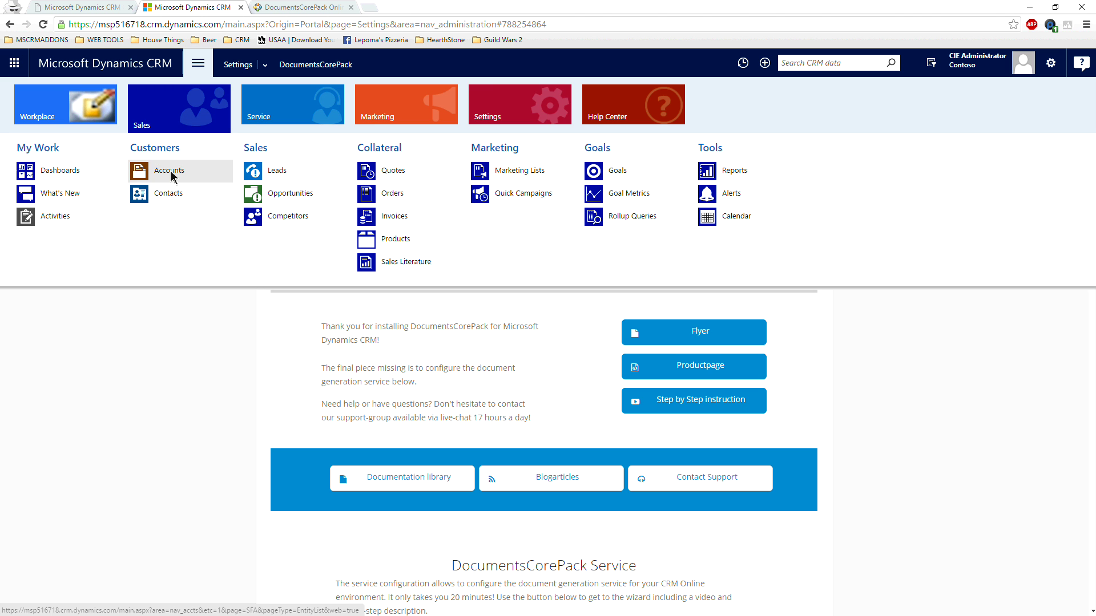
{"action": "left_click", "coordinate": [170, 171]}
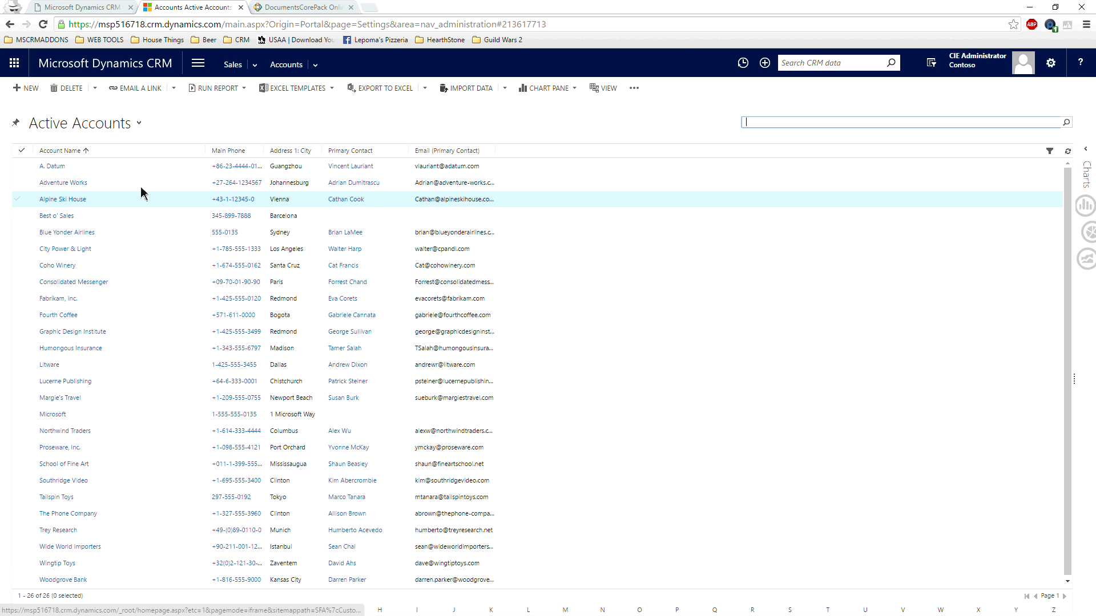
{"action": "left_click", "coordinate": [51, 167]}
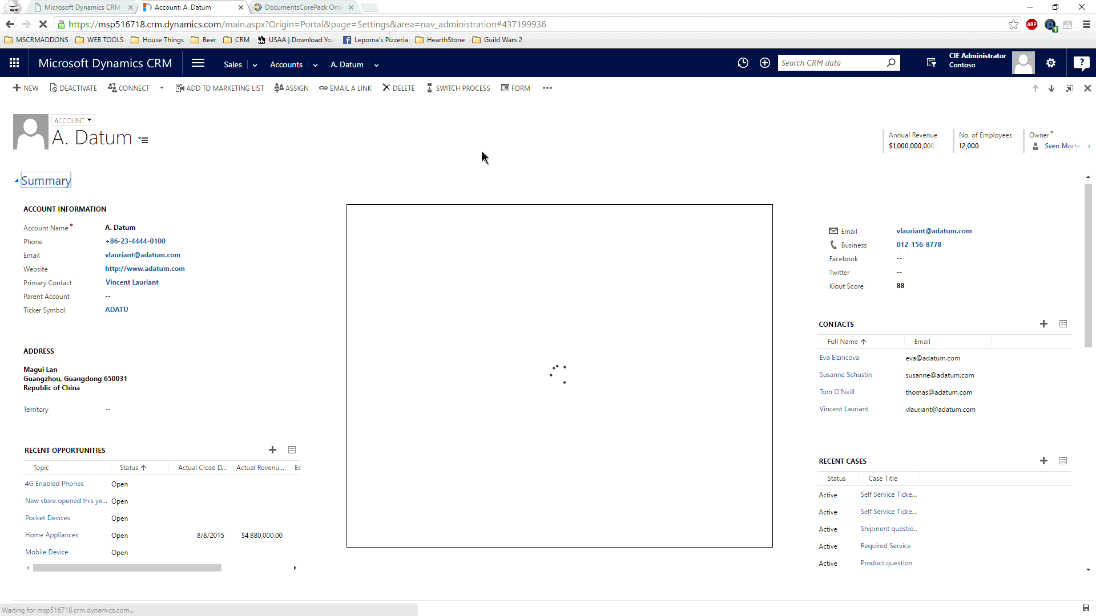
Check the account's extra commands for Create Document, then go back to the configuration page
{"action": "left_click", "coordinate": [547, 89]}
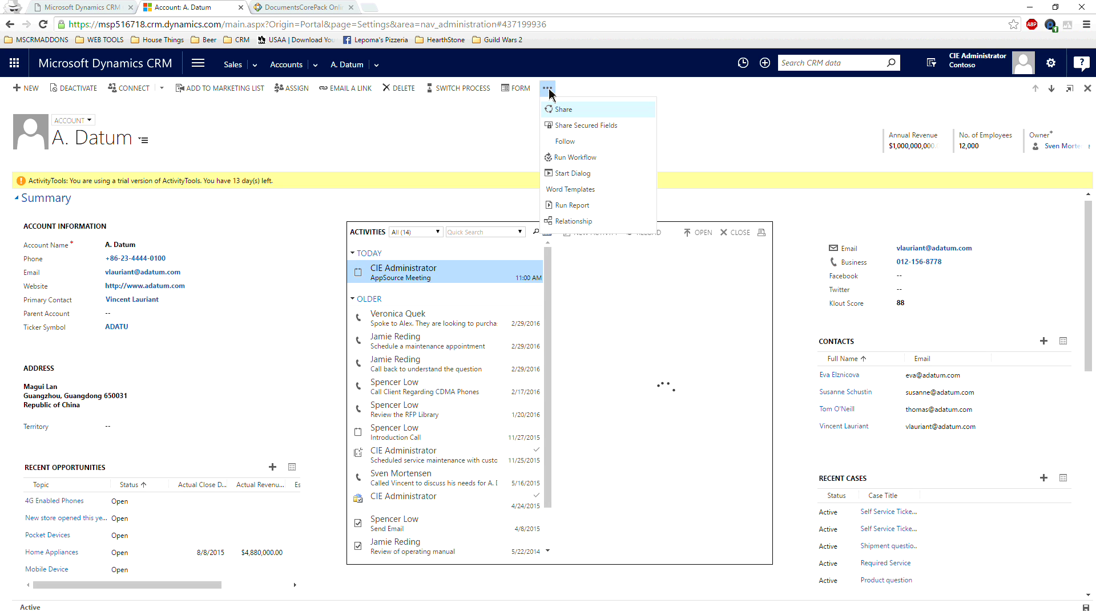
{"action": "left_click", "coordinate": [465, 129]}
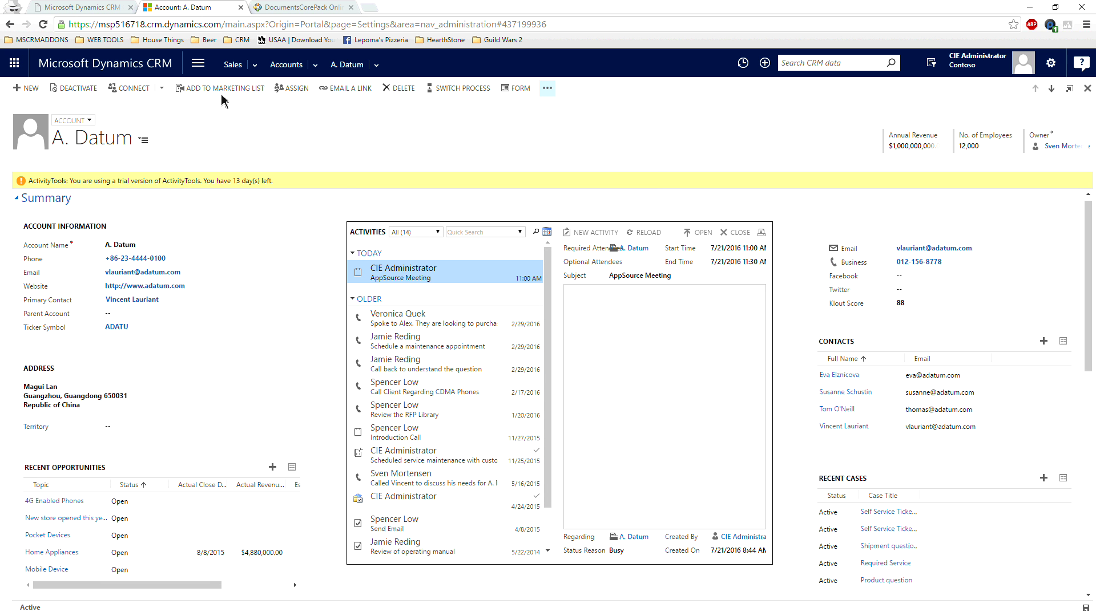
{"action": "left_click", "coordinate": [326, 10]}
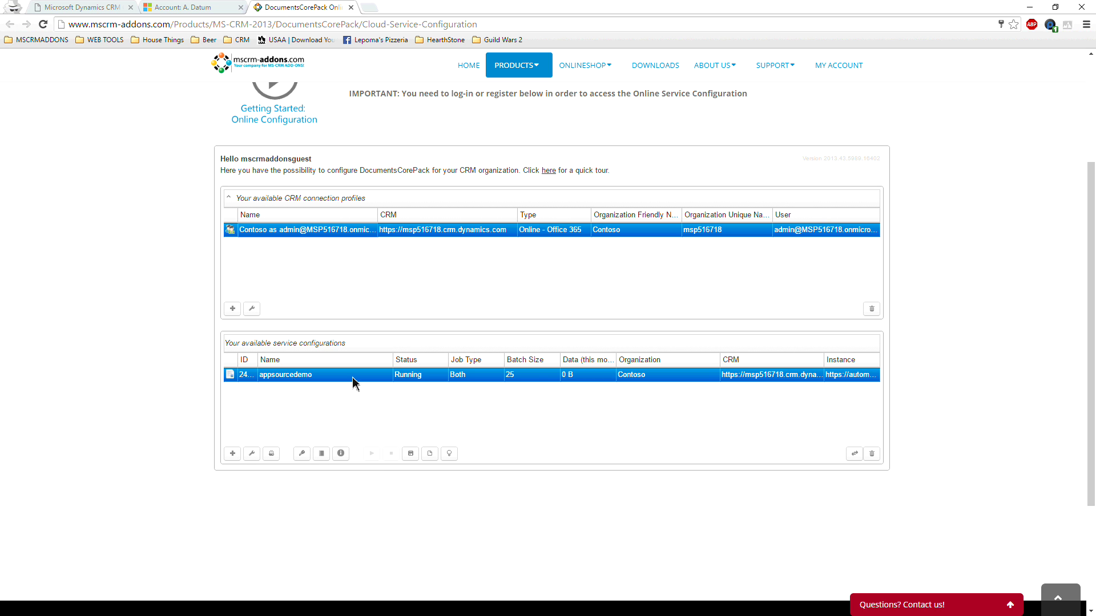
Edit appsourcedemo and enable document creation on all 97 entities
{"action": "double_click", "coordinate": [323, 381]}
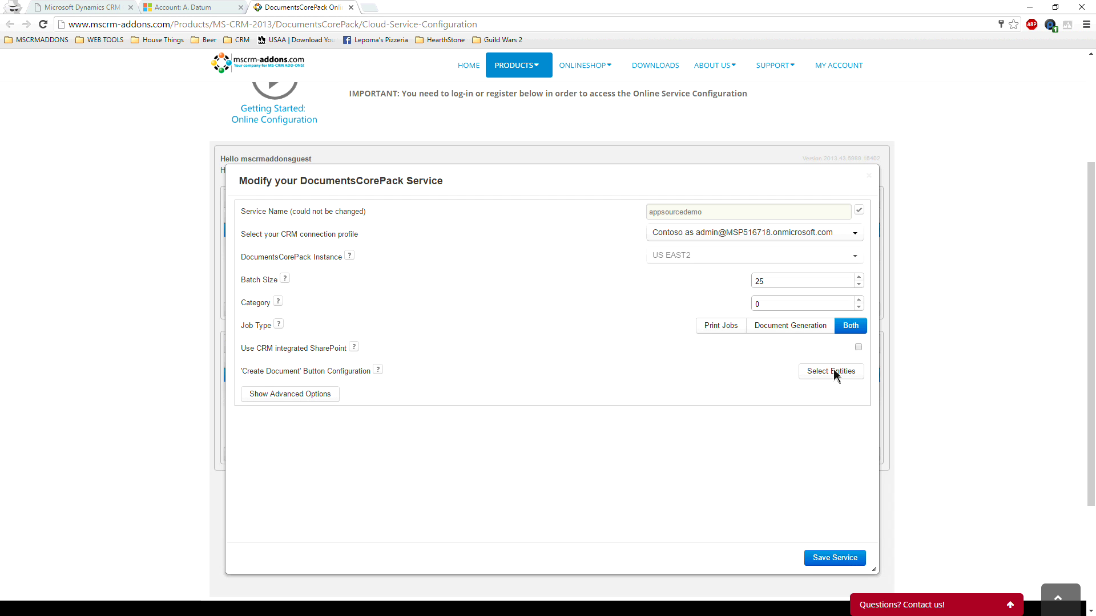
{"action": "left_click", "coordinate": [828, 371]}
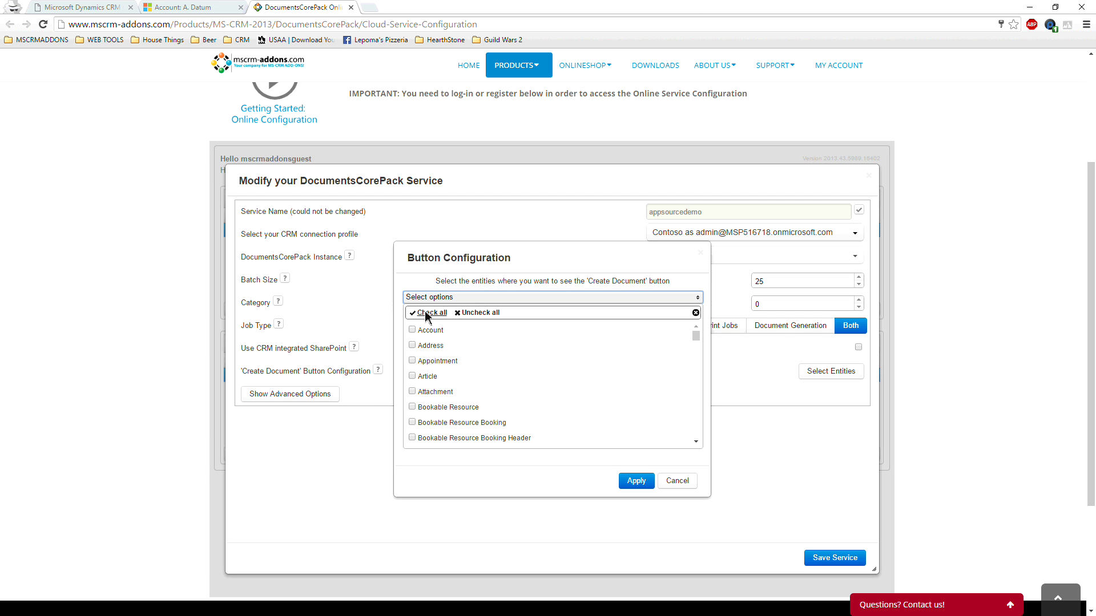
{"action": "left_click", "coordinate": [424, 313]}
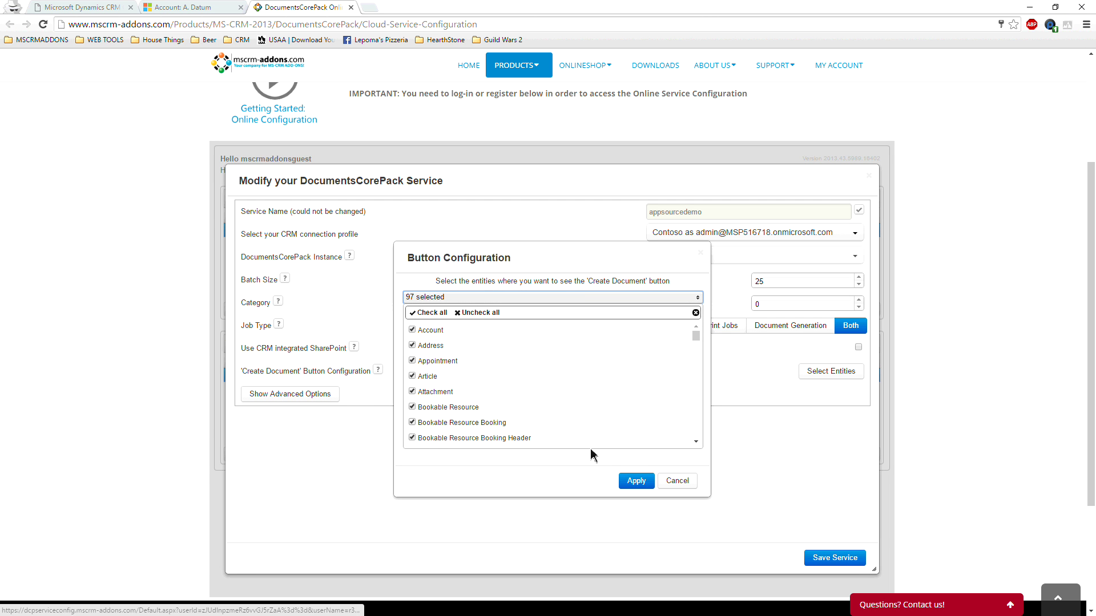
{"action": "scroll", "coordinate": [590, 439], "scroll_direction": "down", "scroll_amount": 1}
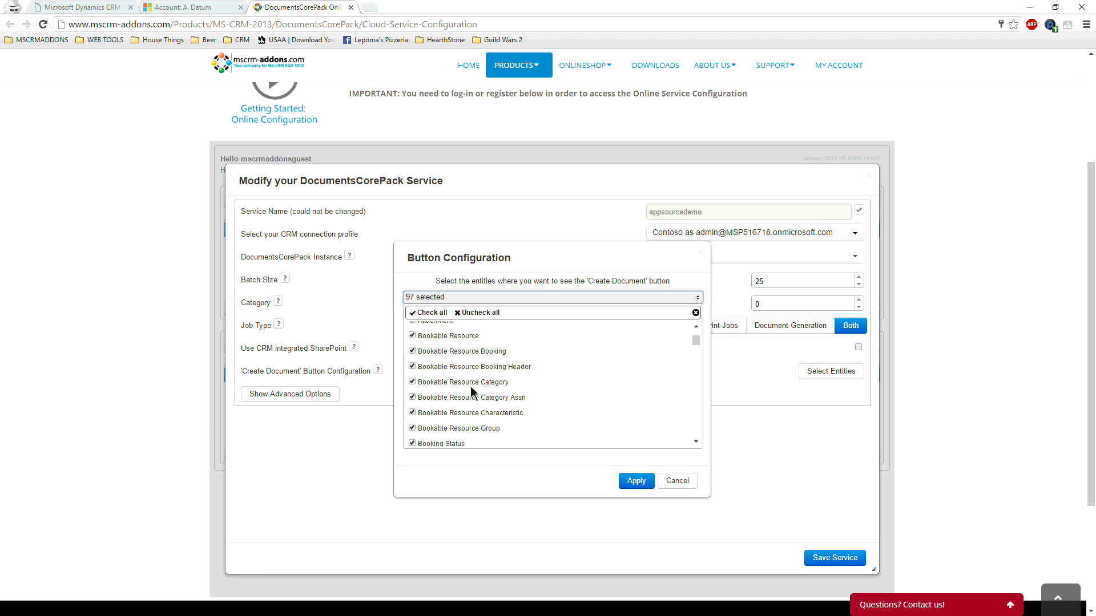
{"action": "left_click", "coordinate": [641, 483]}
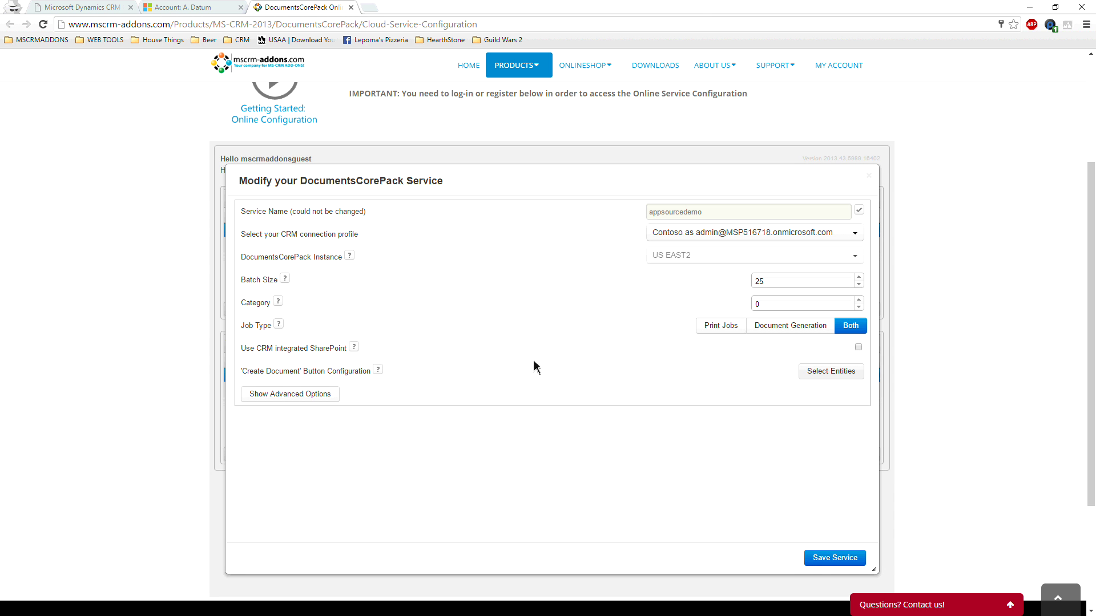
Save the service, confirm the update, and go to the CRM Overview dashboard
{"action": "left_click", "coordinate": [834, 557]}
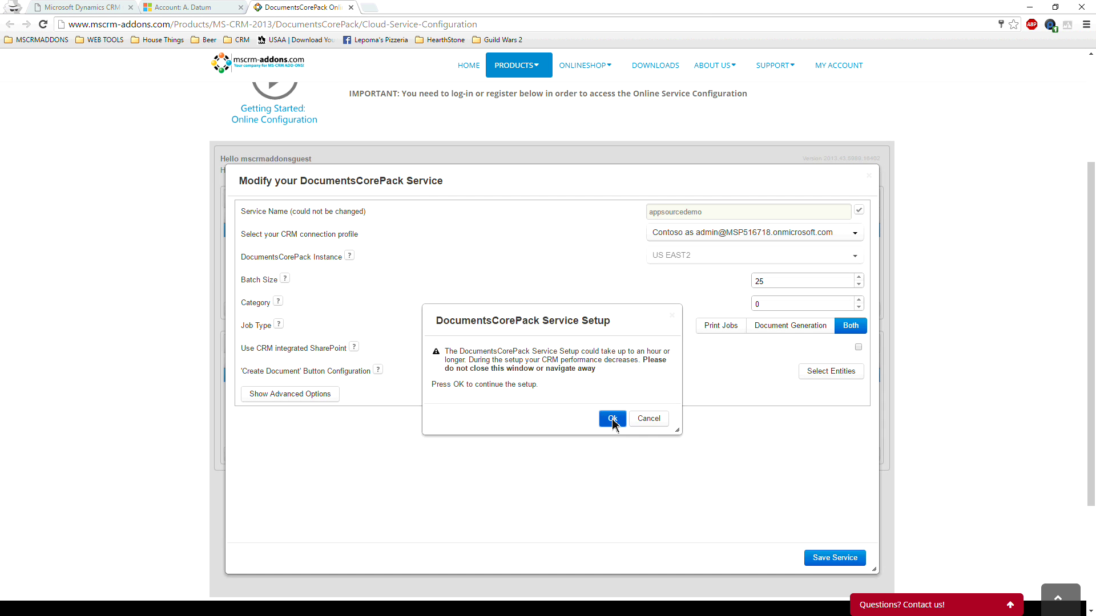
{"action": "left_click", "coordinate": [612, 419]}
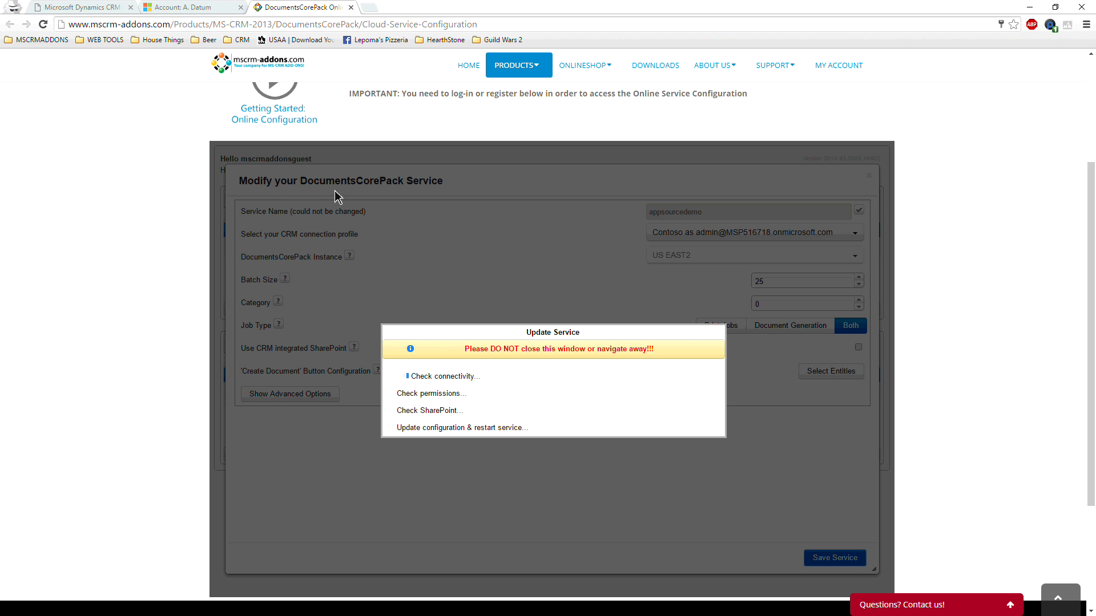
{"action": "left_click", "coordinate": [201, 11]}
{"action": "left_click", "coordinate": [126, 66]}
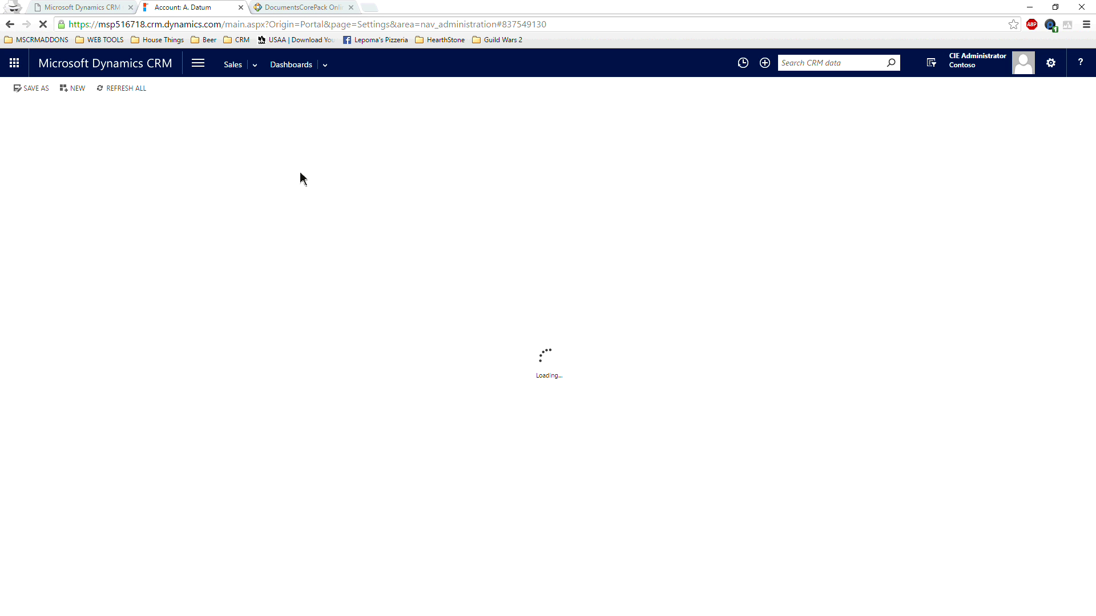
Wait for the appsourcedemo service update to finish, then return to the CRM dashboard
{"action": "left_click", "coordinate": [309, 9]}
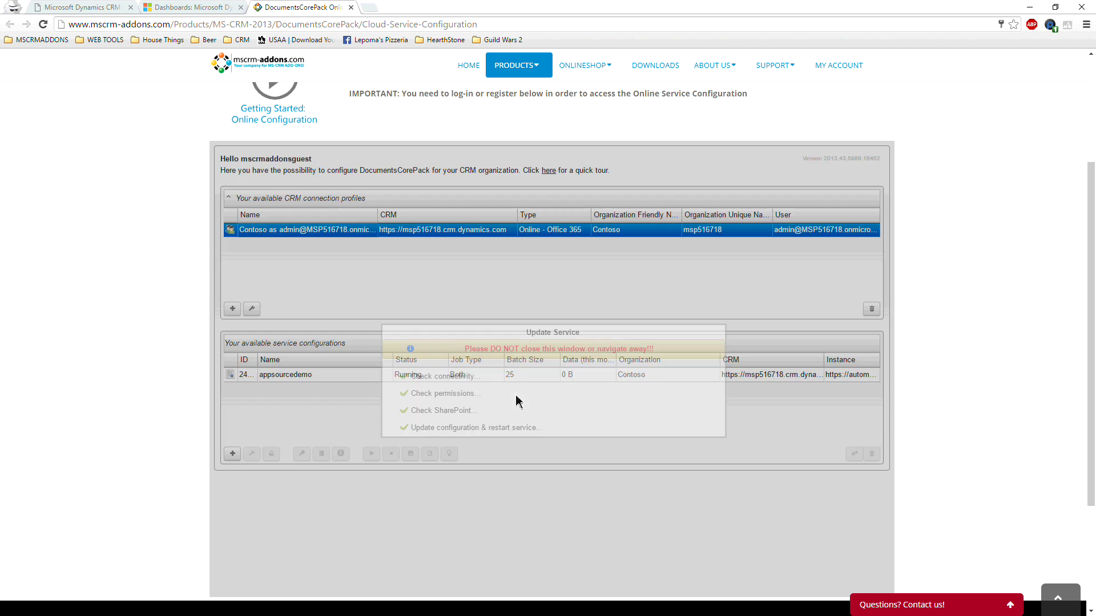
{"action": "left_click", "coordinate": [188, 7]}
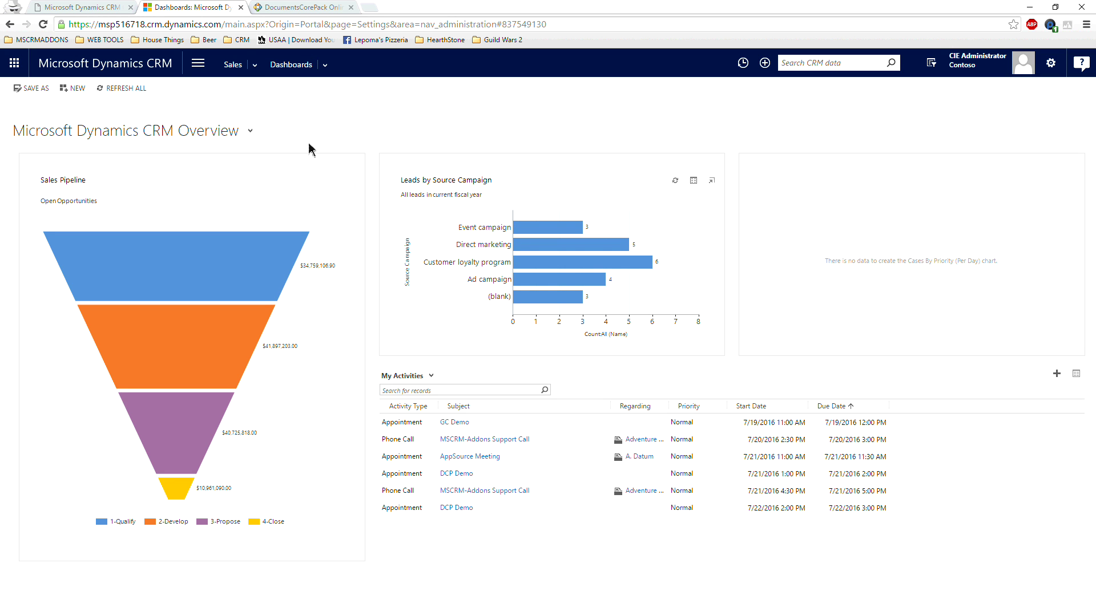
{"action": "left_click", "coordinate": [255, 65]}
Open A. Datum and choose Create Document to list its six templates
{"action": "left_click", "coordinate": [165, 115]}
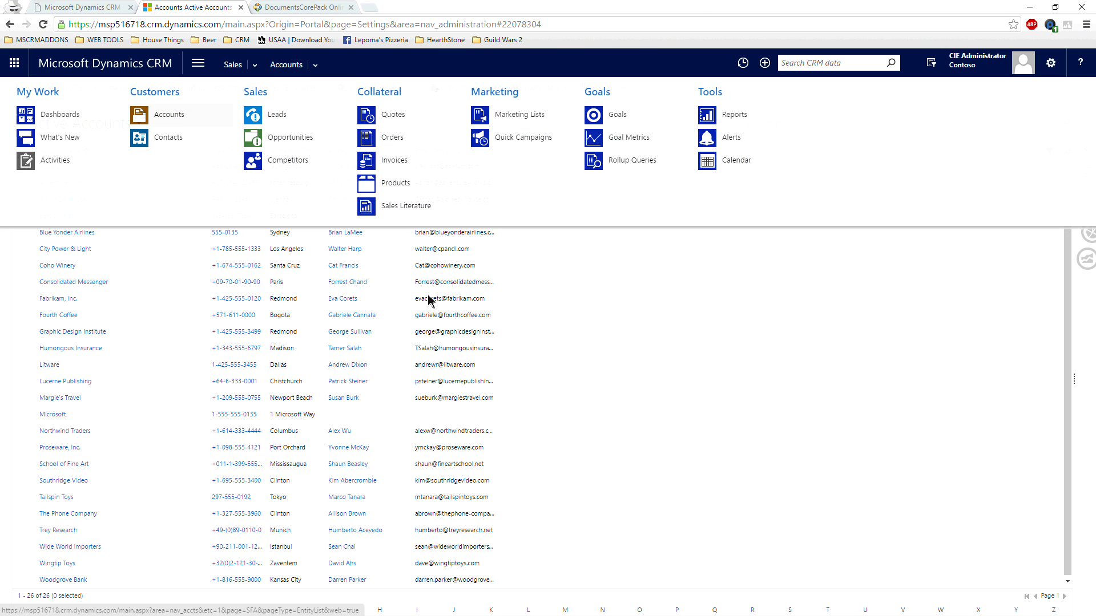
{"action": "left_click", "coordinate": [60, 168]}
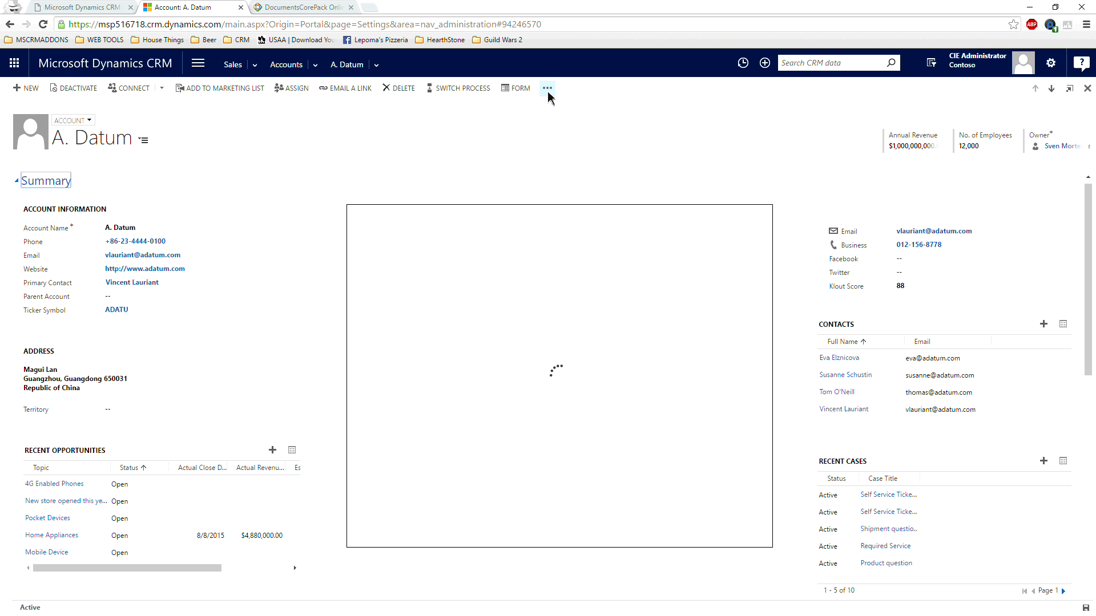
{"action": "left_click", "coordinate": [548, 92]}
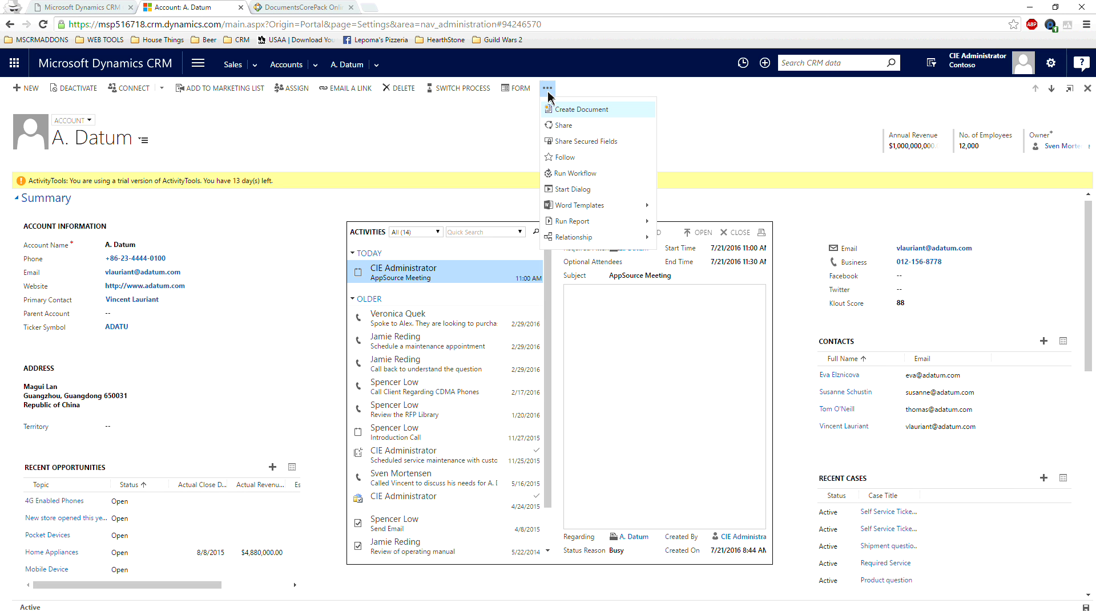
{"action": "left_click", "coordinate": [576, 111]}
{"action": "left_click", "coordinate": [571, 110]}
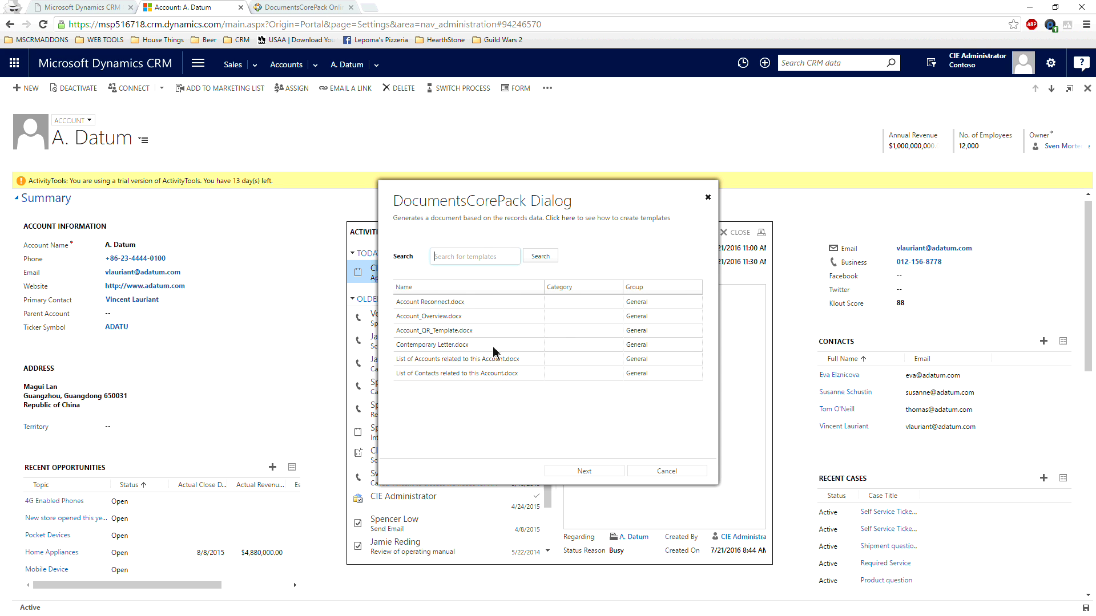
Pick the Account Reconnect.docx template, leave attaching unchecked, and generate the letter as PDF
{"action": "left_click", "coordinate": [466, 306]}
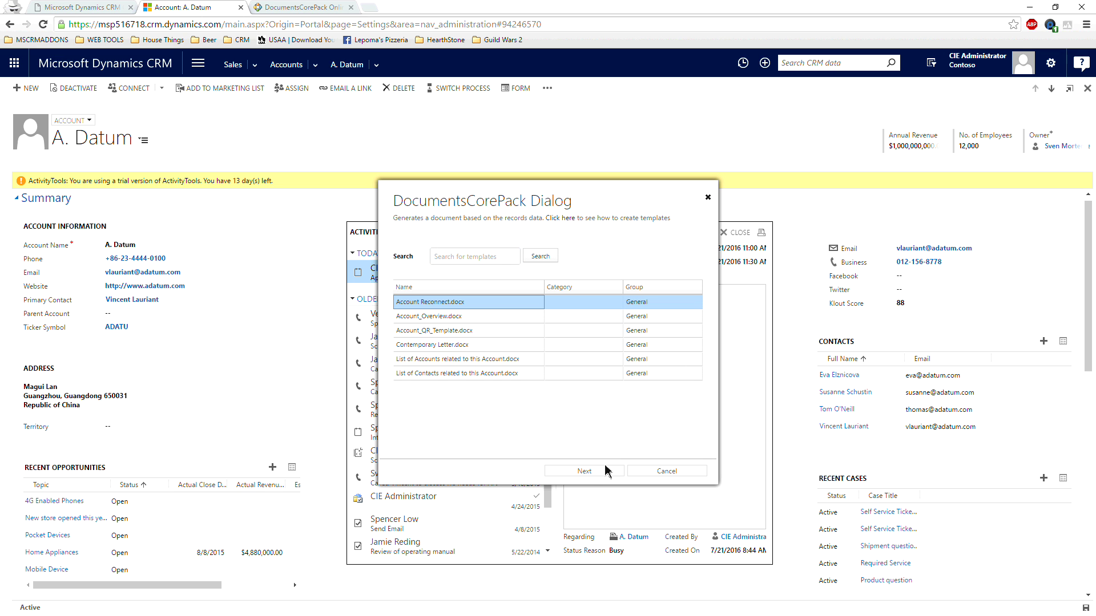
{"action": "left_click", "coordinate": [584, 474]}
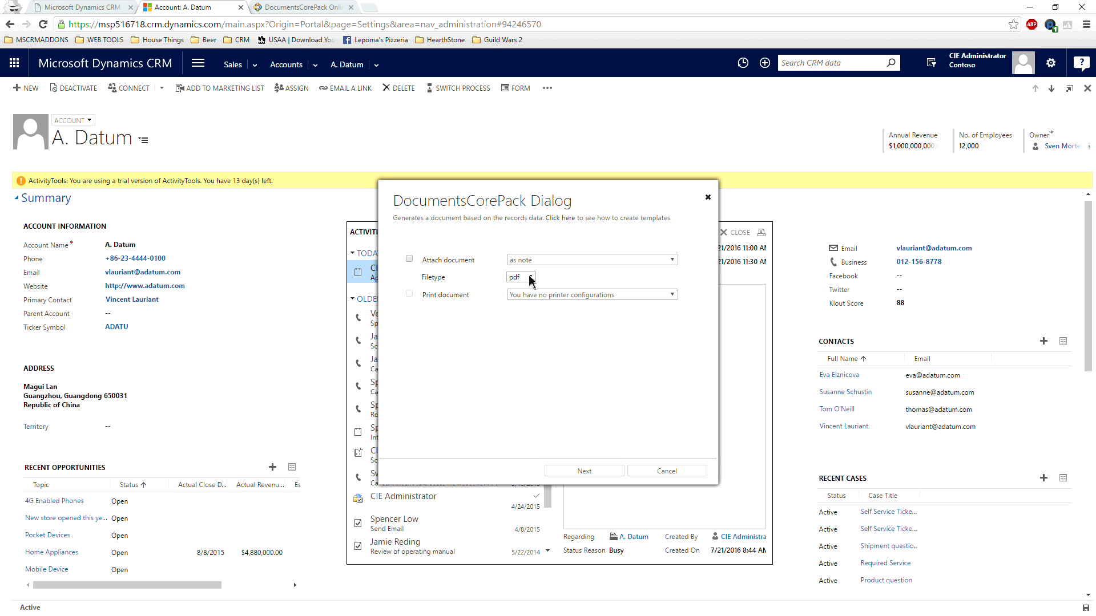
{"action": "left_click", "coordinate": [409, 259]}
{"action": "left_click", "coordinate": [528, 261]}
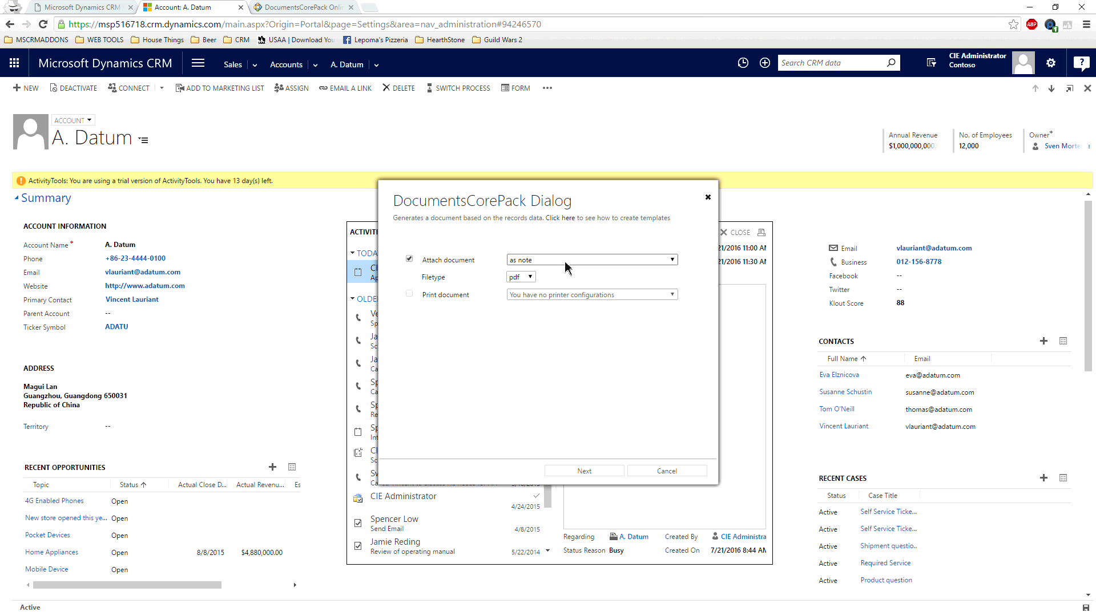
{"action": "left_click", "coordinate": [480, 248]}
{"action": "left_click", "coordinate": [410, 259]}
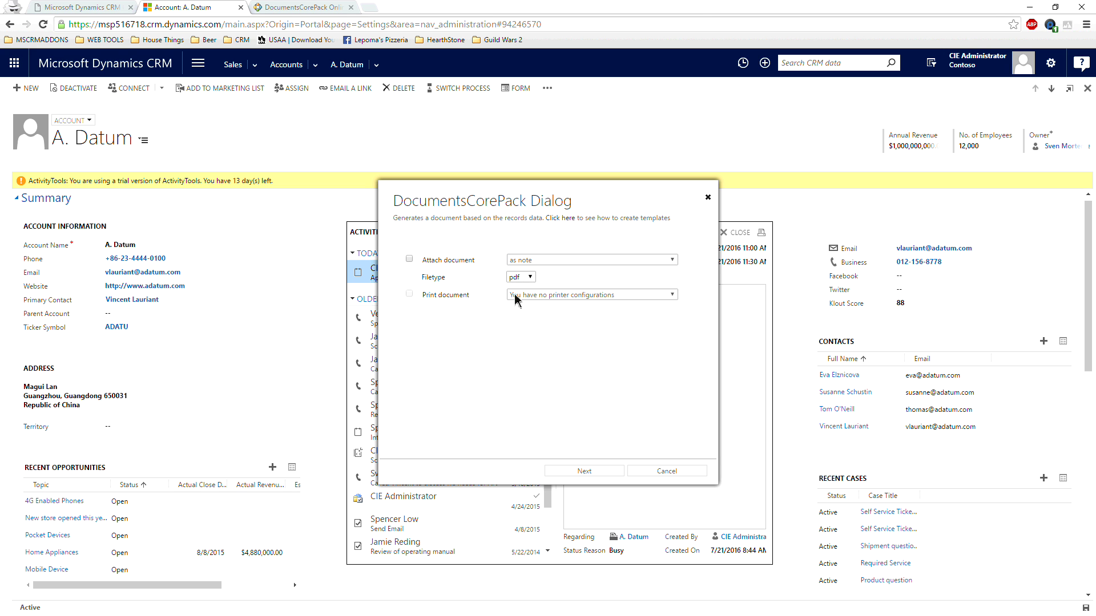
{"action": "left_click", "coordinate": [584, 472]}
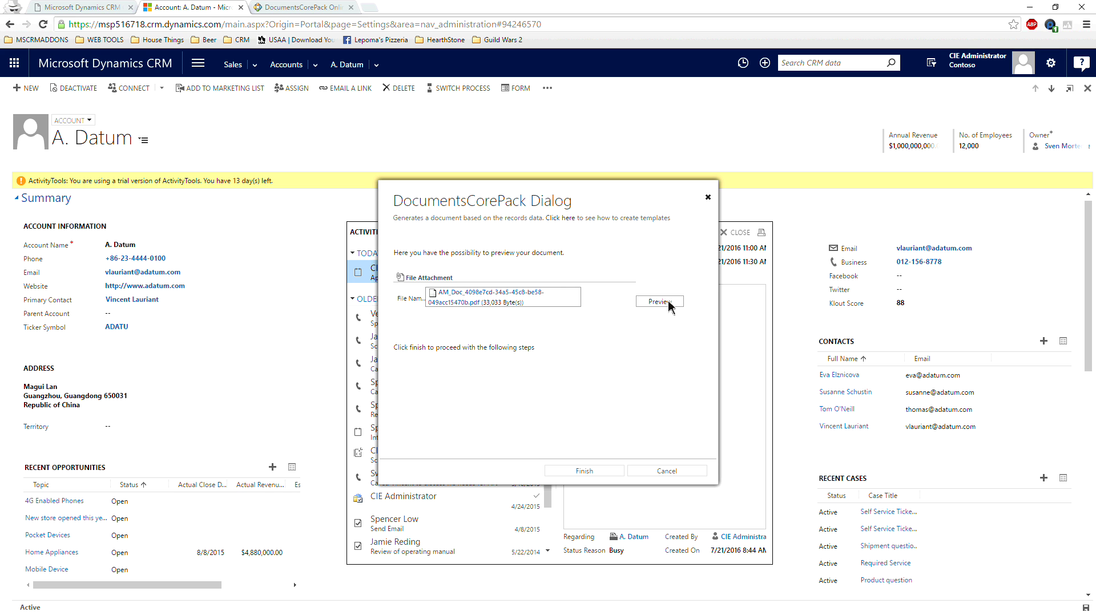
Preview the A. Datum PDF letter, finish, then advance the slideshow to the Thank You slide
{"action": "left_click", "coordinate": [665, 304]}
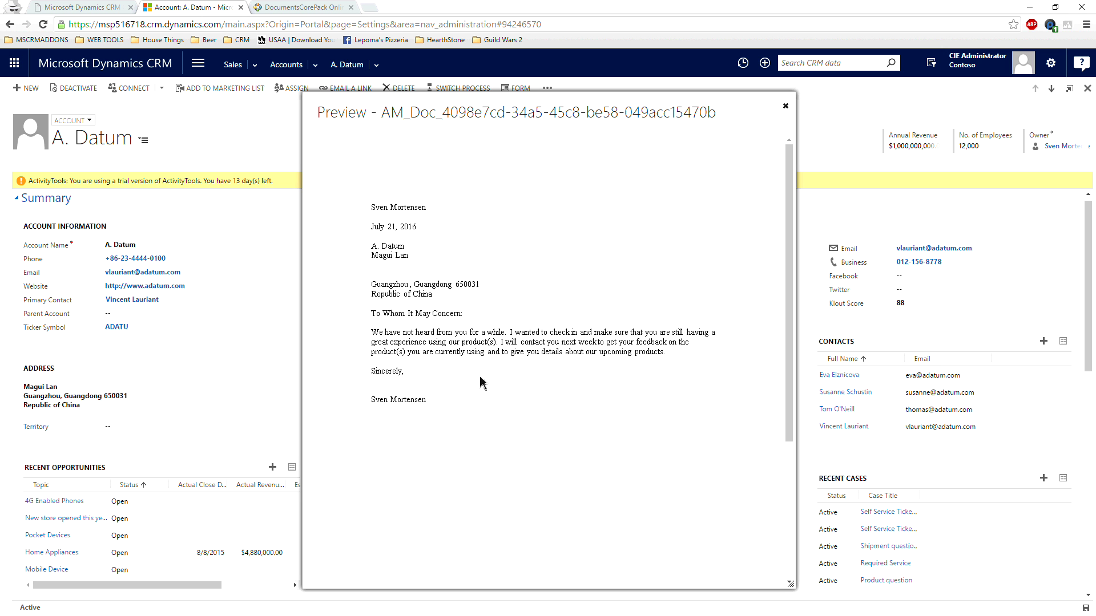
{"action": "left_click", "coordinate": [786, 106]}
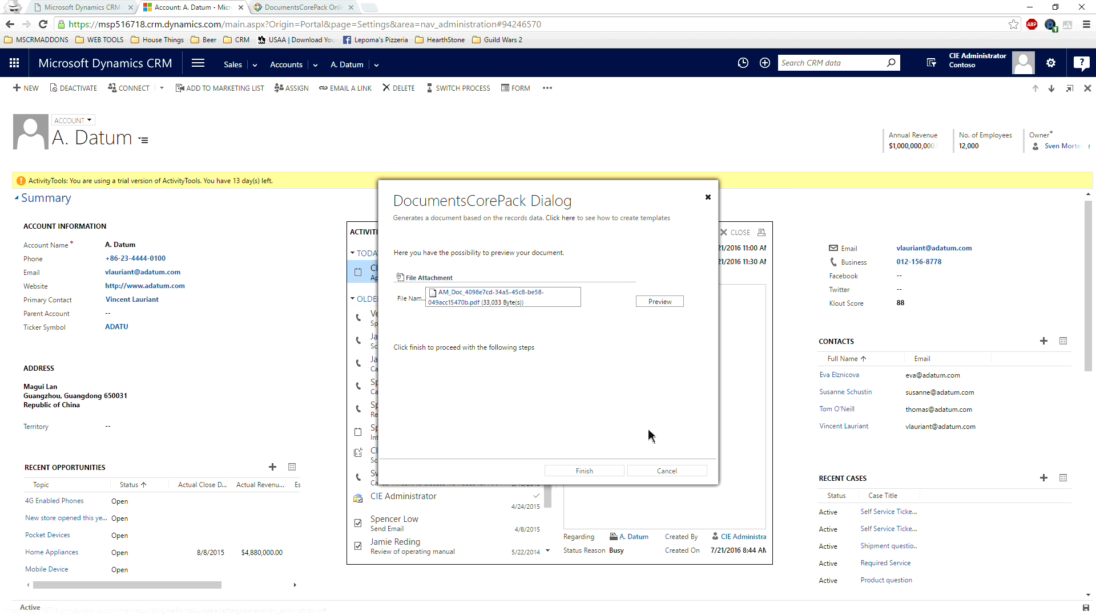
{"action": "left_click", "coordinate": [584, 471]}
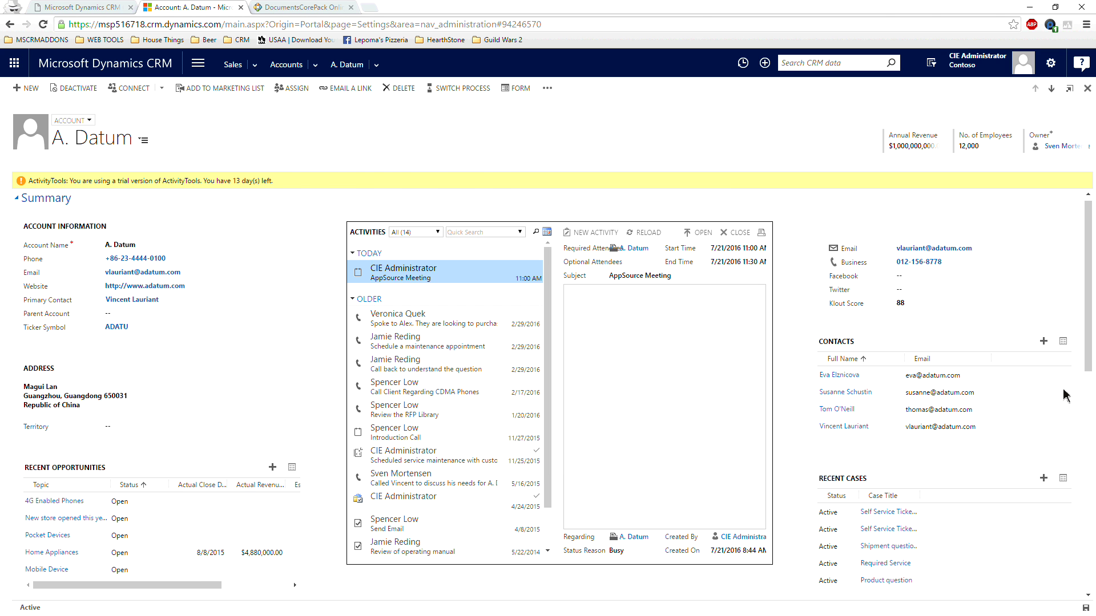
{"action": "key", "text": "alt+Tab"}
{"action": "key", "text": "Right"}
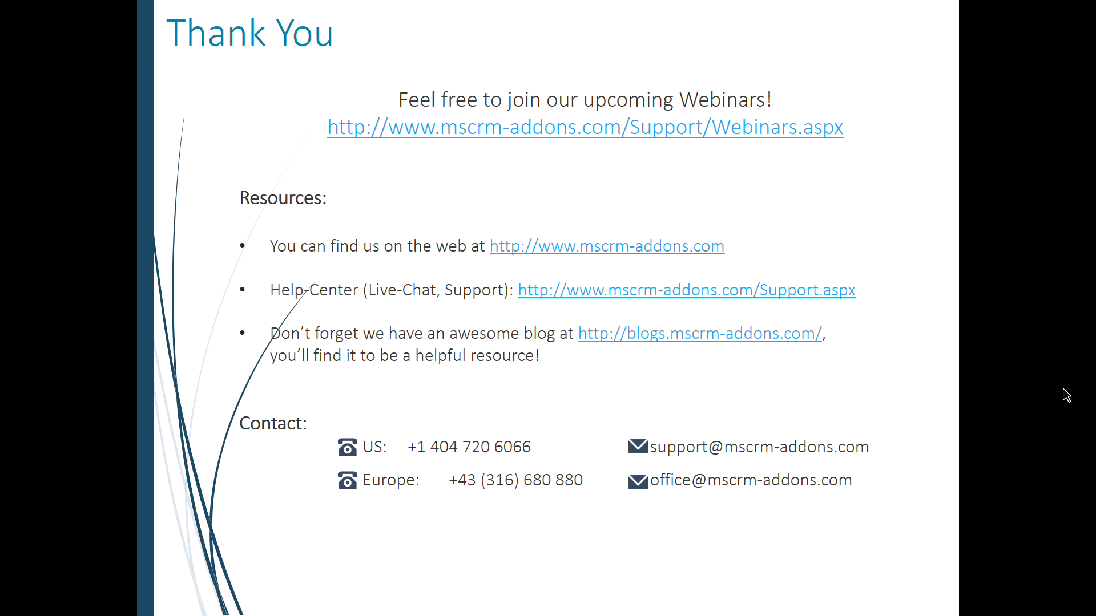